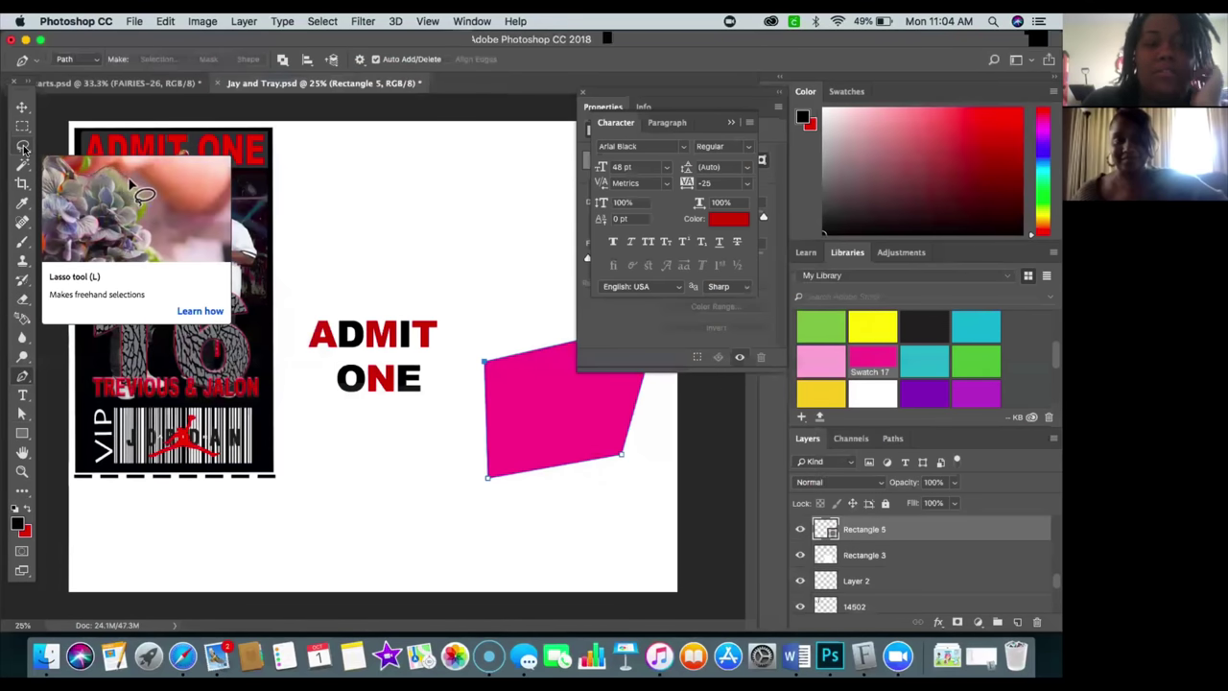
# - Draw a freehand Lasso selection over the upper middle part of the ADMIT lettering beside the ticket
pyautogui.click(23, 146)
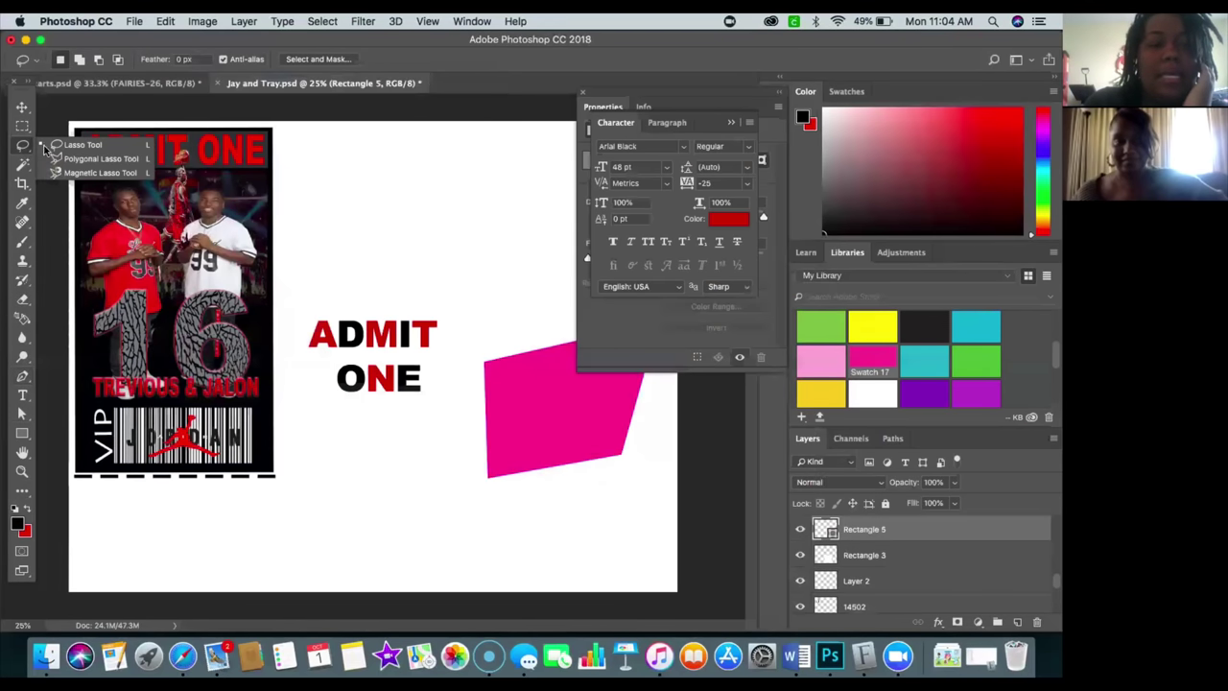
pyautogui.click(65, 145)
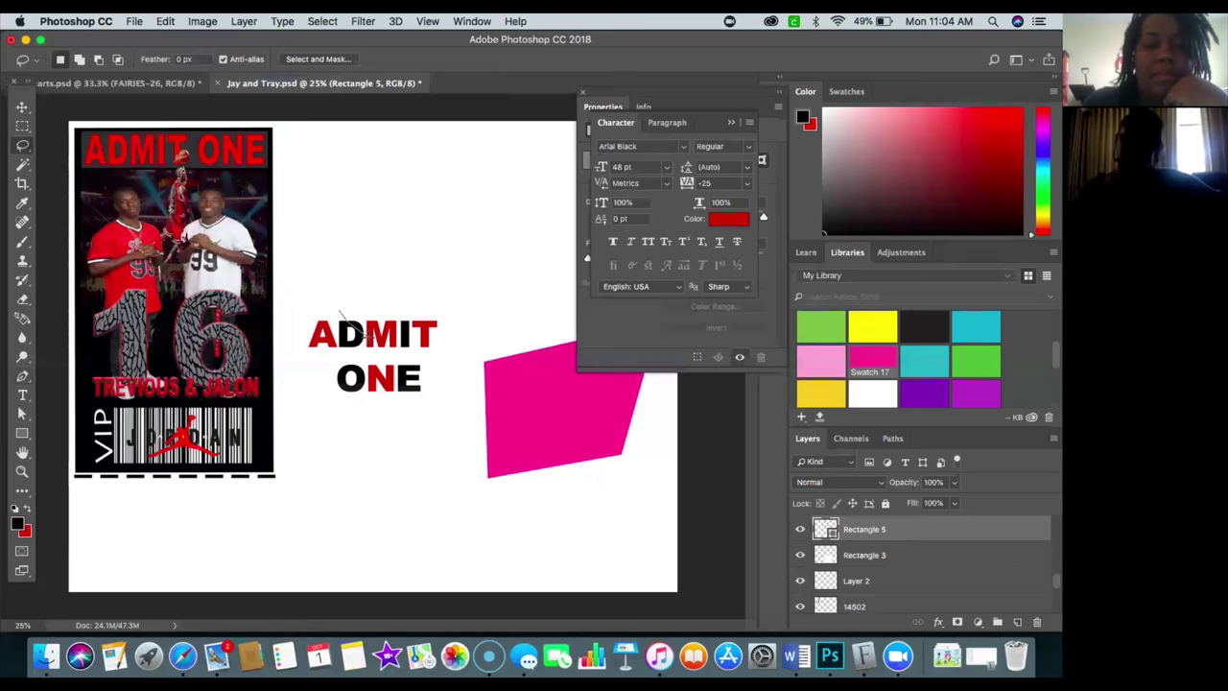
pyautogui.moveTo(381, 348)
pyautogui.mouseDown()
pyautogui.moveTo(418, 332)
pyautogui.moveTo(389, 291)
pyautogui.moveTo(340, 296)
pyautogui.moveTo(338, 319)
pyautogui.mouseUp()
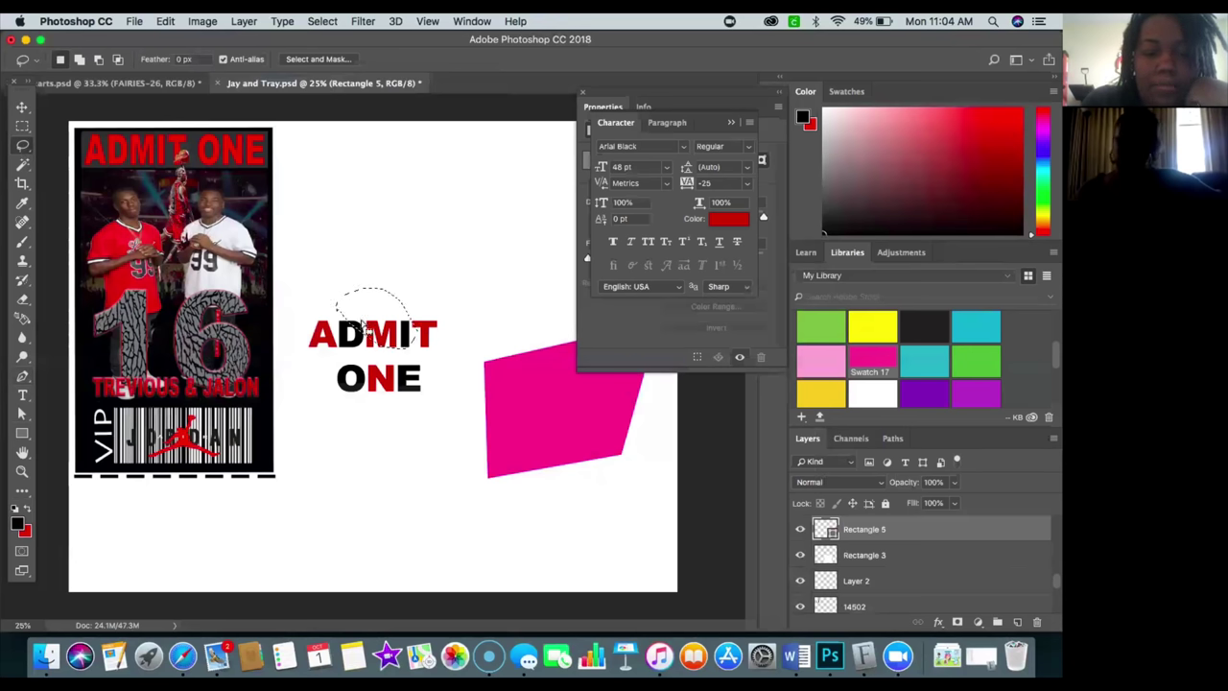
pyautogui.rightClick(368, 329)
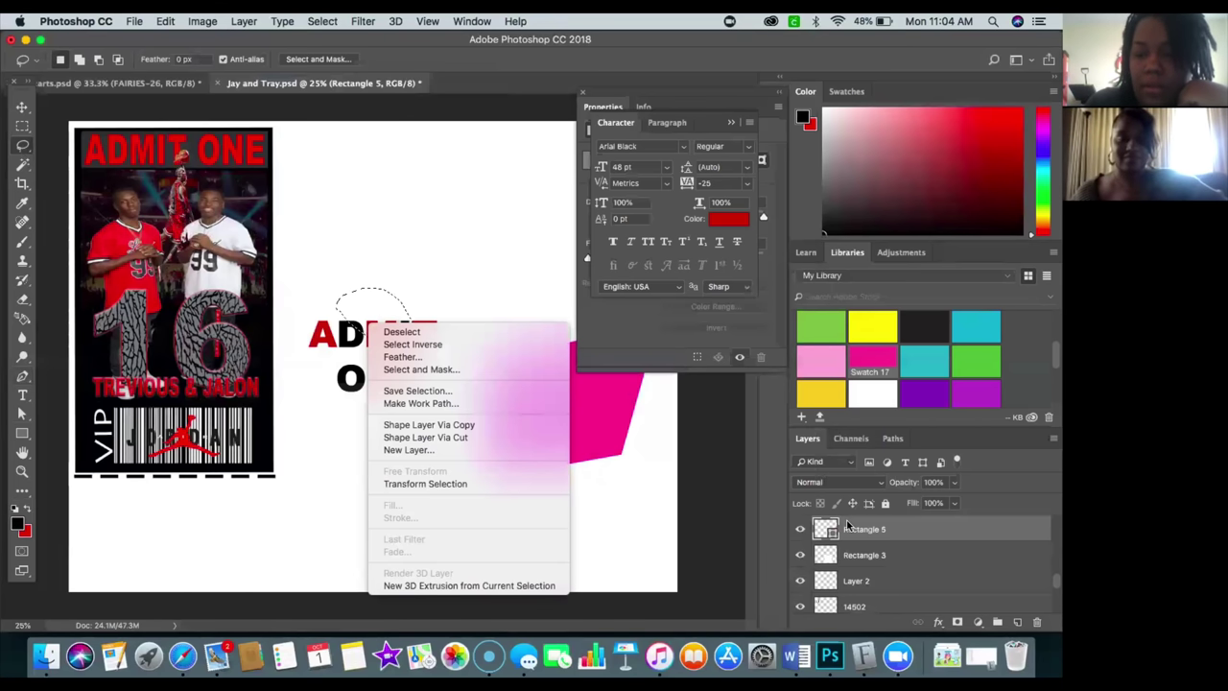
# - Fill the lasso selection on the ADMIT ONE layer with the foreground color in Normal mode at 100% opacity
pyautogui.click(1055, 588)
pyautogui.scroll(-2, 1053, 592)
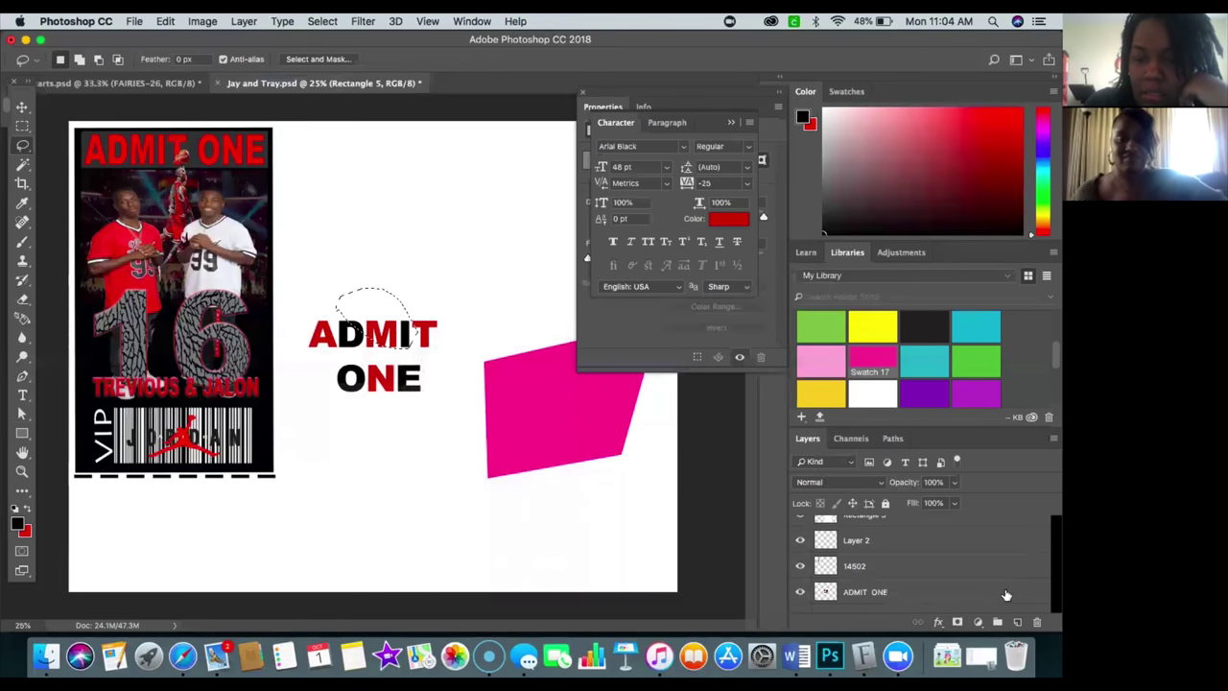
pyautogui.click(1004, 593)
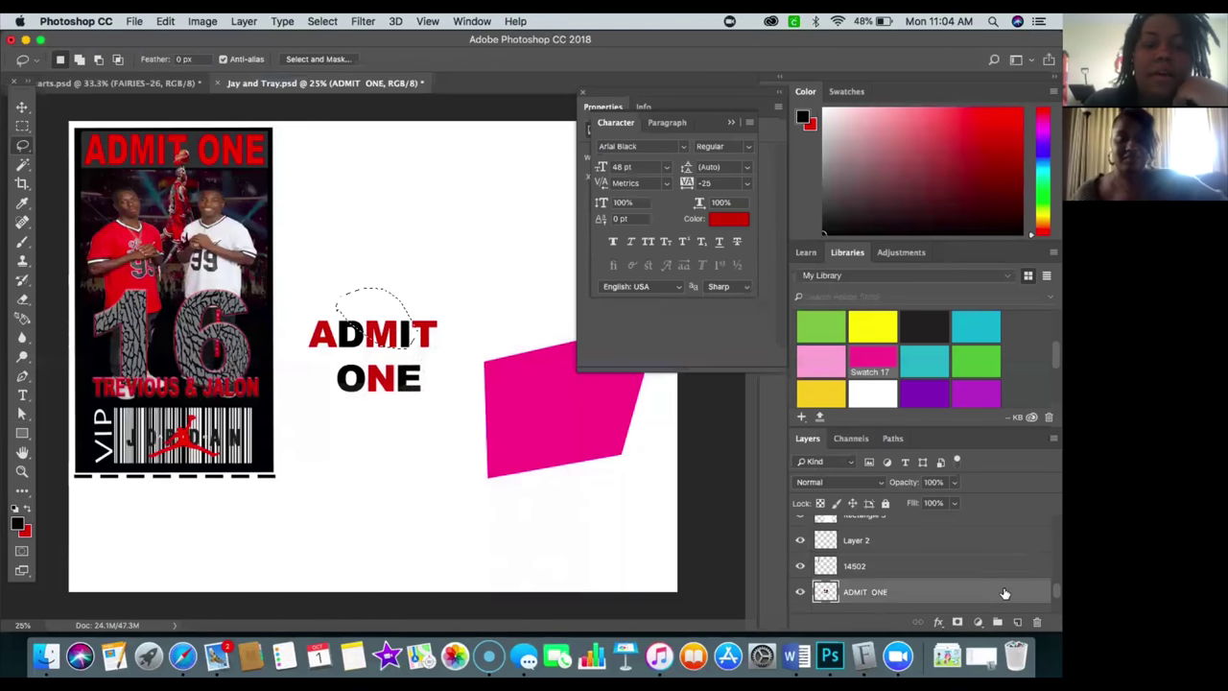
pyautogui.rightClick(382, 334)
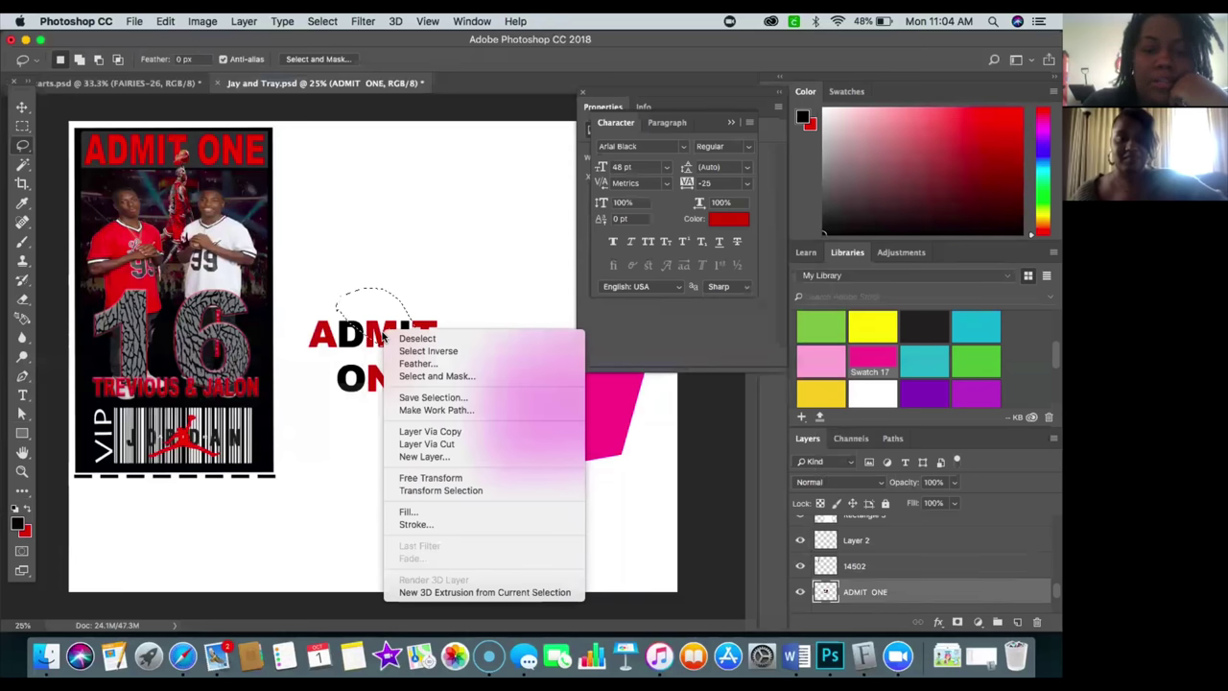
pyautogui.click(436, 514)
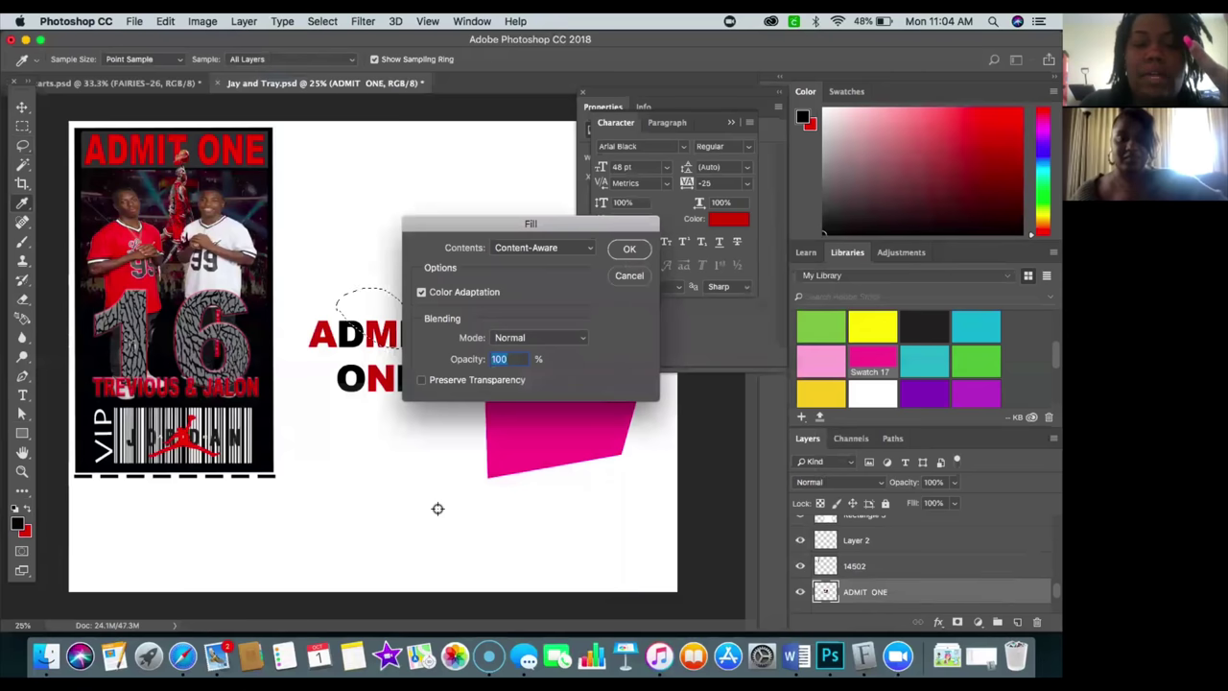
pyautogui.click(555, 248)
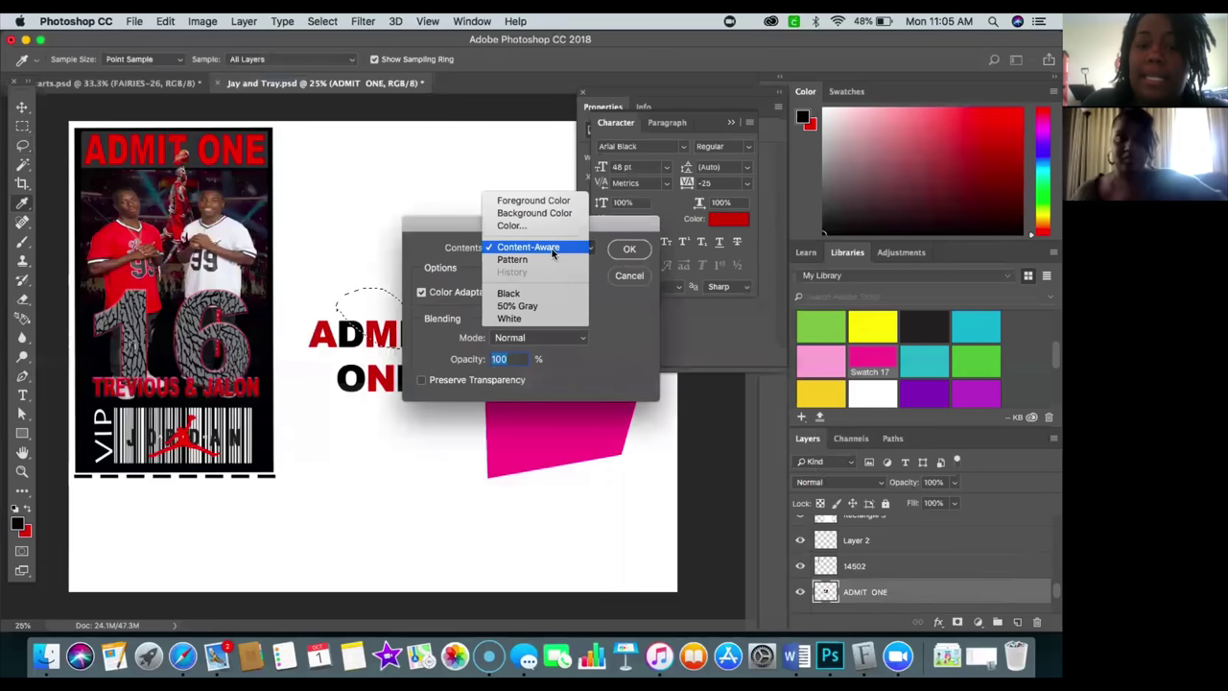
pyautogui.click(538, 202)
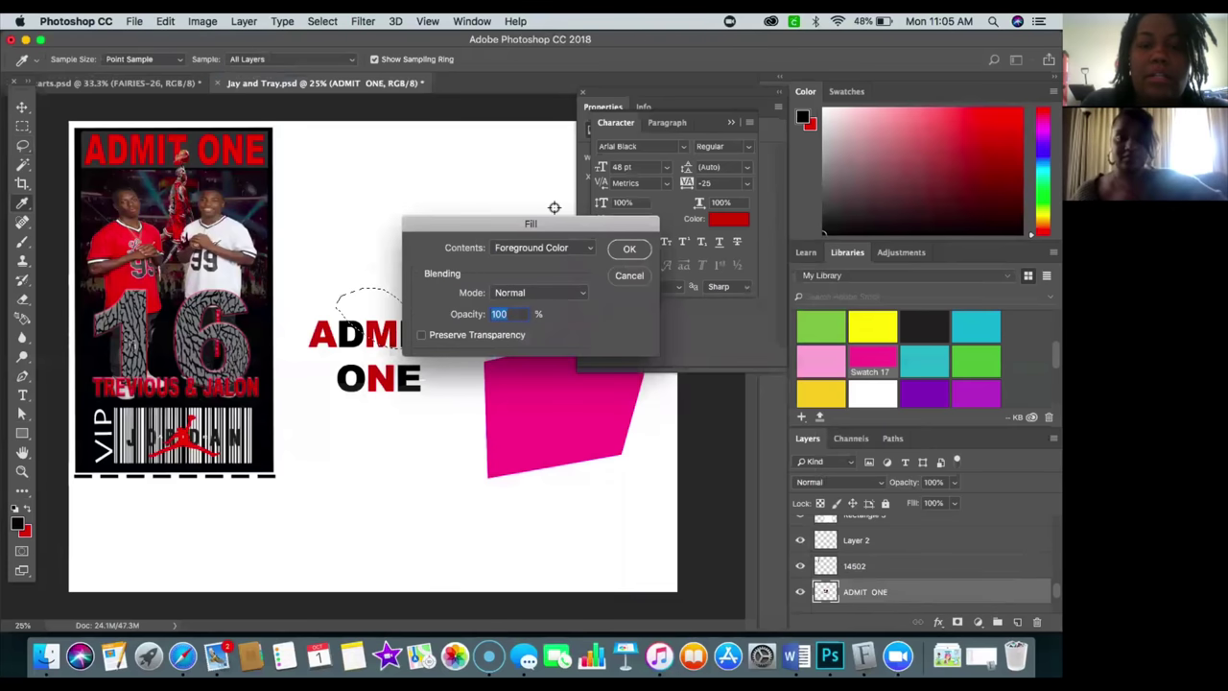
pyautogui.click(629, 249)
pyautogui.hotkey('ctrl', 'd')
pyautogui.press('l')
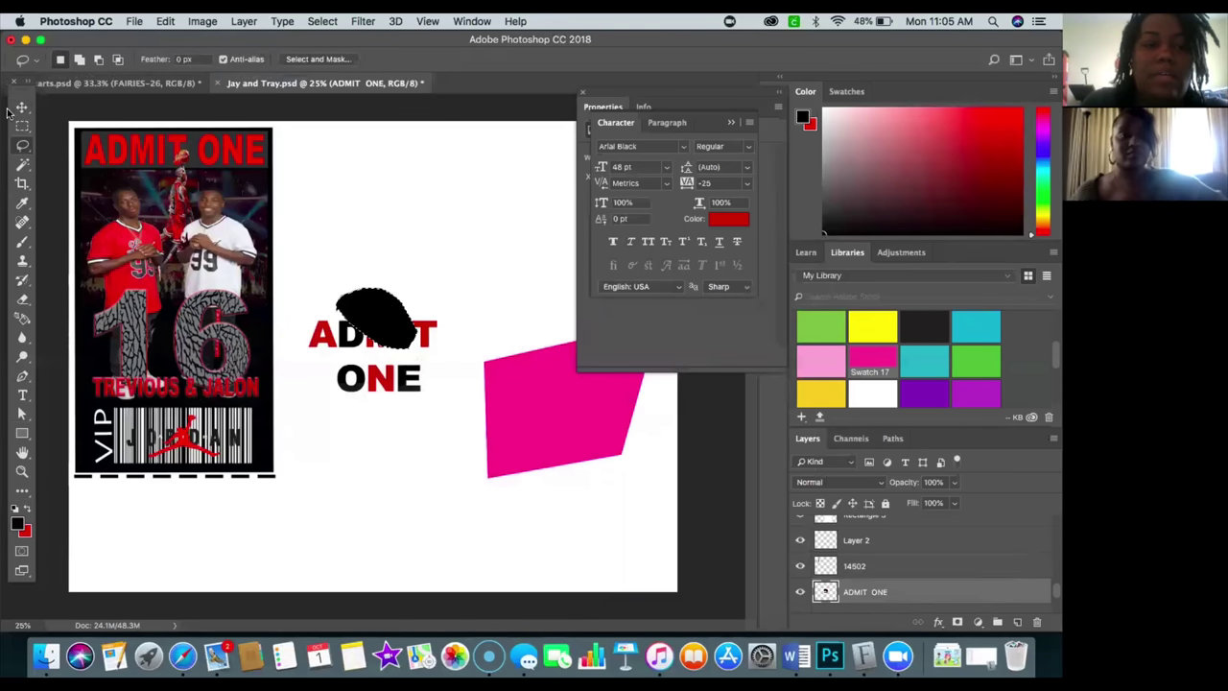
# - Move the black filled area up above the ADMIT lettering with the Move tool and undo that move
pyautogui.press('v')
pyautogui.moveTo(388, 337); pyautogui.dragTo(404, 287)
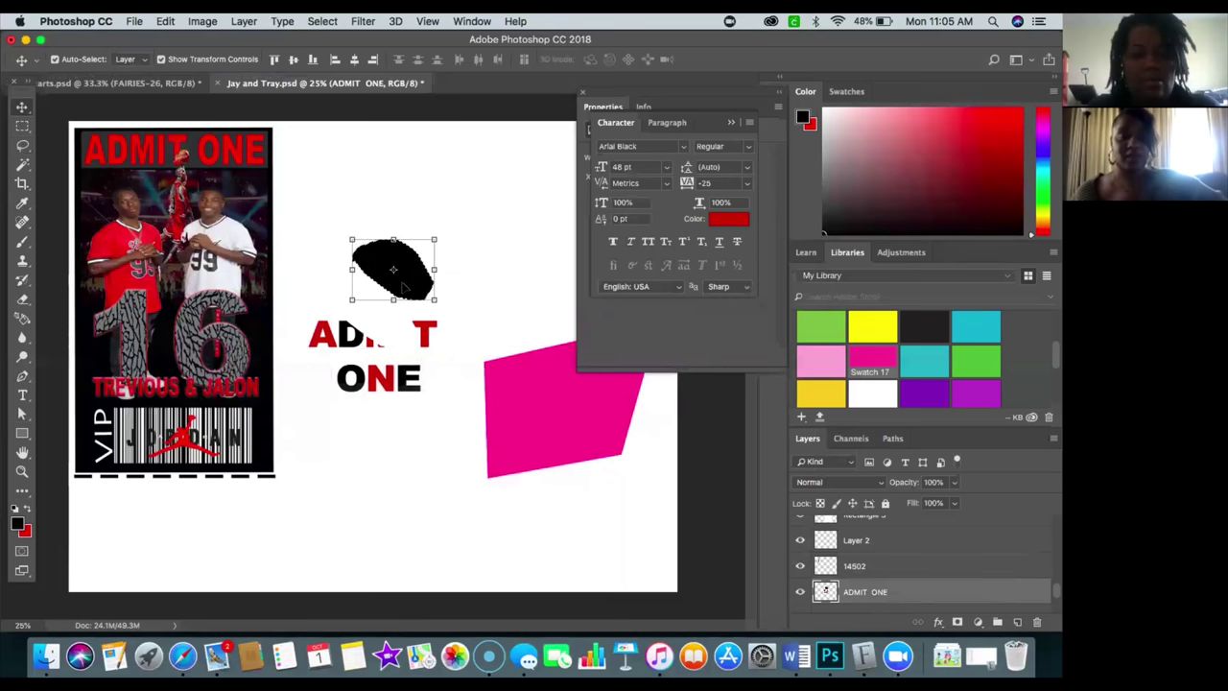
pyautogui.click(135, 21)
pyautogui.click(139, 25)
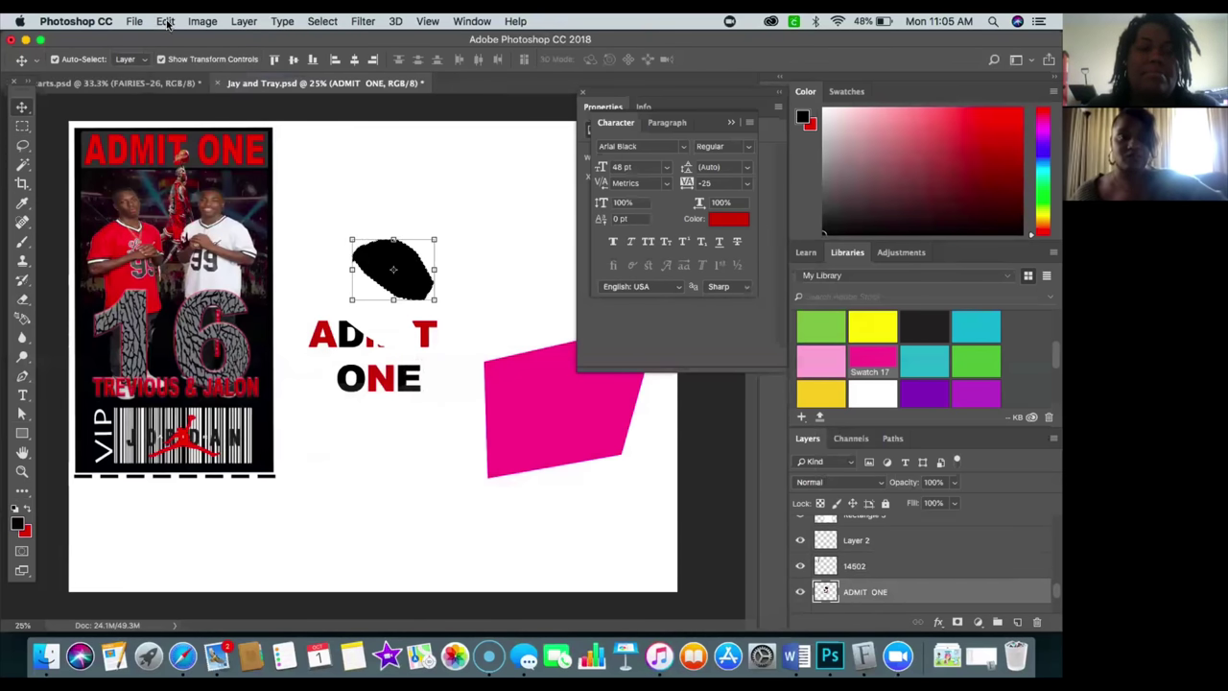
pyautogui.click(167, 23)
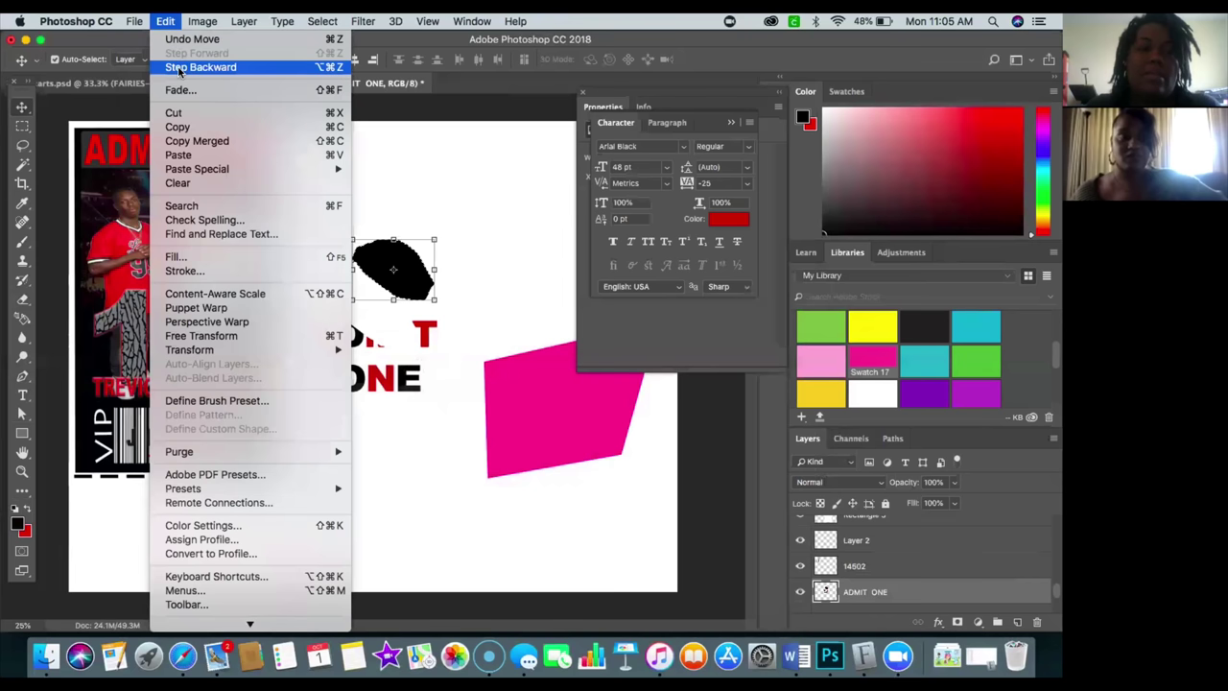
pyautogui.click(178, 69)
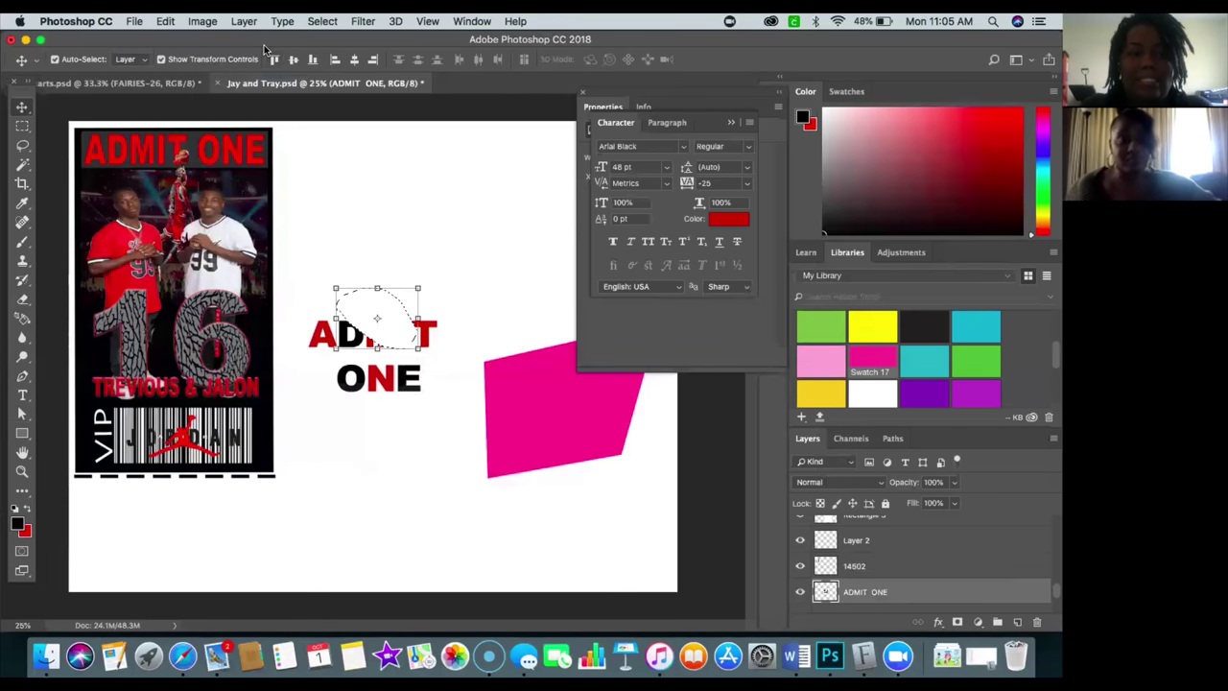
# - Deselect the cleared area in the ADMIT ONE lettering
pyautogui.click(165, 21)
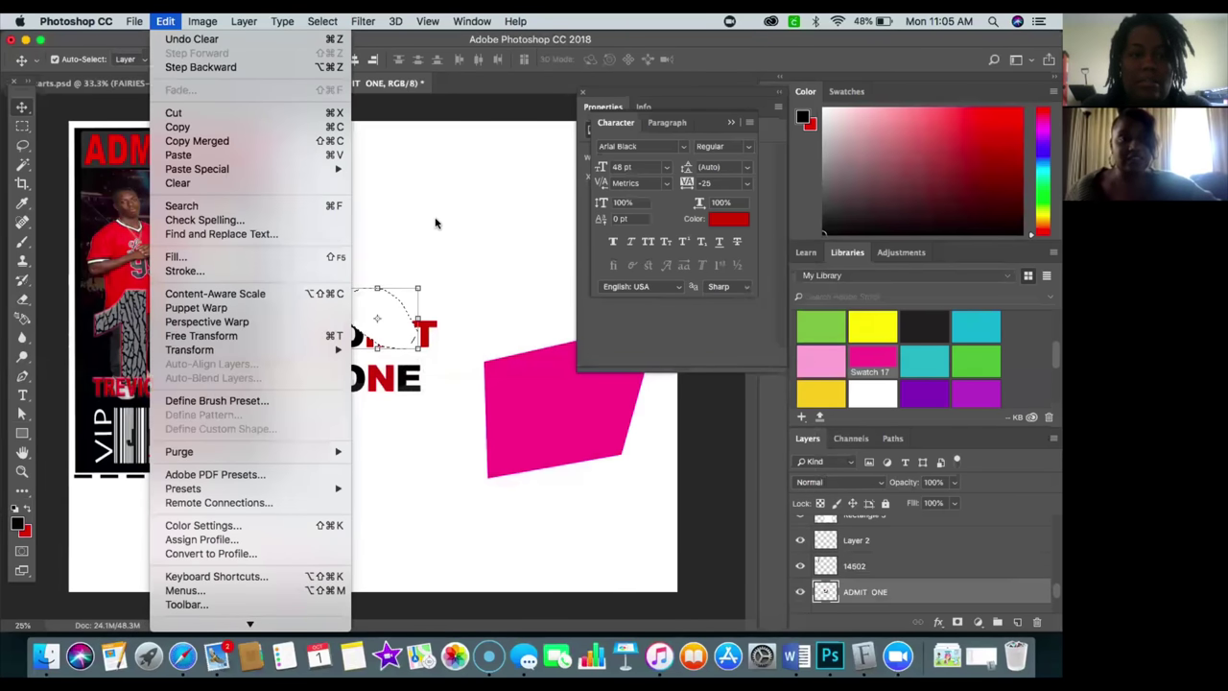
pyautogui.click(443, 239)
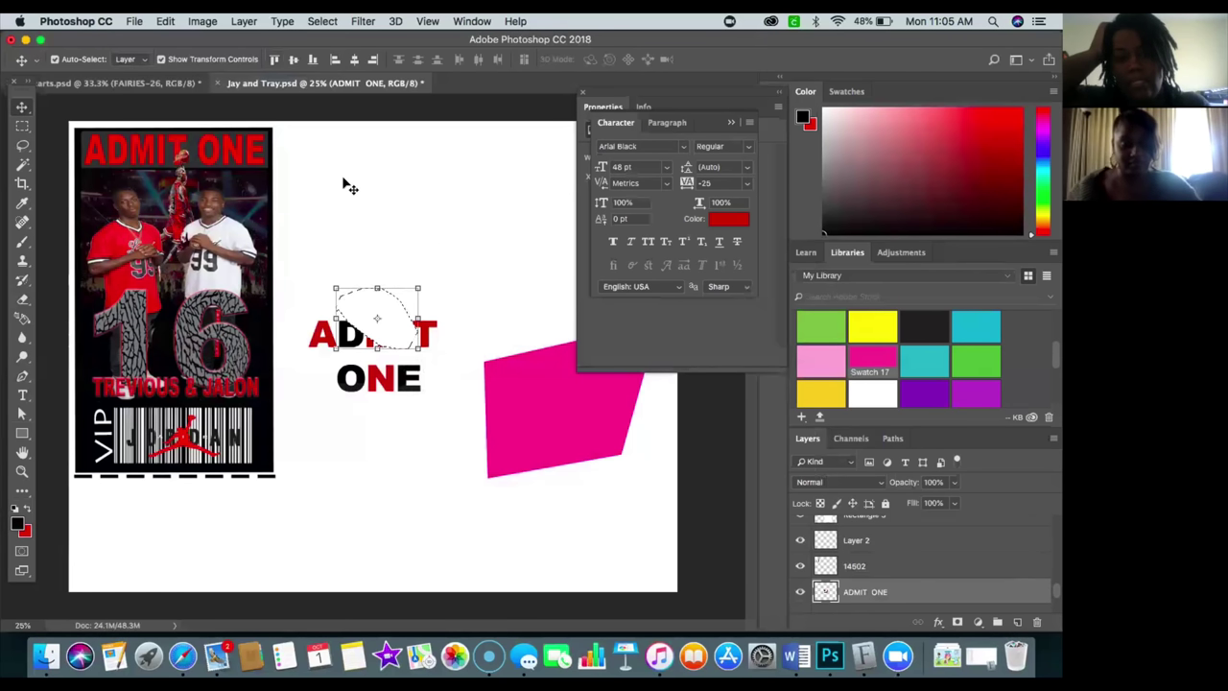
pyautogui.press('super+d')
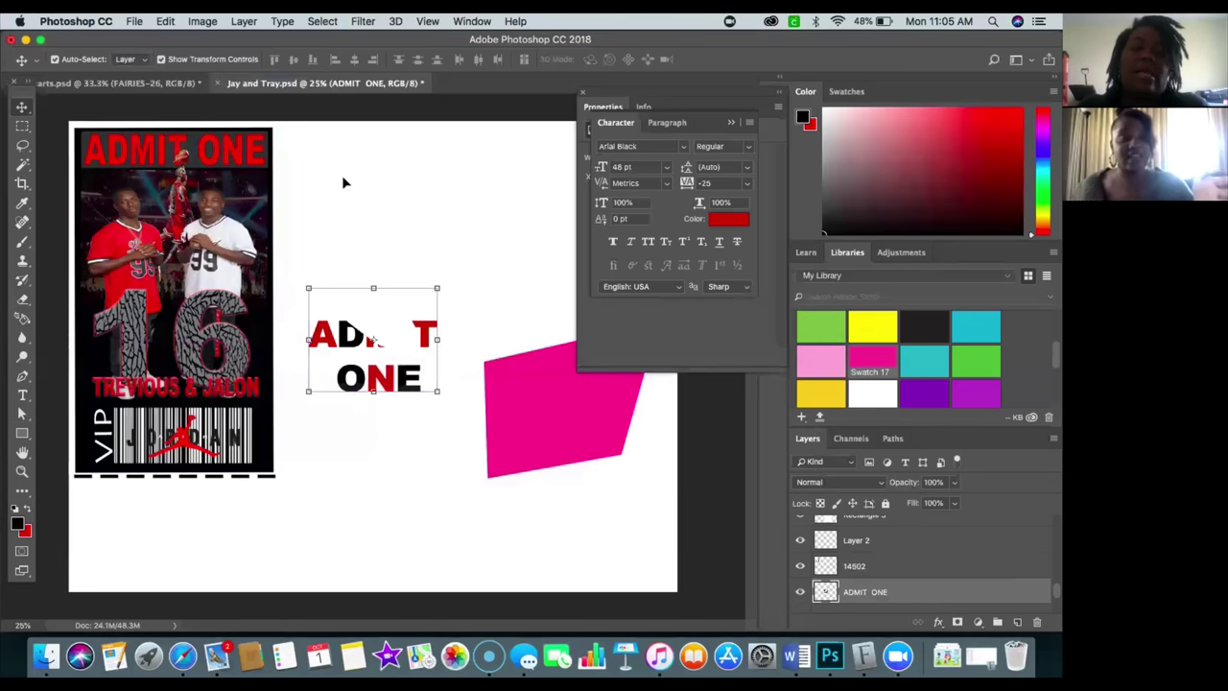
# - Step backward through the deselection, clearing and black fill to restore the ADMIT ONE lettering, and remove the lasso selection
pyautogui.click(166, 23)
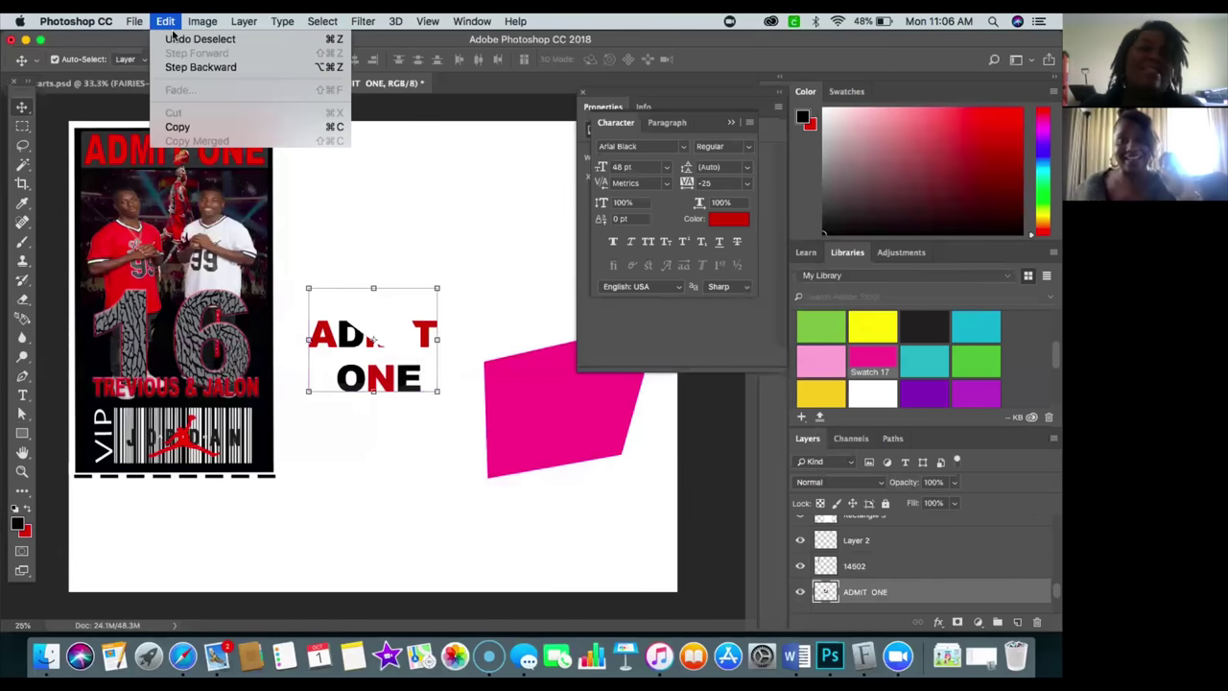
pyautogui.click(178, 68)
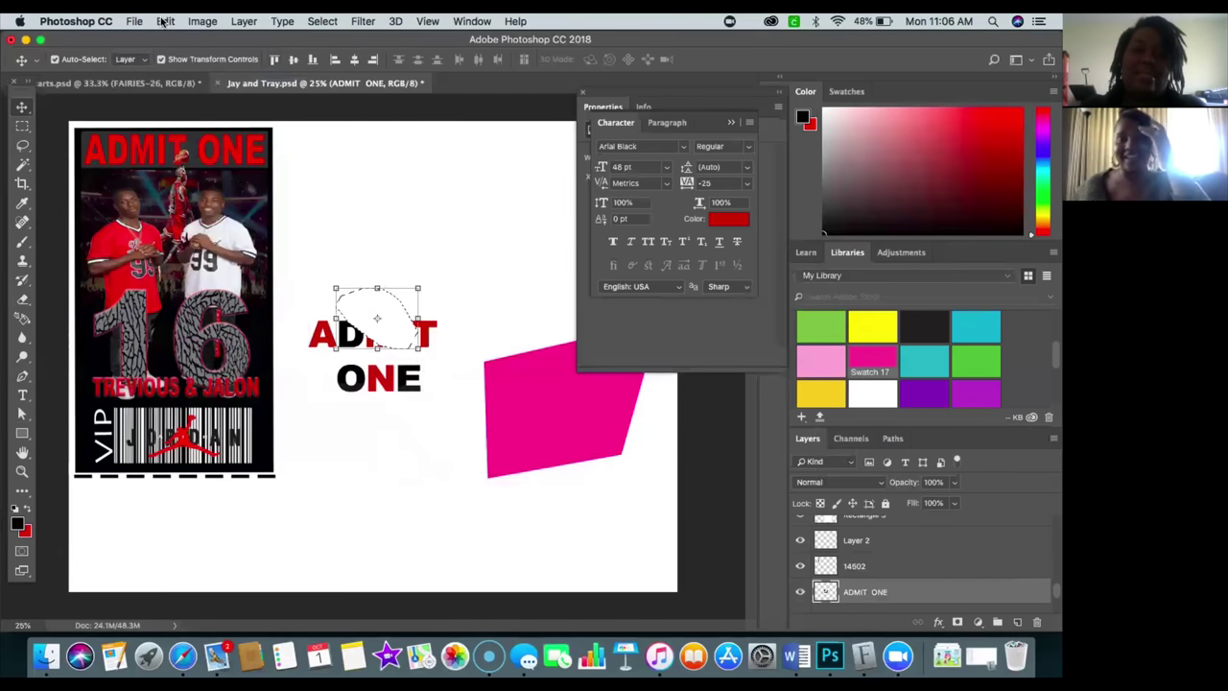
pyautogui.click(165, 21)
pyautogui.click(178, 67)
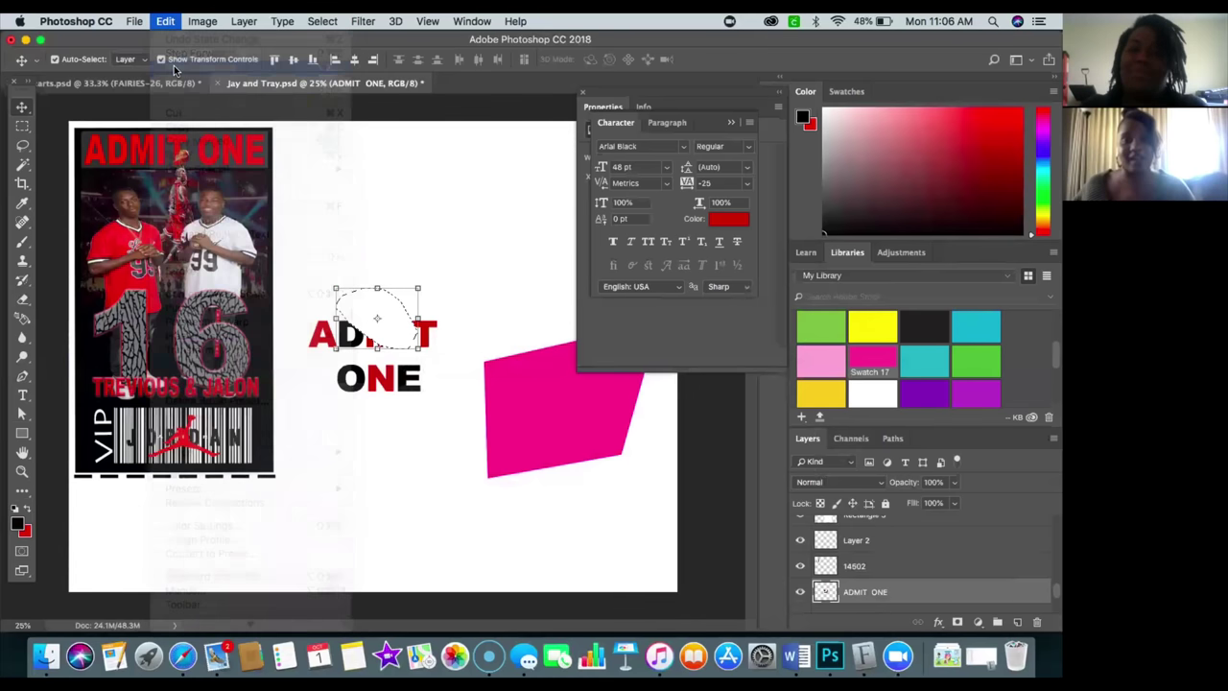
pyautogui.click(166, 21)
pyautogui.click(177, 67)
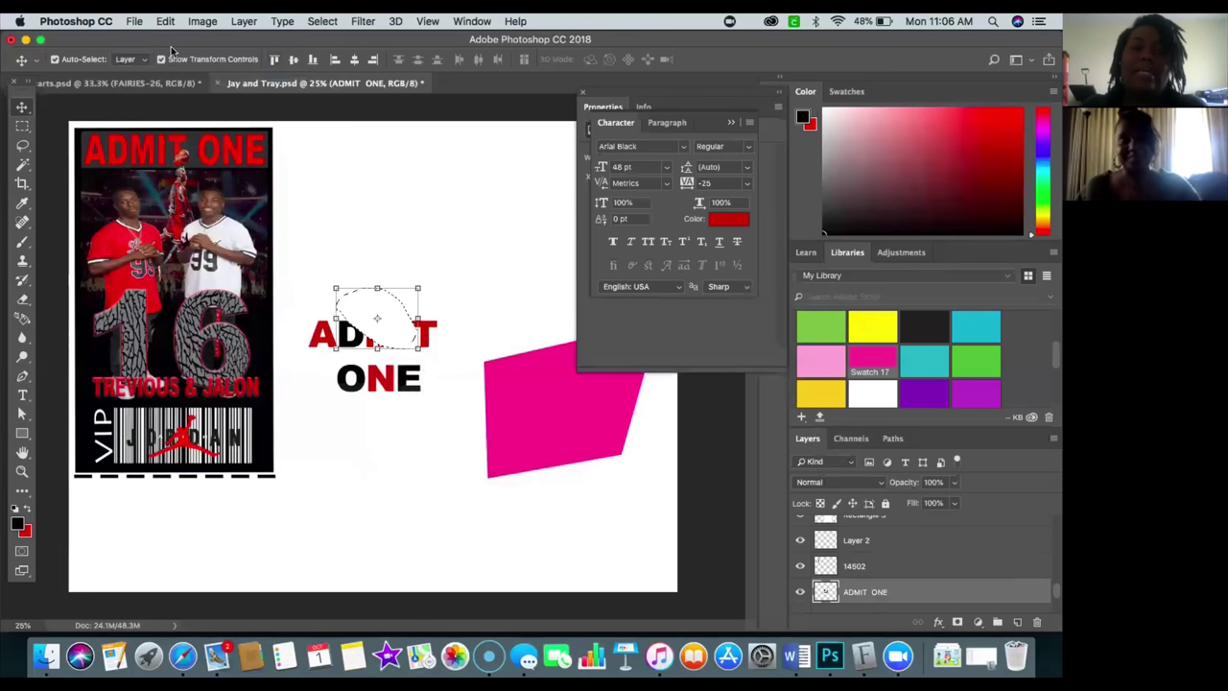
pyautogui.click(165, 23)
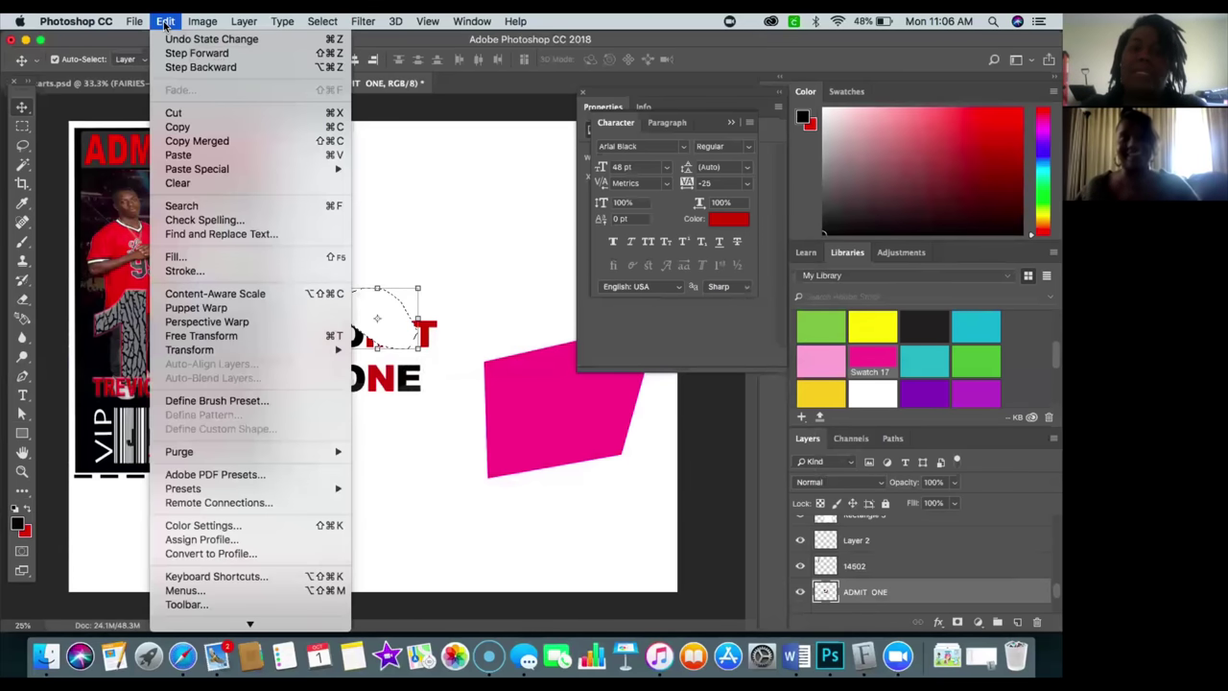
pyautogui.click(173, 70)
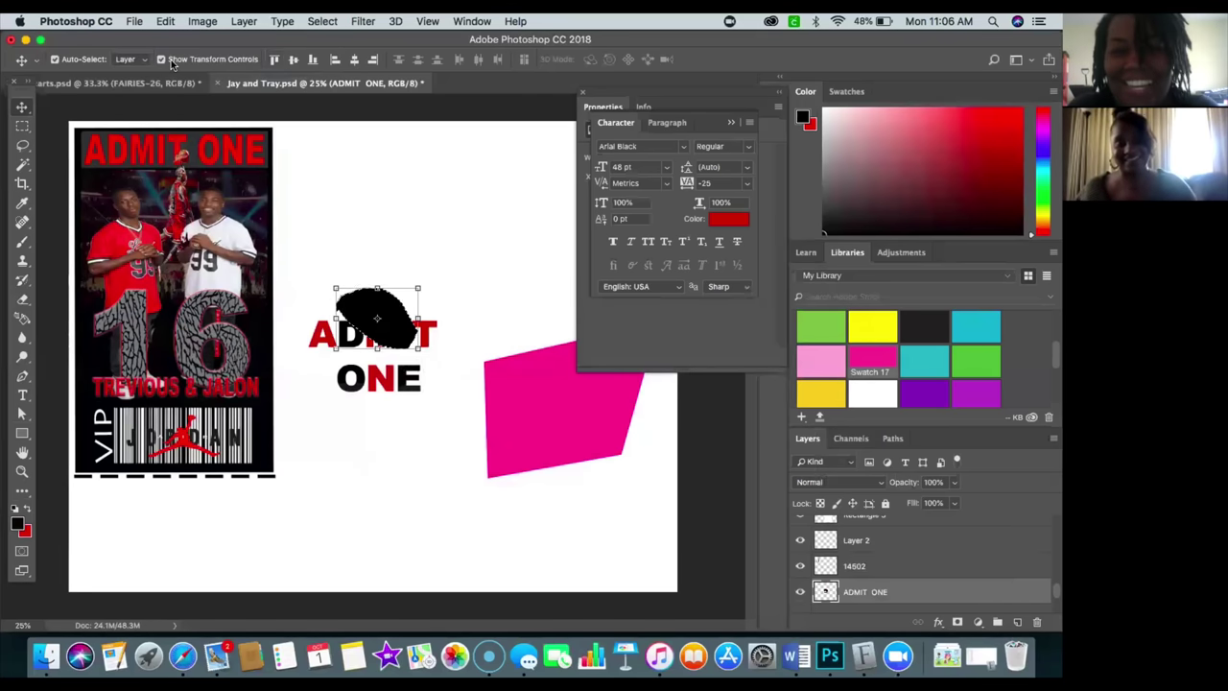
pyautogui.click(165, 22)
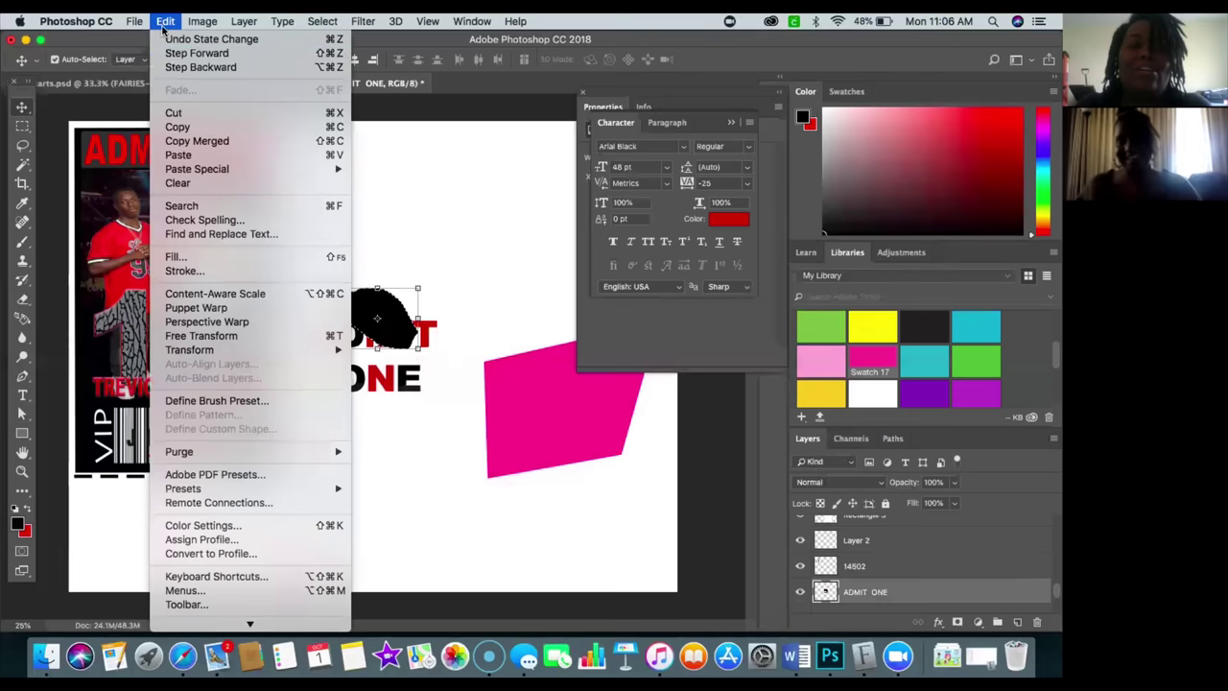
pyautogui.click(175, 67)
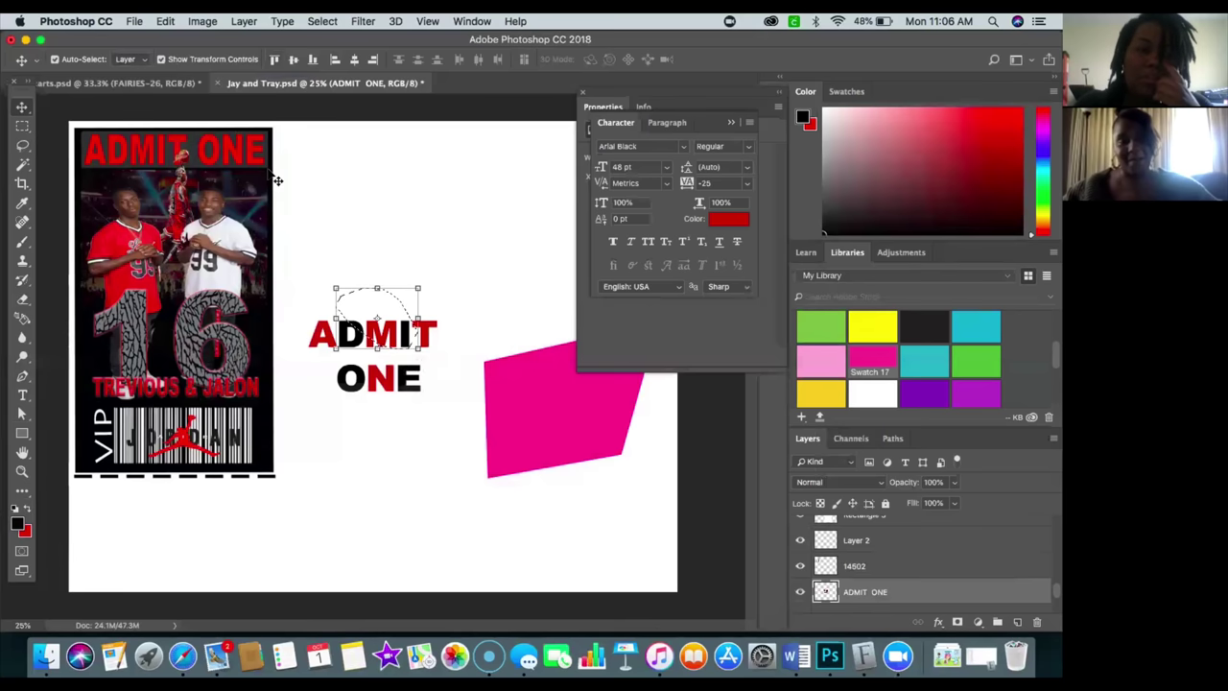
pyautogui.press('super+d')
pyautogui.press('super+t')
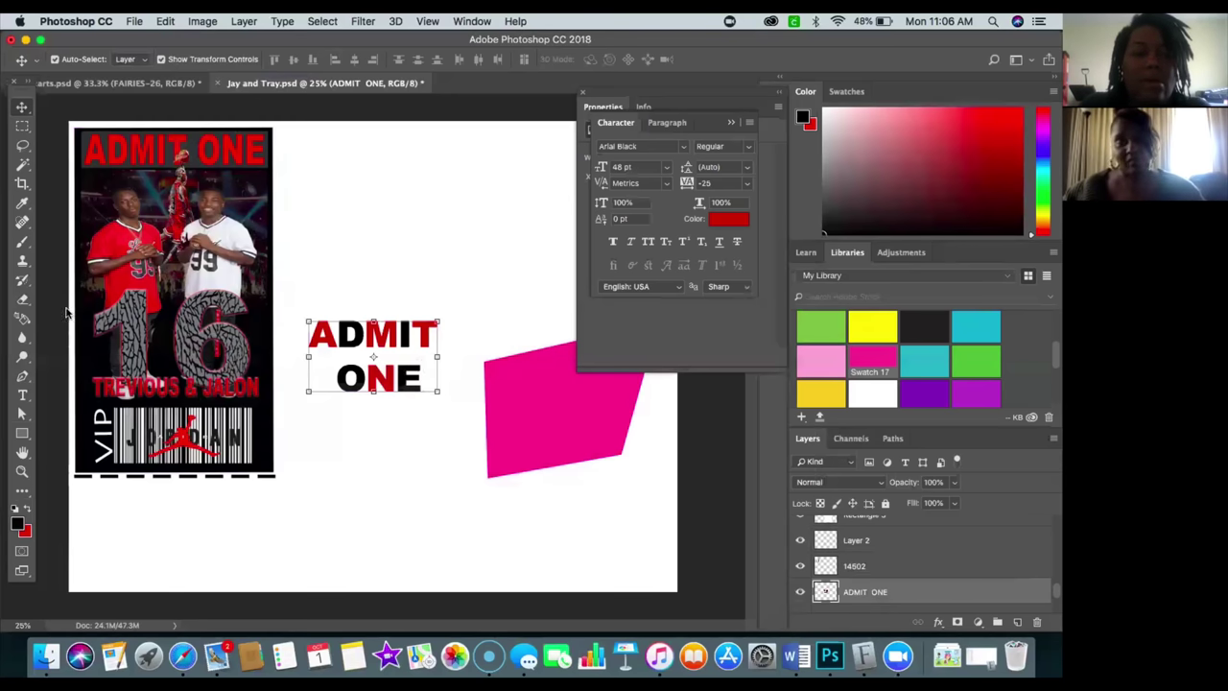
# - Switch from the Move tool to the Magic Eraser tool
pyautogui.click(24, 301)
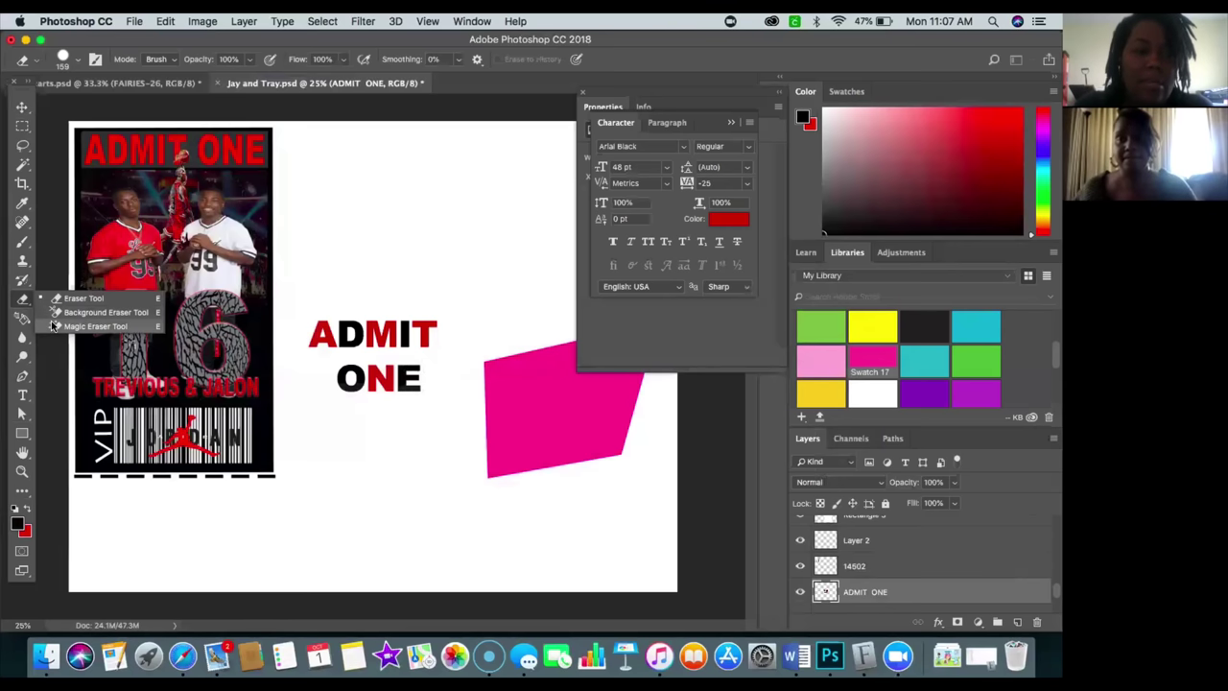
pyautogui.click(54, 326)
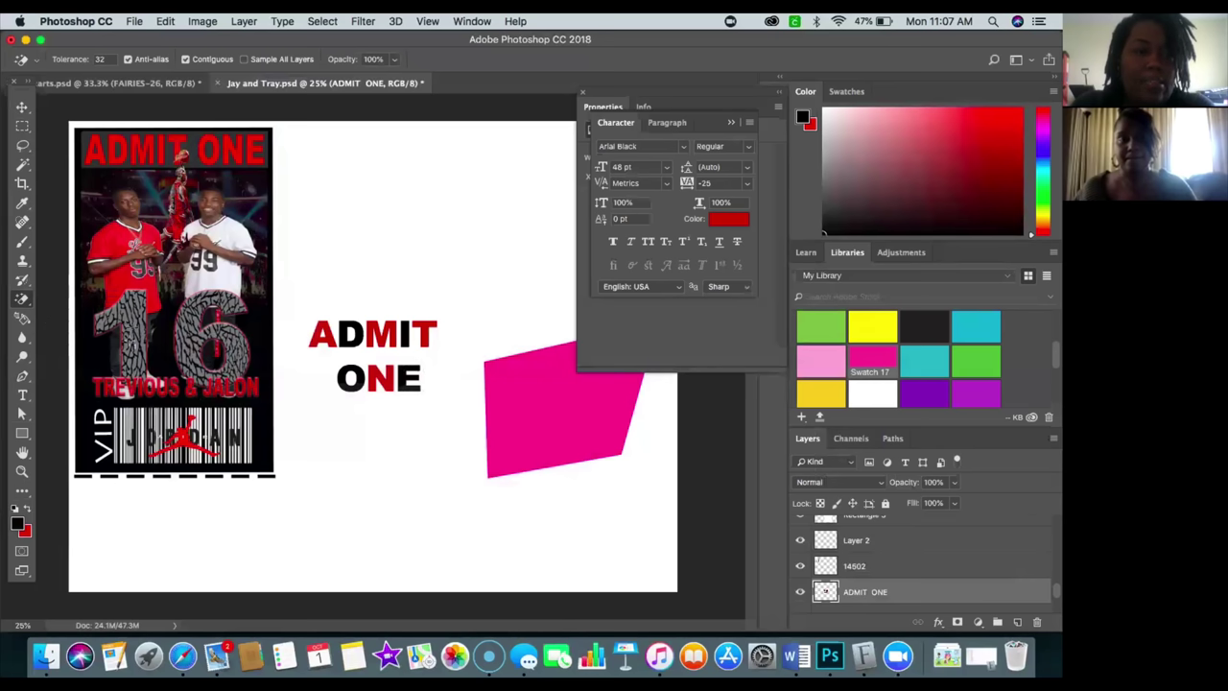
pyautogui.click(23, 299)
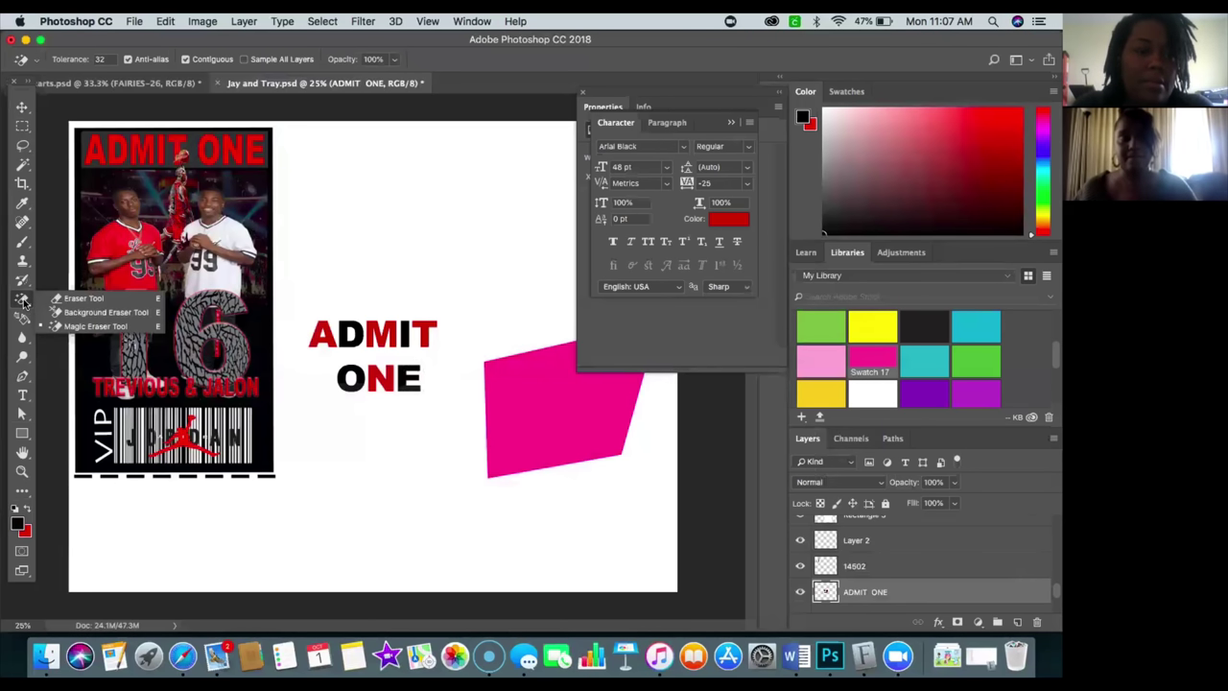
pyautogui.click(81, 327)
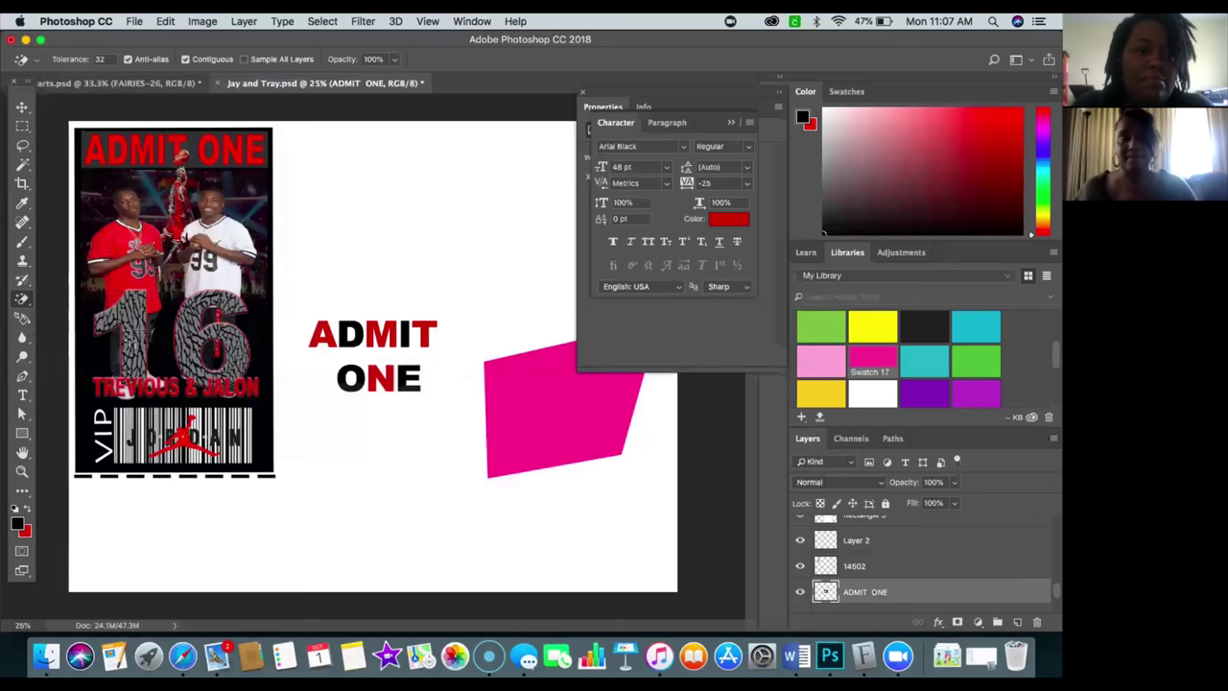
# - Select the elephant-print layer of the number 16 on the ticket and activate the Magic Eraser tool again
pyautogui.click(21, 111)
pyautogui.click(172, 338)
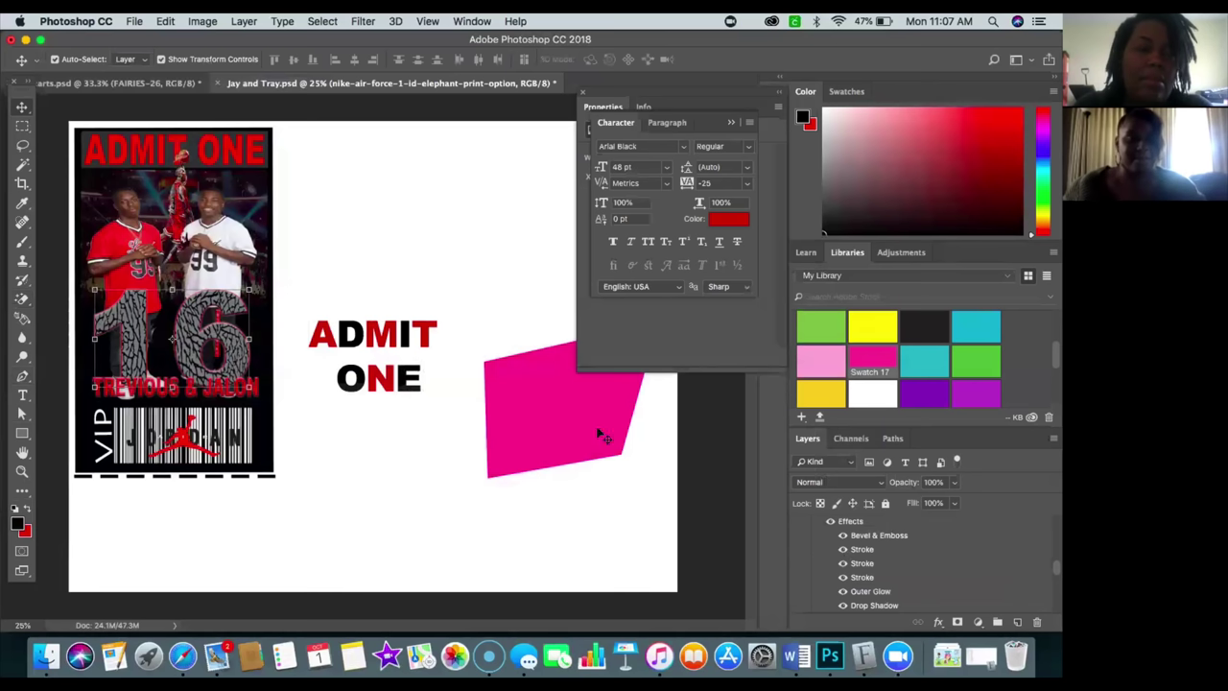
pyautogui.moveTo(23, 299); pyautogui.dragTo(60, 326)
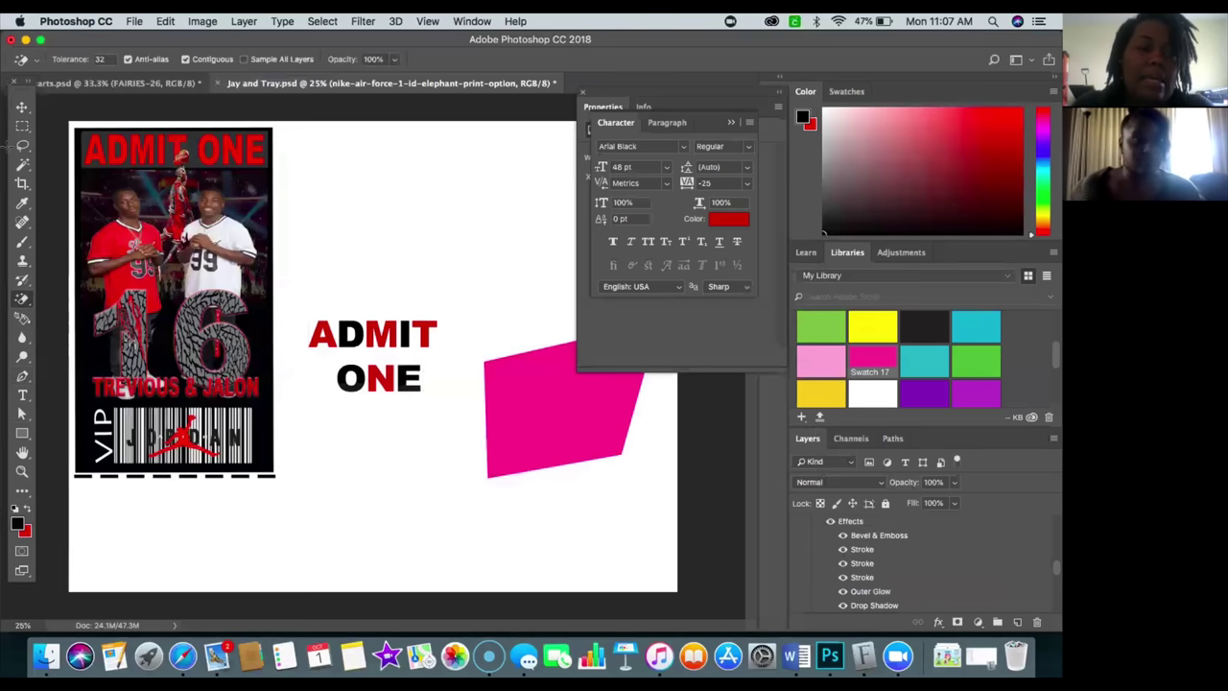
# - Switch to the Magic Wand tool
pyautogui.click(23, 164)
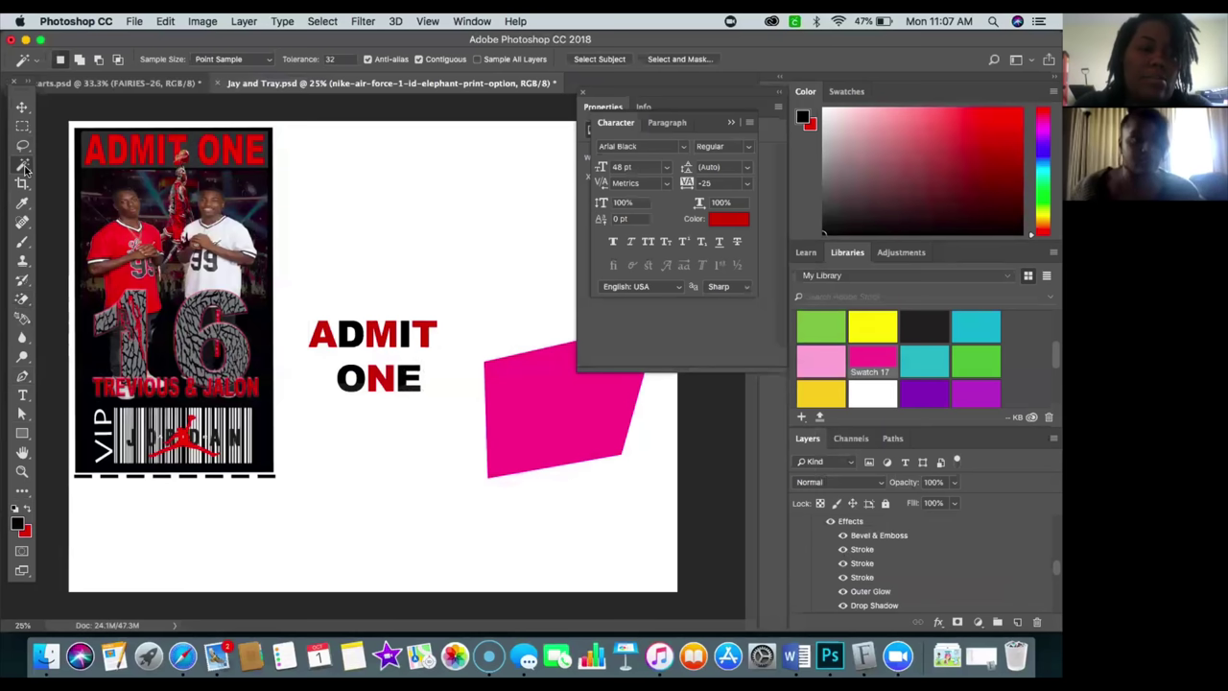
pyautogui.click(24, 167)
pyautogui.click(52, 178)
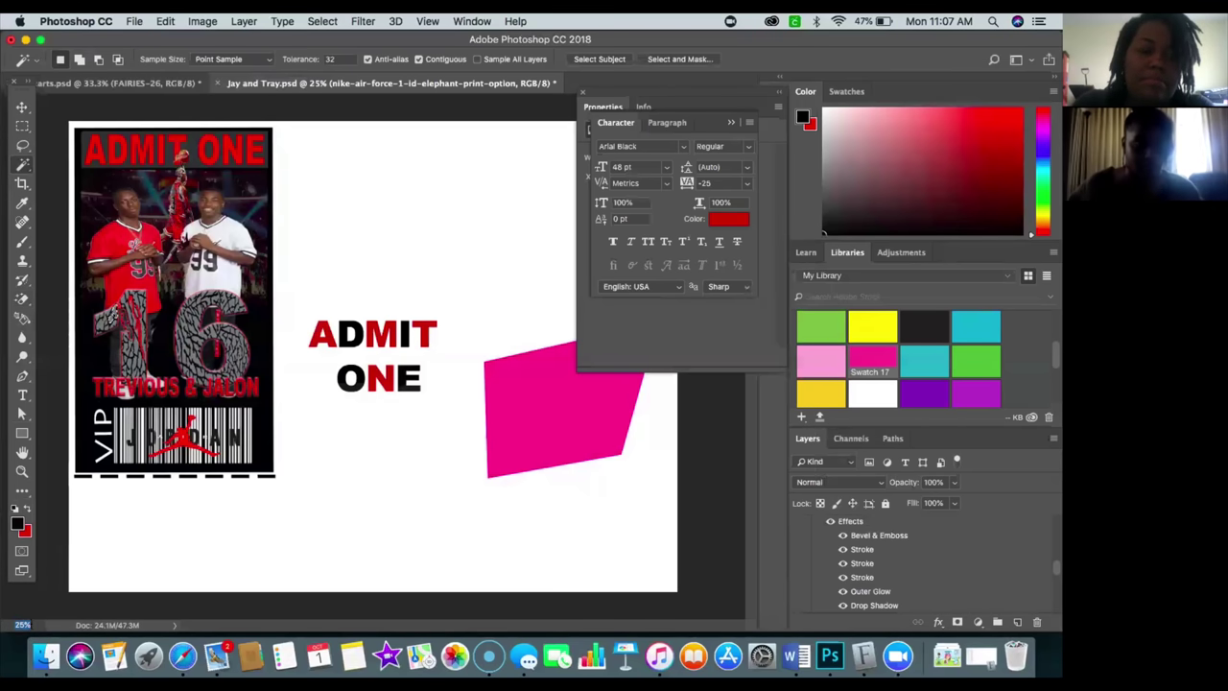
# - Select a grey patch in the flag of the elephant-print 1 with the Magic Wand and review the selection's available commands
pyautogui.doubleClick(21, 625)
pyautogui.write('100')
pyautogui.press('Return')
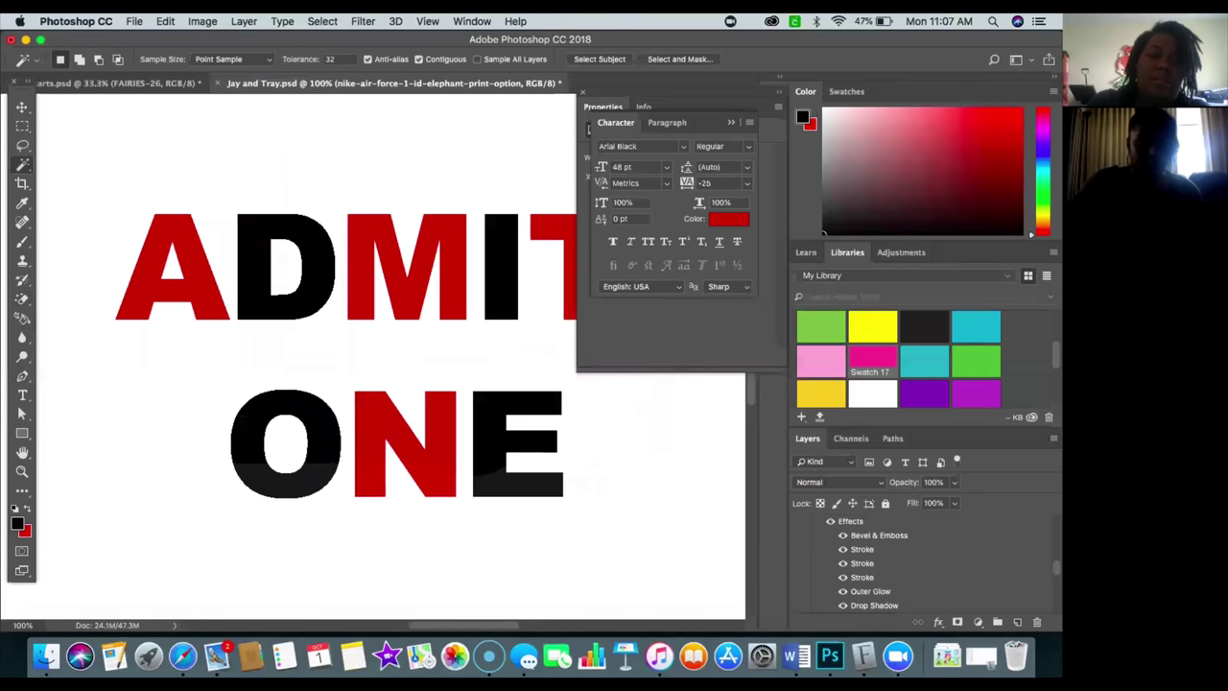
pyautogui.click(375, 625)
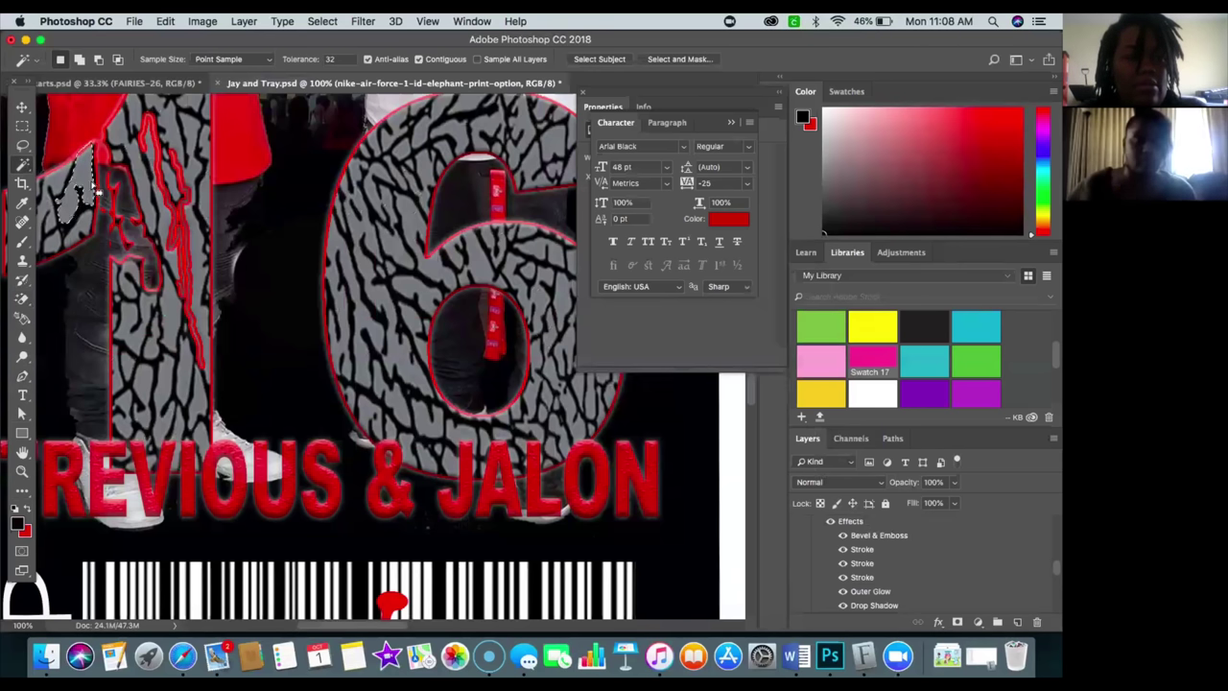
pyautogui.rightClick(91, 178)
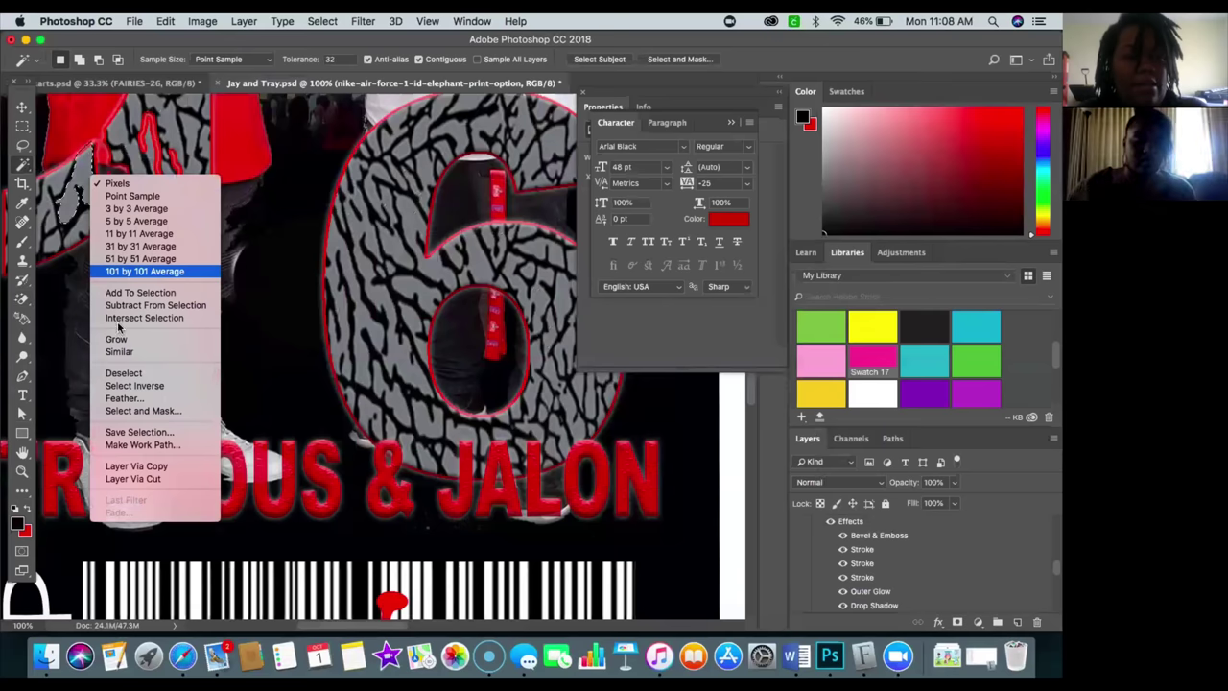
pyautogui.click(1053, 575)
pyautogui.scroll(3, 1053, 562)
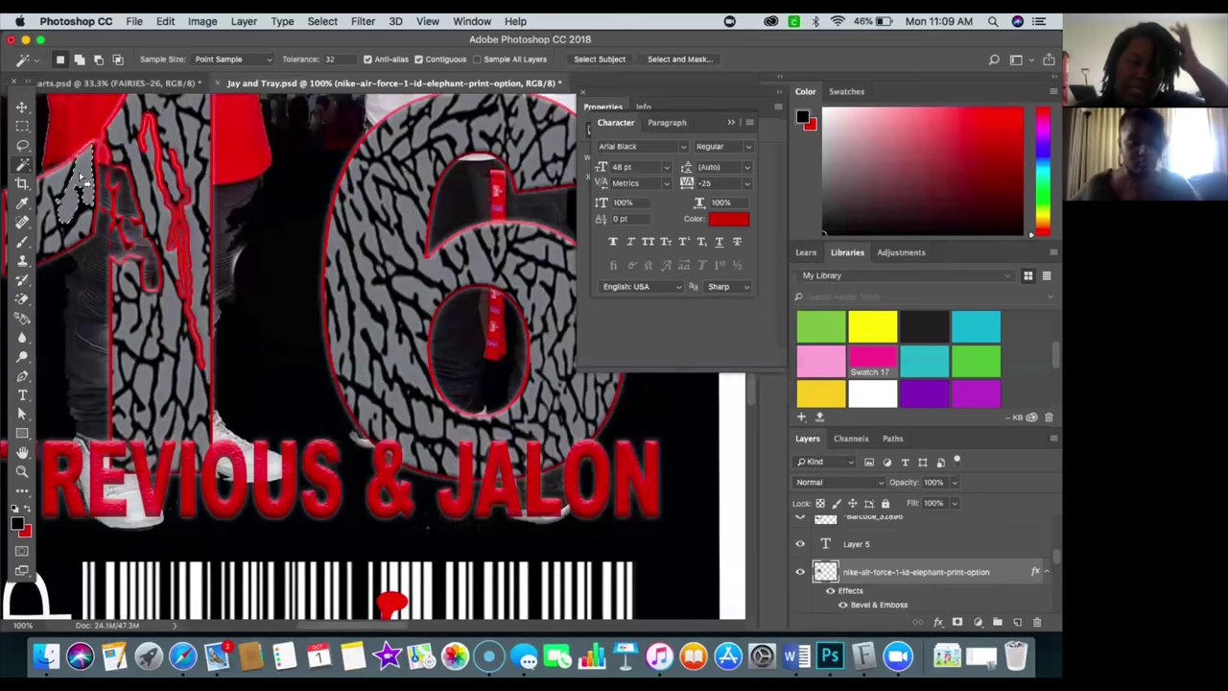
# - Clear the patch selection and reselect the same grey area of the 1 with the Magic Wand
pyautogui.rightClick(83, 175)
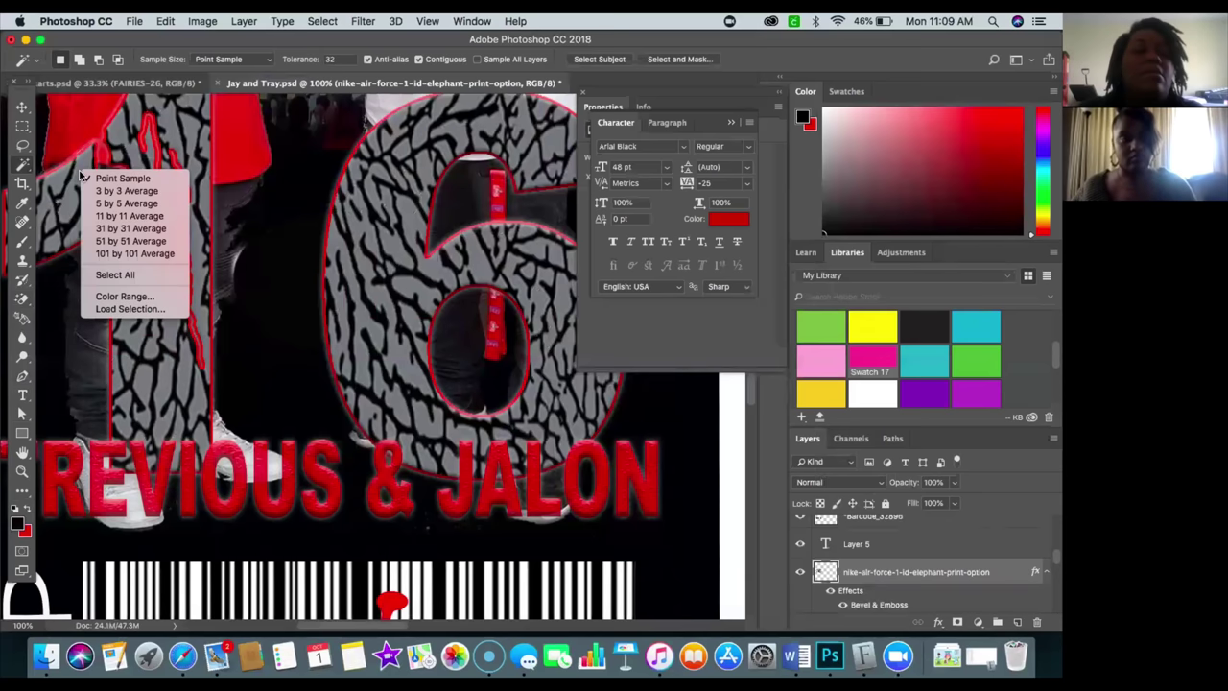
pyautogui.click(83, 176)
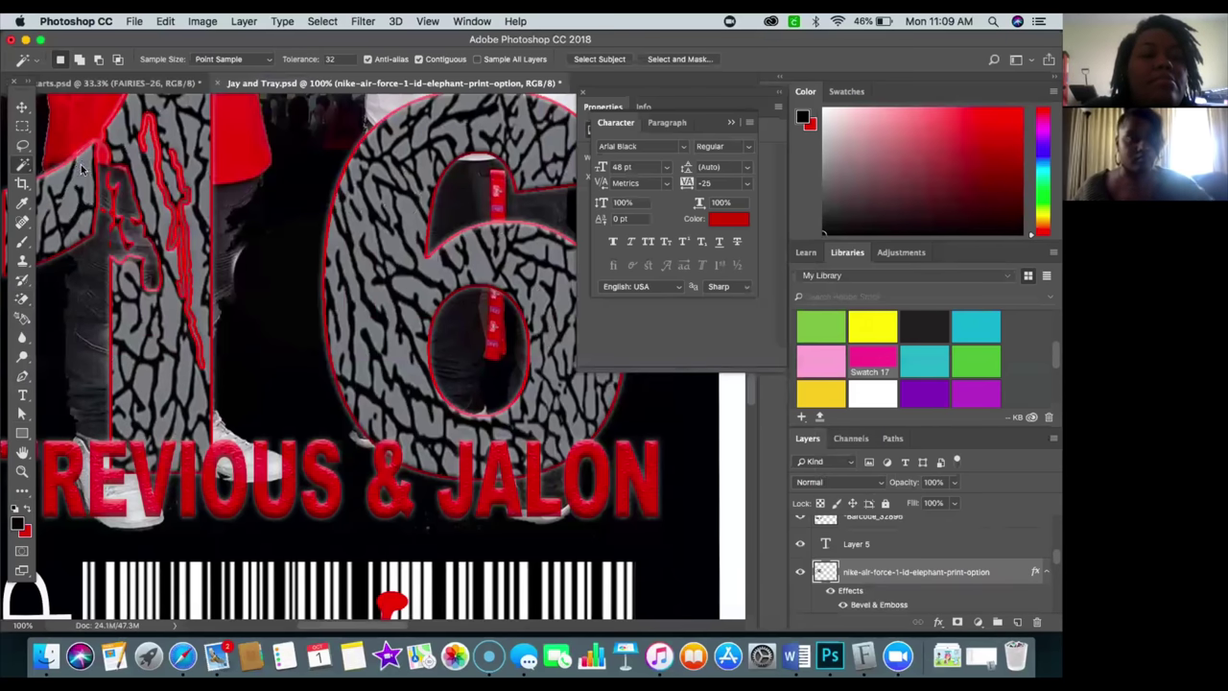
pyautogui.click(82, 168)
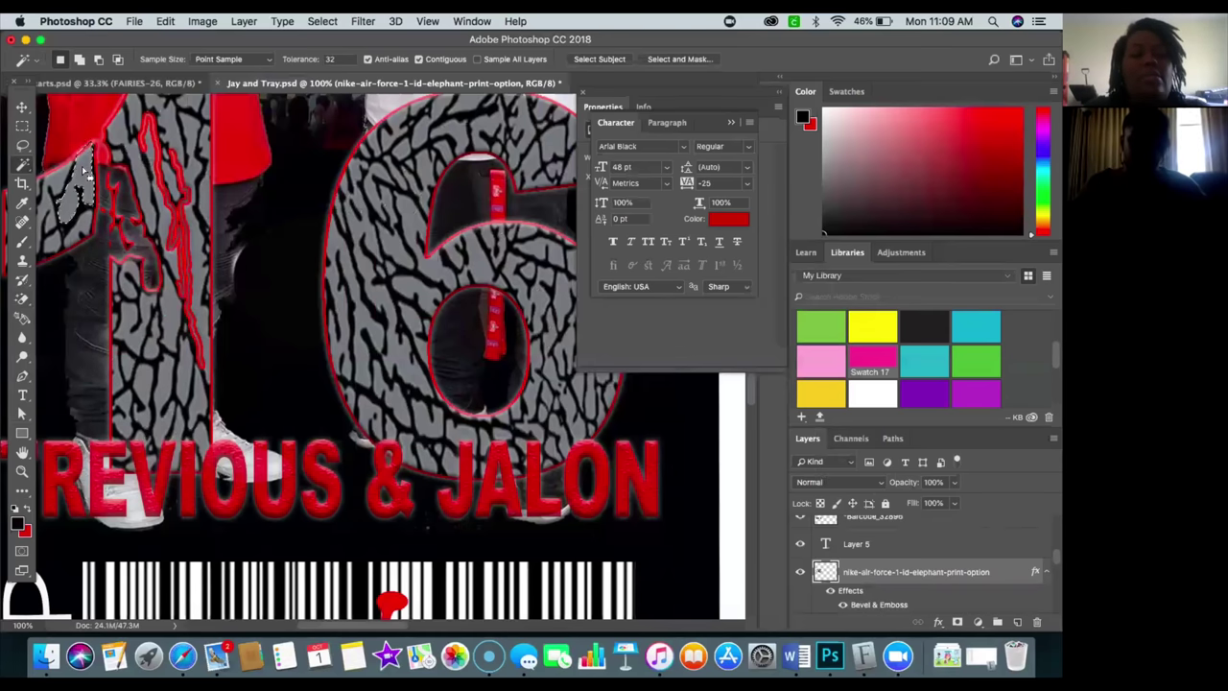
# - Try Select and Mask on the selected grey patch of the 1 and cancel it
pyautogui.rightClick(84, 170)
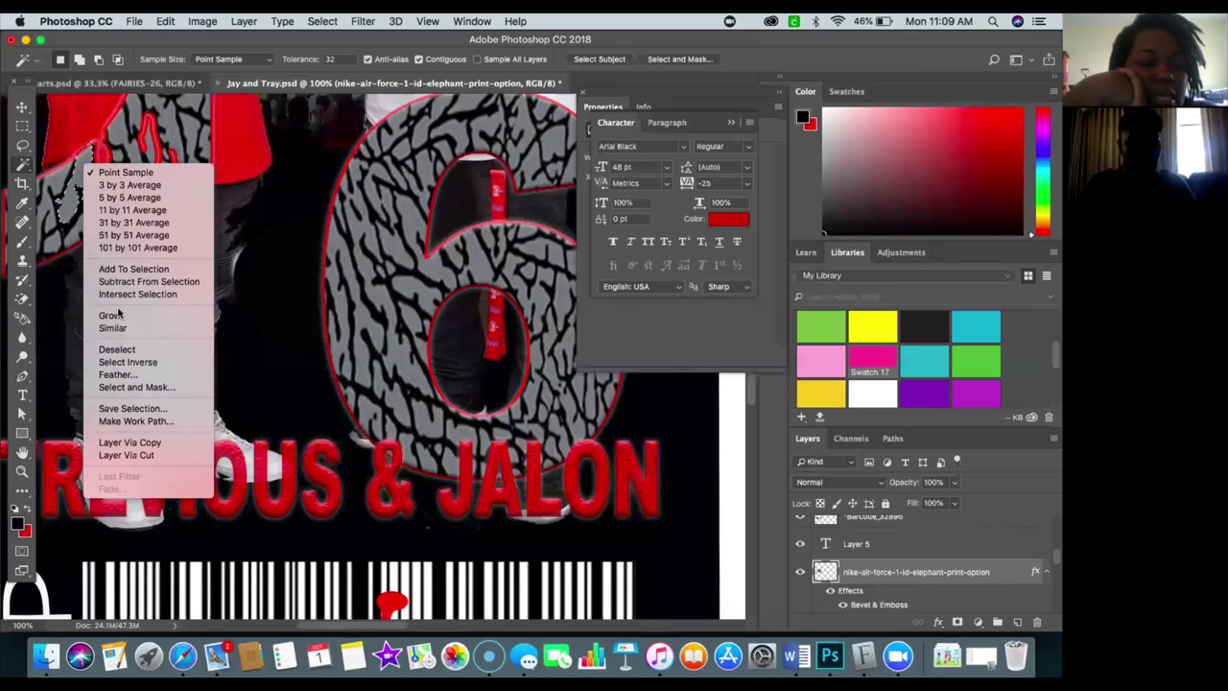
pyautogui.click(123, 387)
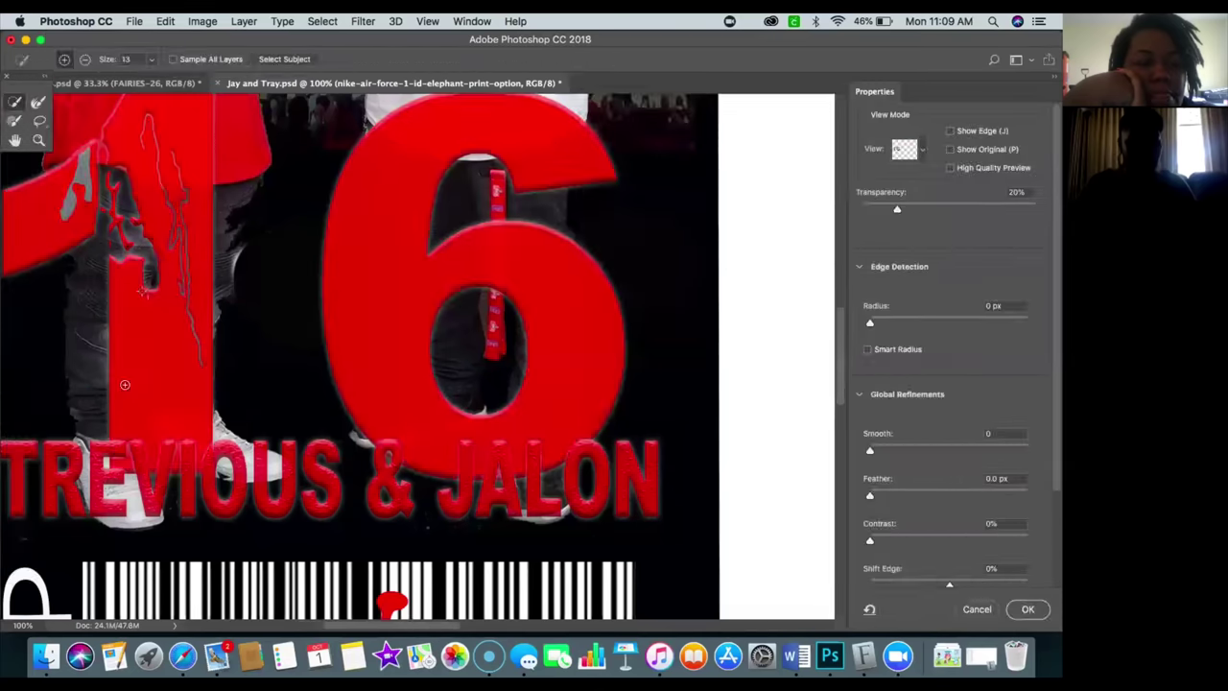
pyautogui.click(976, 609)
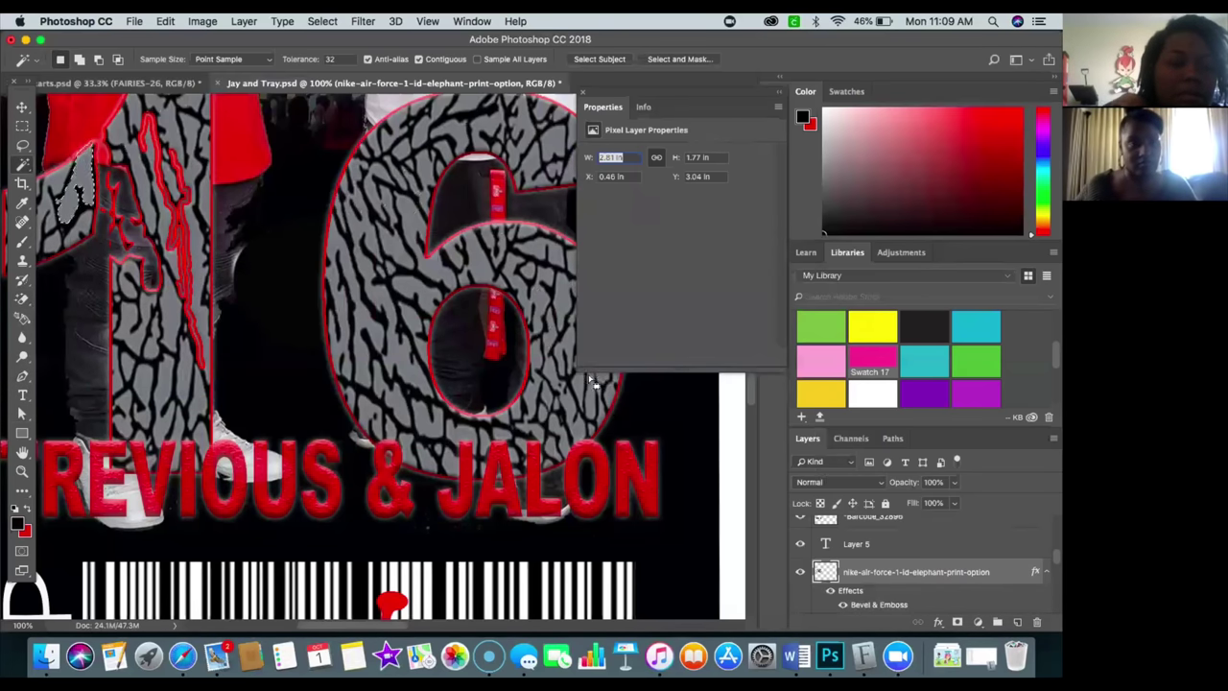
# - Cut the selected patch to its own layer and move it into the gap between the 1 and the 6
pyautogui.rightClick(86, 168)
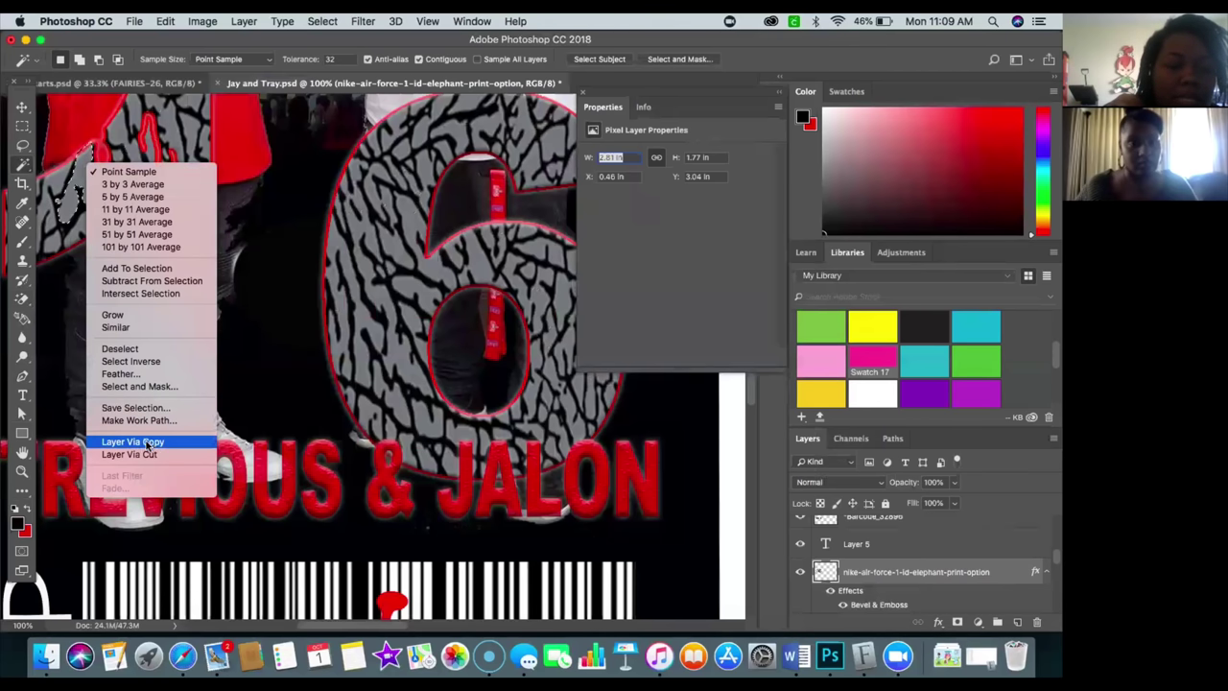
pyautogui.click(142, 454)
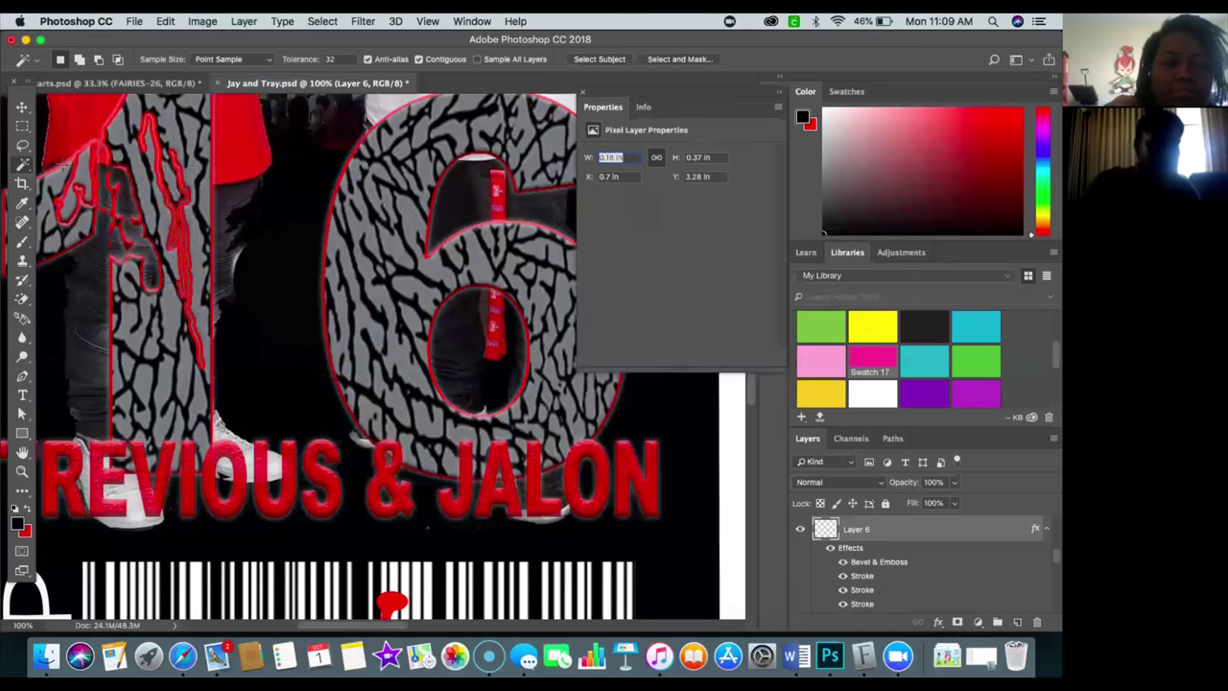
pyautogui.click(22, 107)
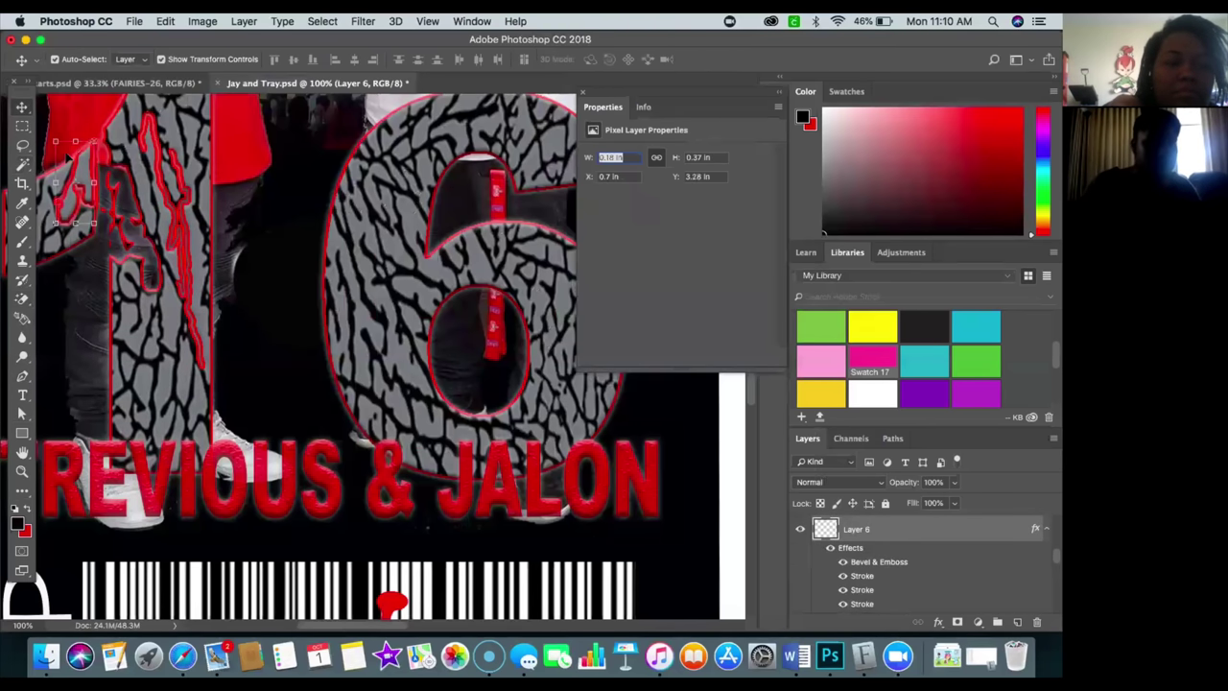
pyautogui.moveTo(93, 166); pyautogui.dragTo(265, 185)
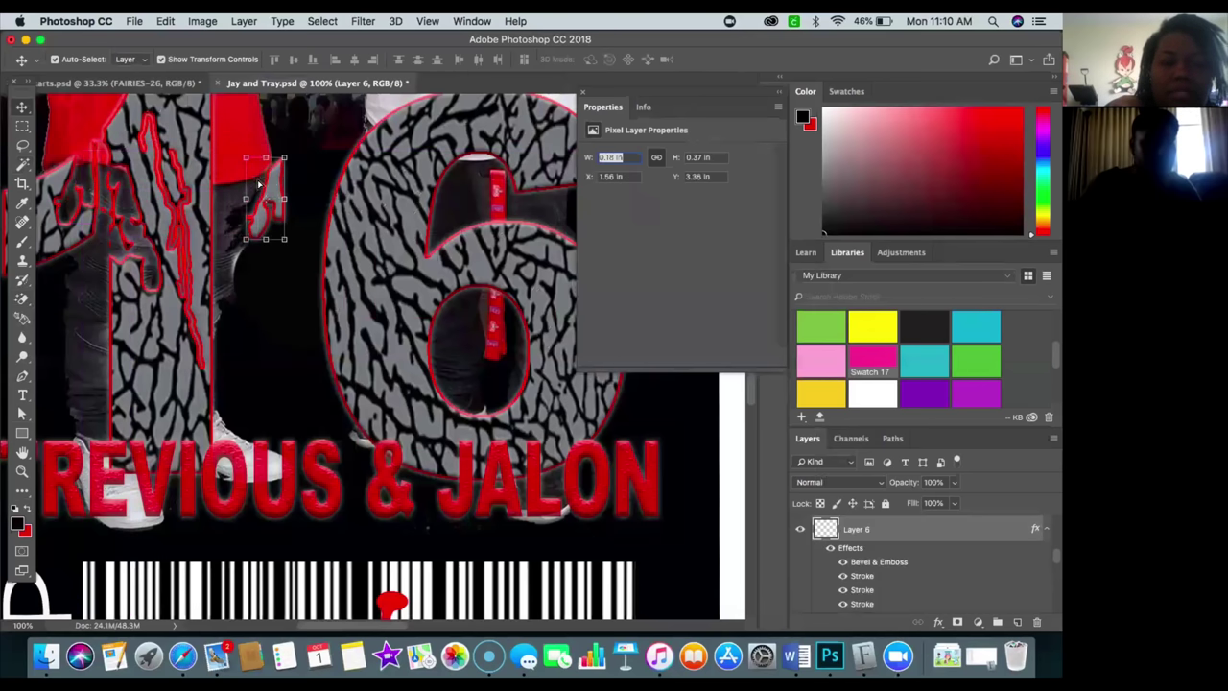
# - List the layers stacked at the arena background beside the head of the boy in the red jersey
pyautogui.scroll(9, 751, 398)
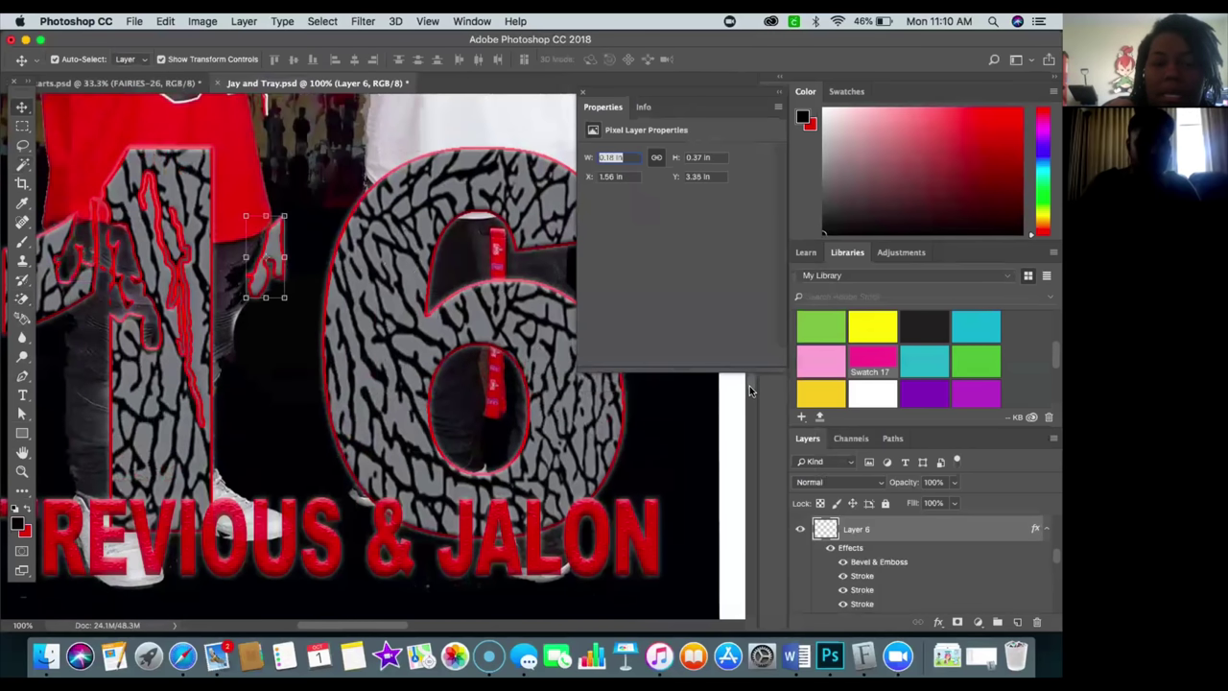
pyautogui.scroll(9, 755, 327)
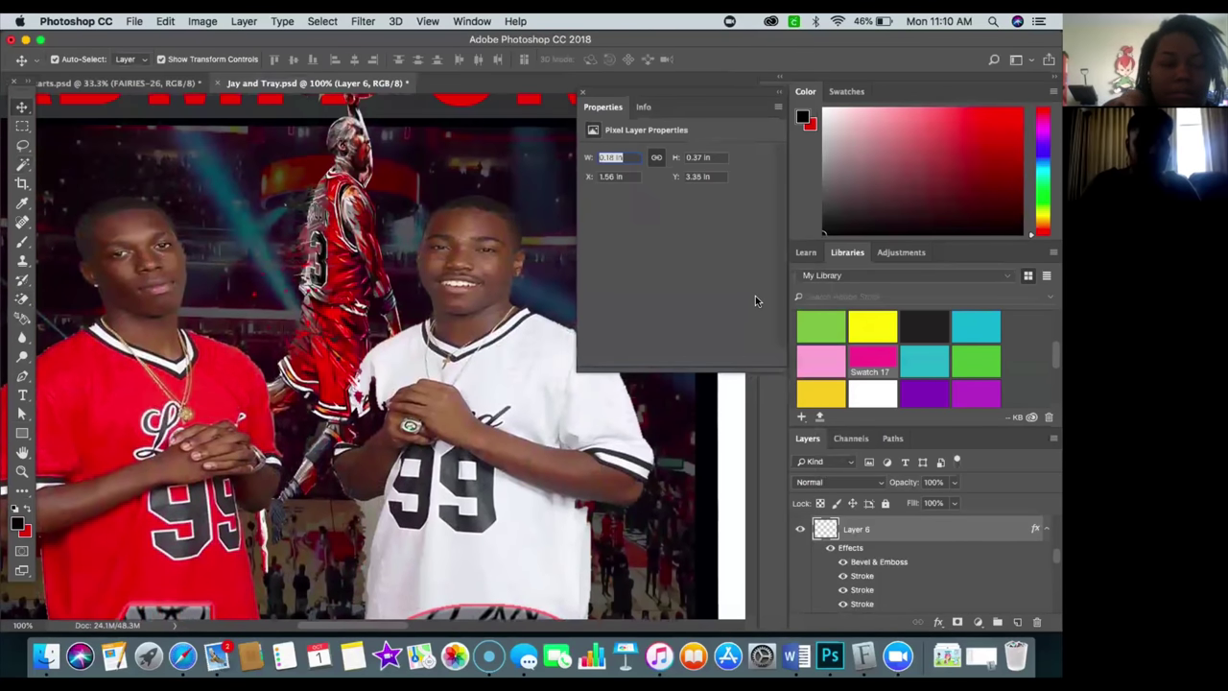
pyautogui.rightClick(190, 234)
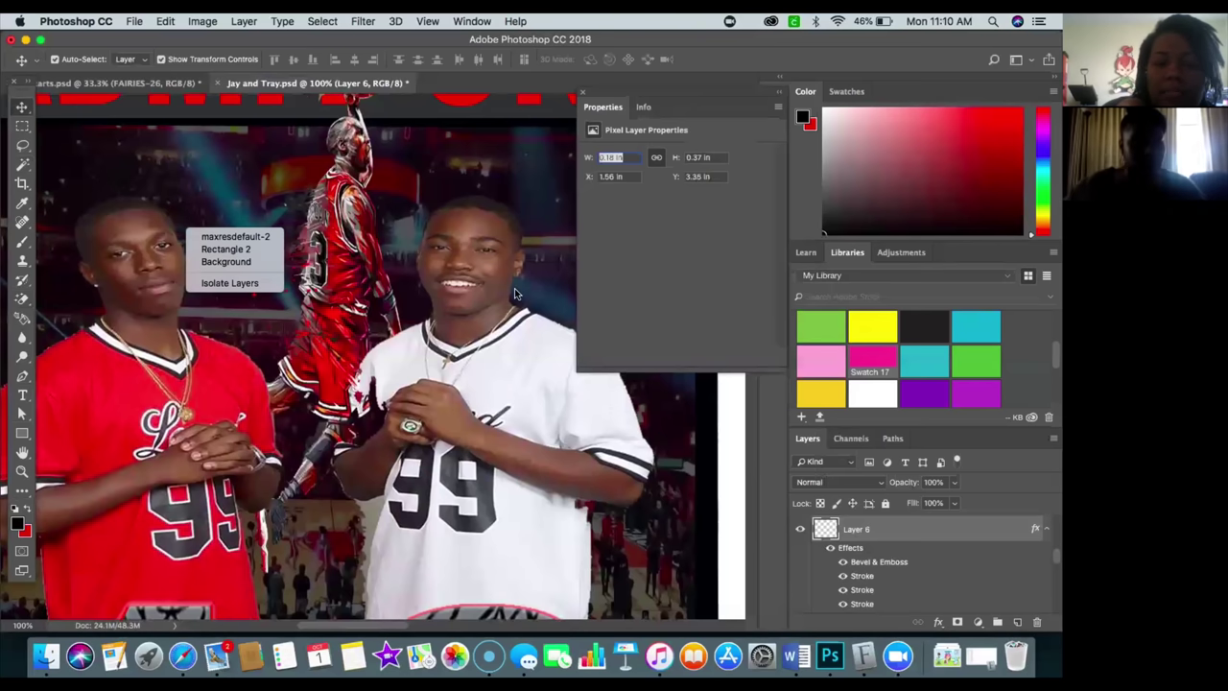
pyautogui.click(749, 504)
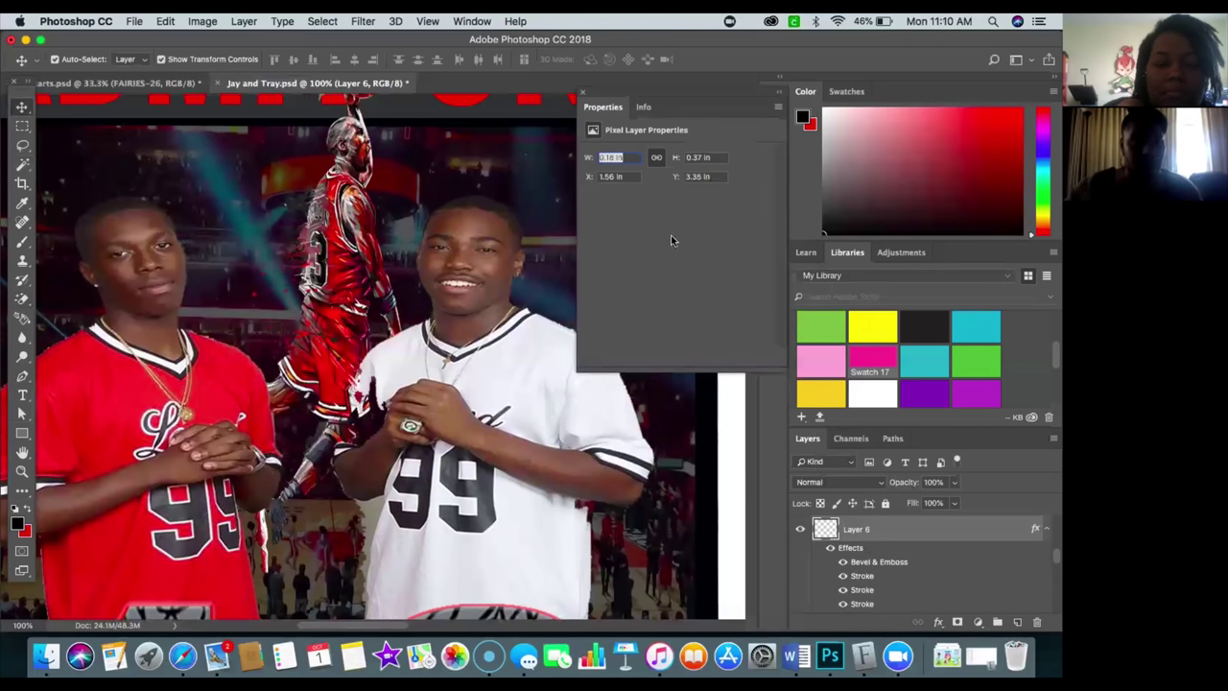
# - Dock the Properties and Info panels together with Color and Swatches
pyautogui.click(773, 97)
pyautogui.moveTo(833, 103); pyautogui.dragTo(835, 102)
pyautogui.moveTo(746, 307); pyautogui.dragTo(750, 370)
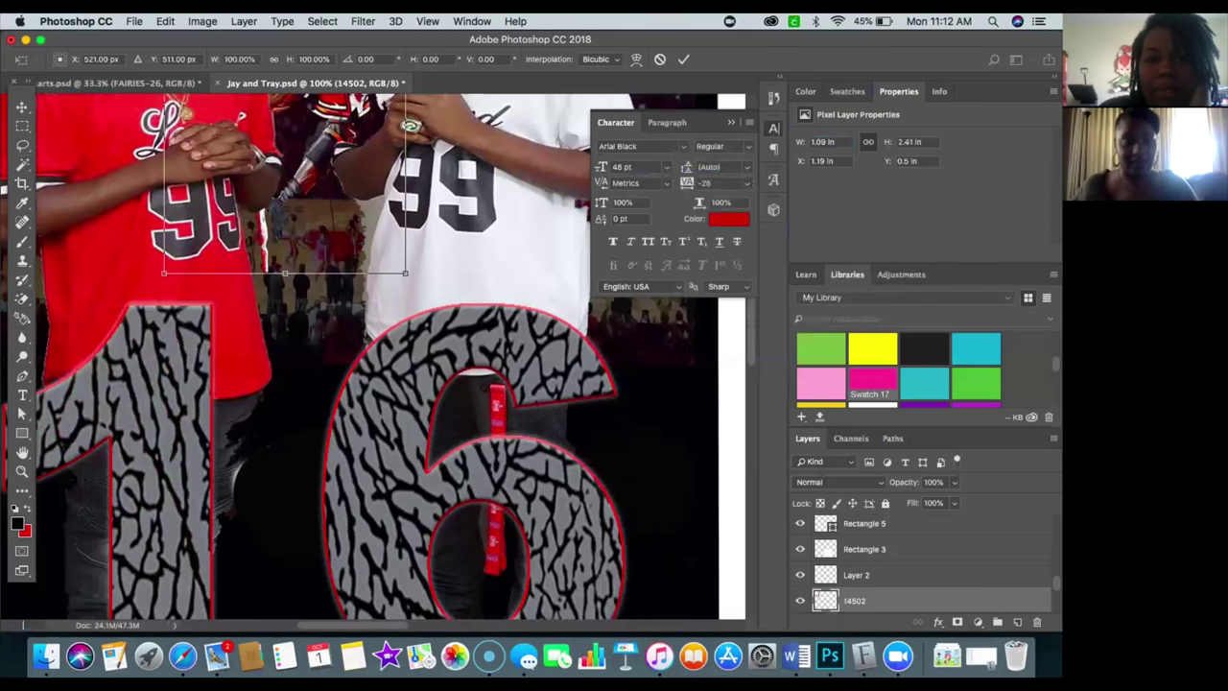
# - Leave the transform of the basketball player layer and delete the pink shape beside the ticket
pyautogui.press('Return')
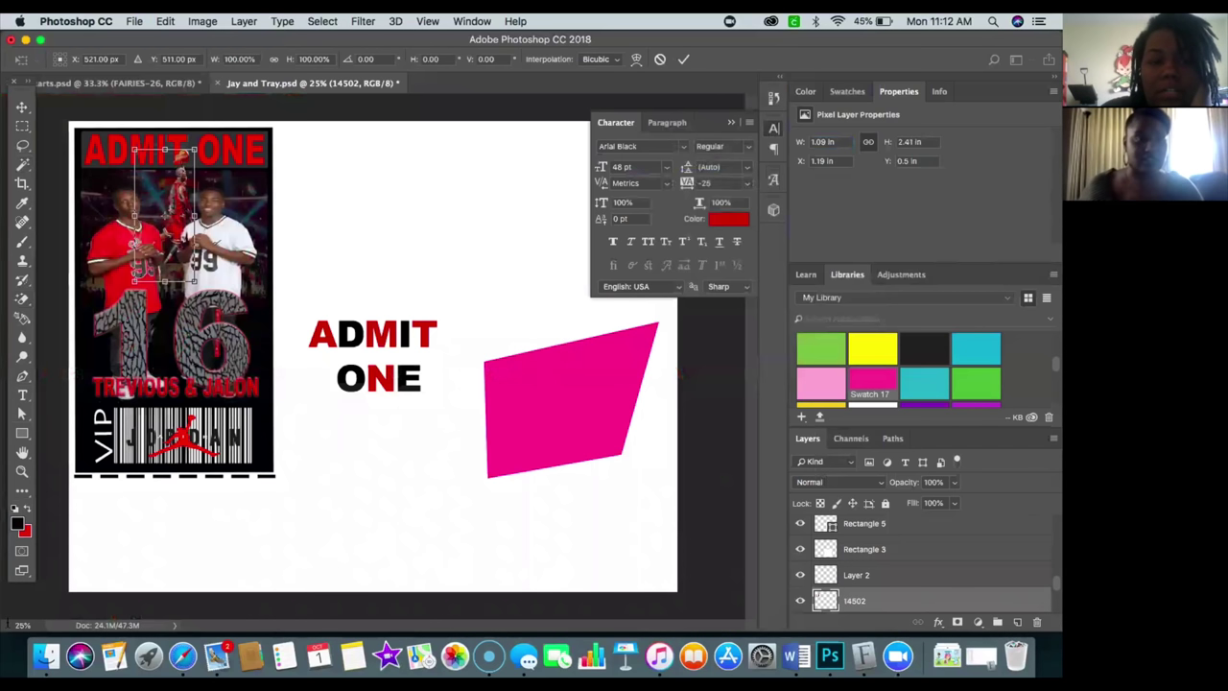
pyautogui.click(21, 106)
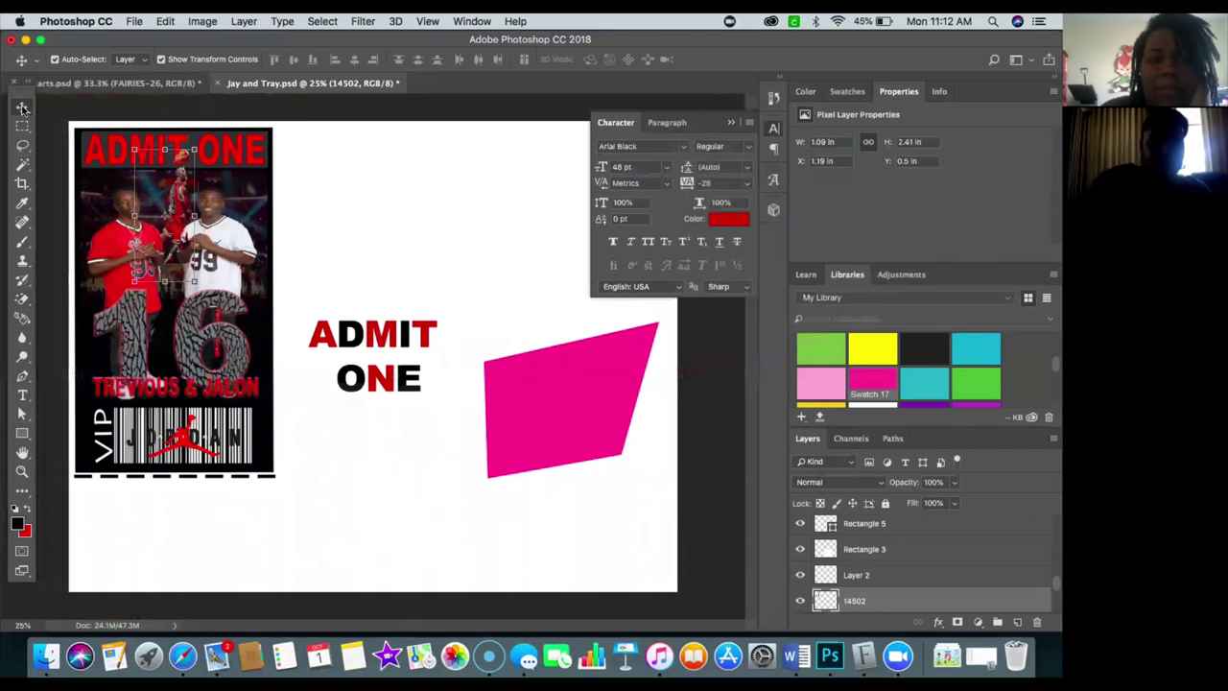
pyautogui.click(501, 361)
pyautogui.press('Delete')
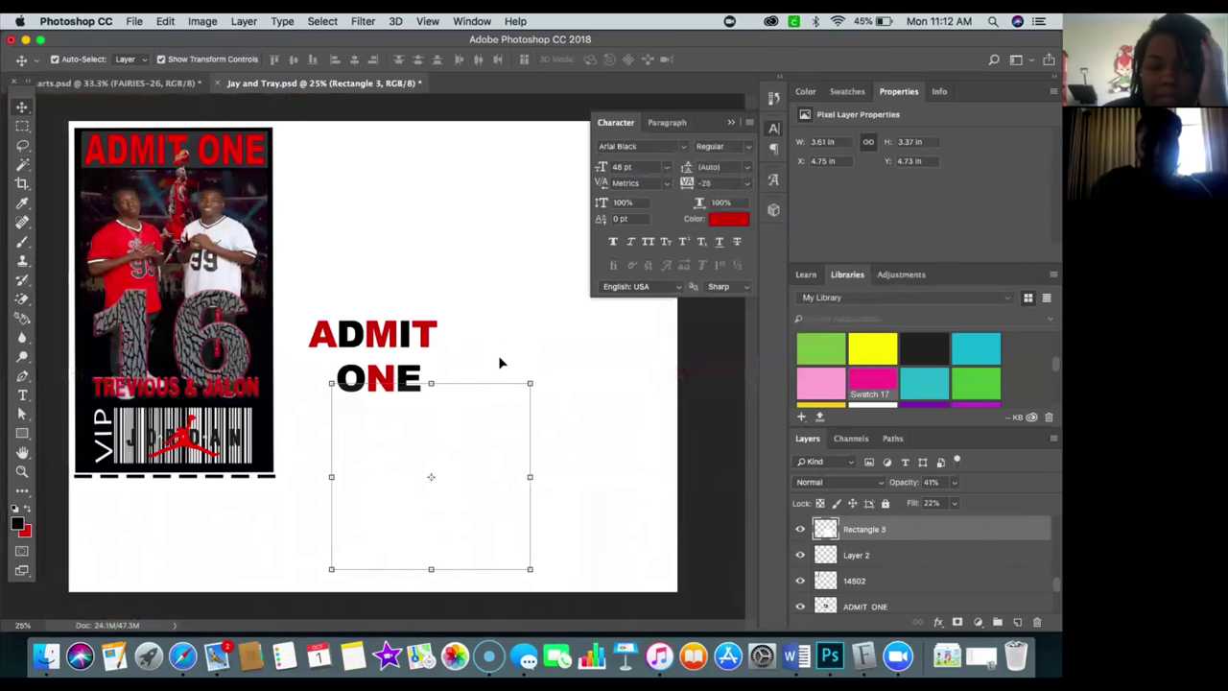
# - Move the faint Rectangle 3 layer below the separate ADMIT ONE lettering, to about X 3.96 in, Y 5.18 in
pyautogui.click(473, 414)
pyautogui.moveTo(470, 435); pyautogui.dragTo(305, 480)
pyautogui.moveTo(307, 483); pyautogui.dragTo(410, 458)
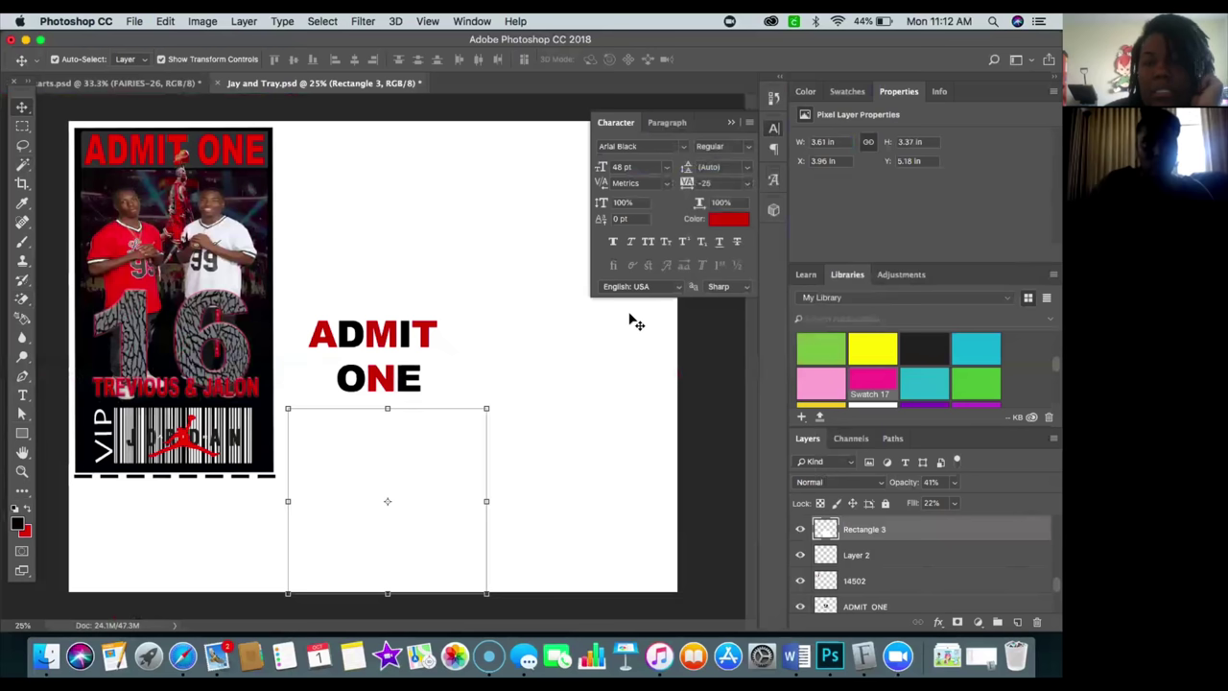
pyautogui.click(135, 22)
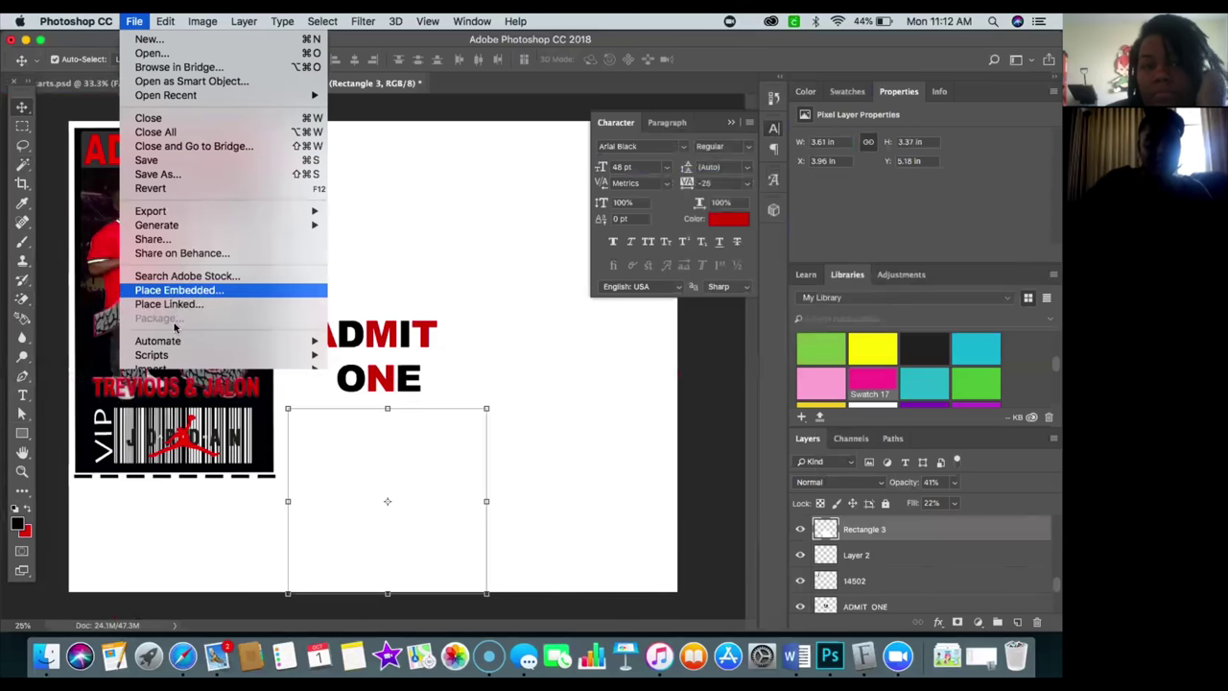
pyautogui.click(169, 290)
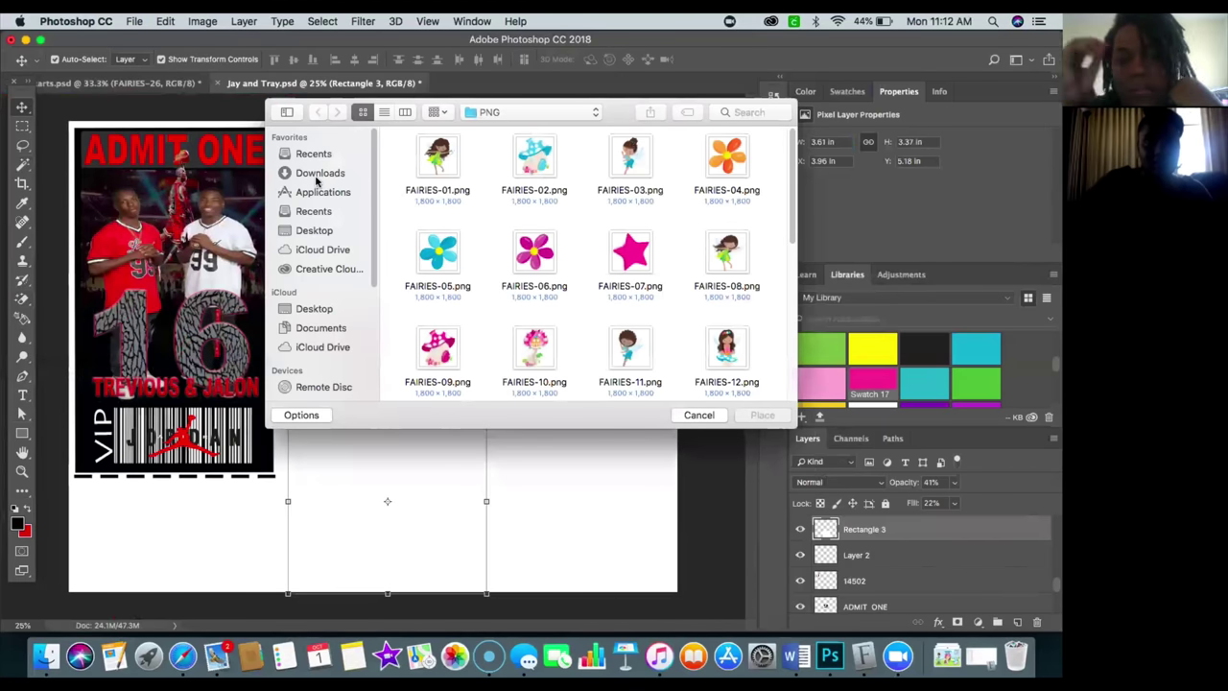
pyautogui.click(316, 177)
pyautogui.scroll(-5, 708, 274)
pyautogui.scroll(-10, 708, 273)
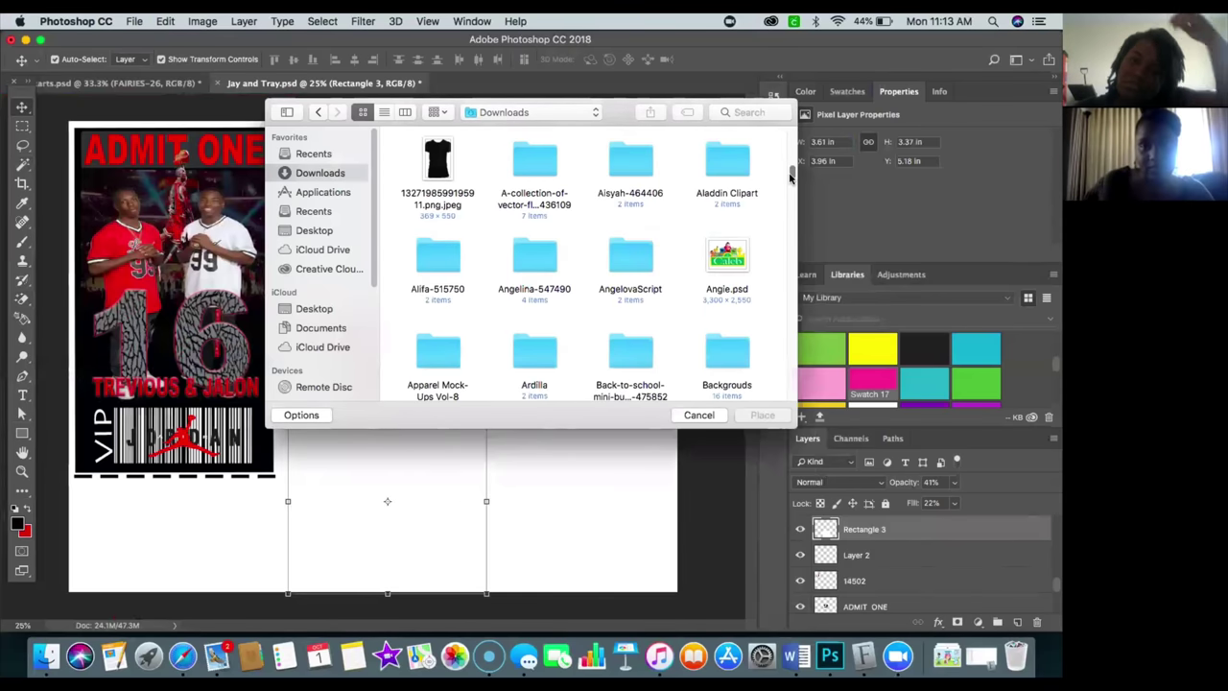
pyautogui.scroll(-15, 791, 177)
pyautogui.scroll(-12, 607, 288)
pyautogui.scroll(-12, 615, 288)
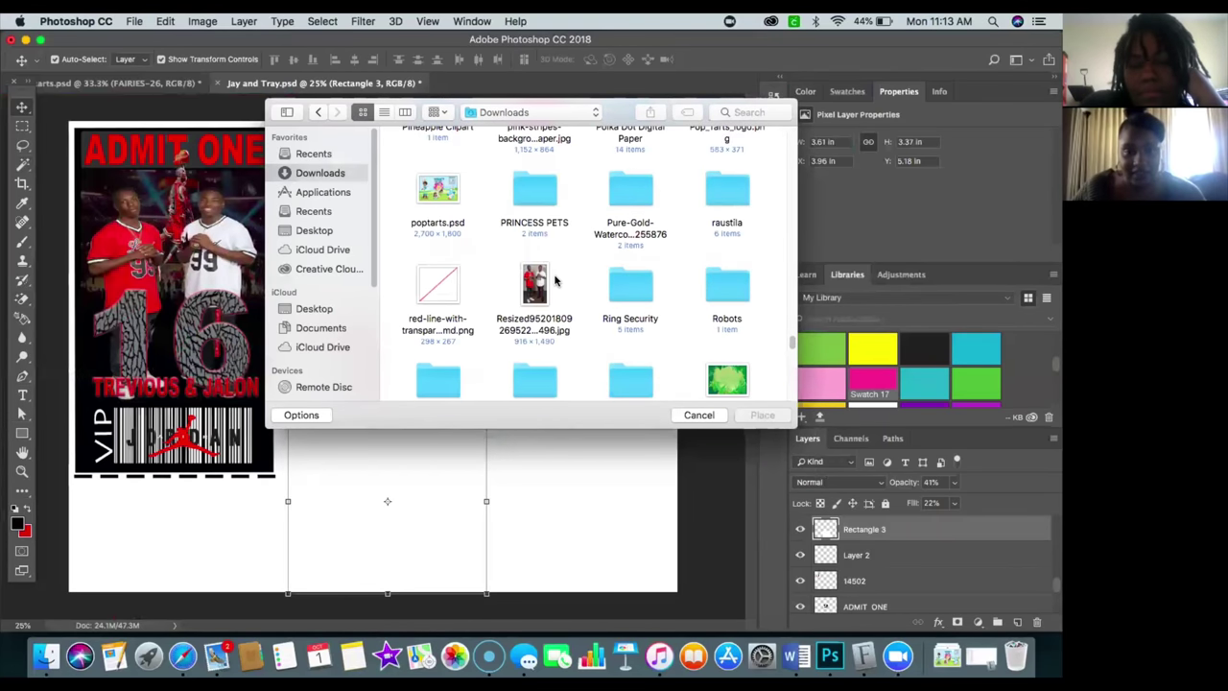
pyautogui.click(542, 284)
pyautogui.click(760, 414)
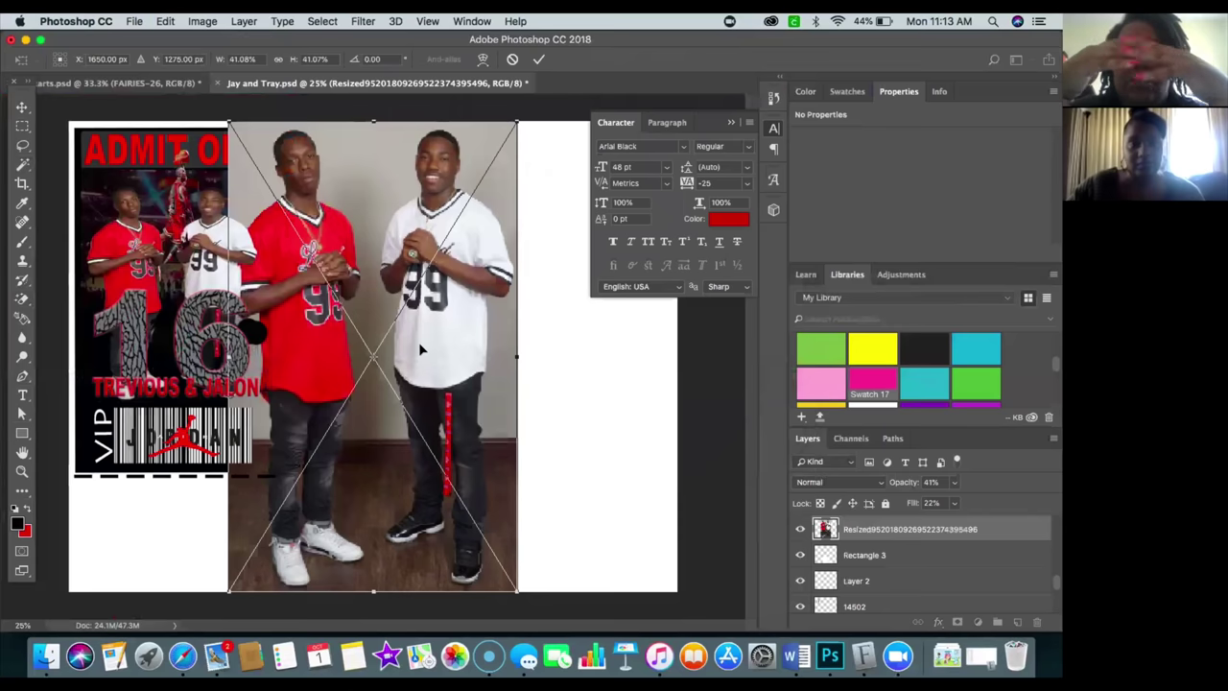
pyautogui.press('Return')
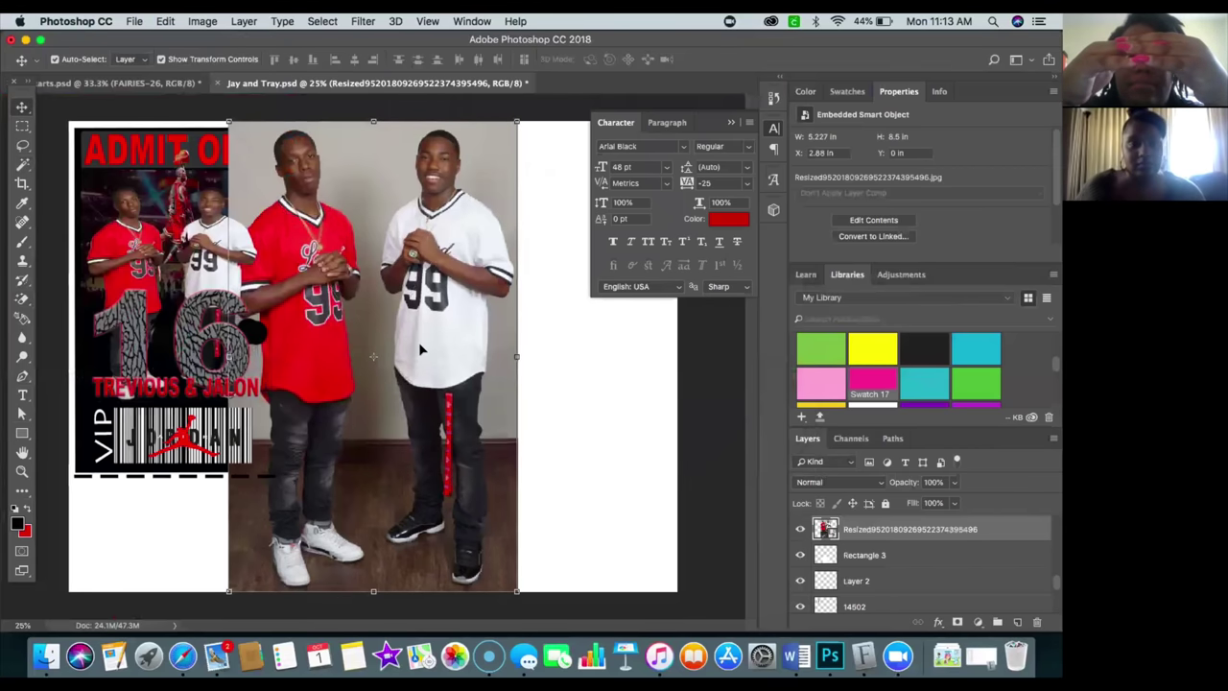
pyautogui.moveTo(419, 350); pyautogui.dragTo(461, 354)
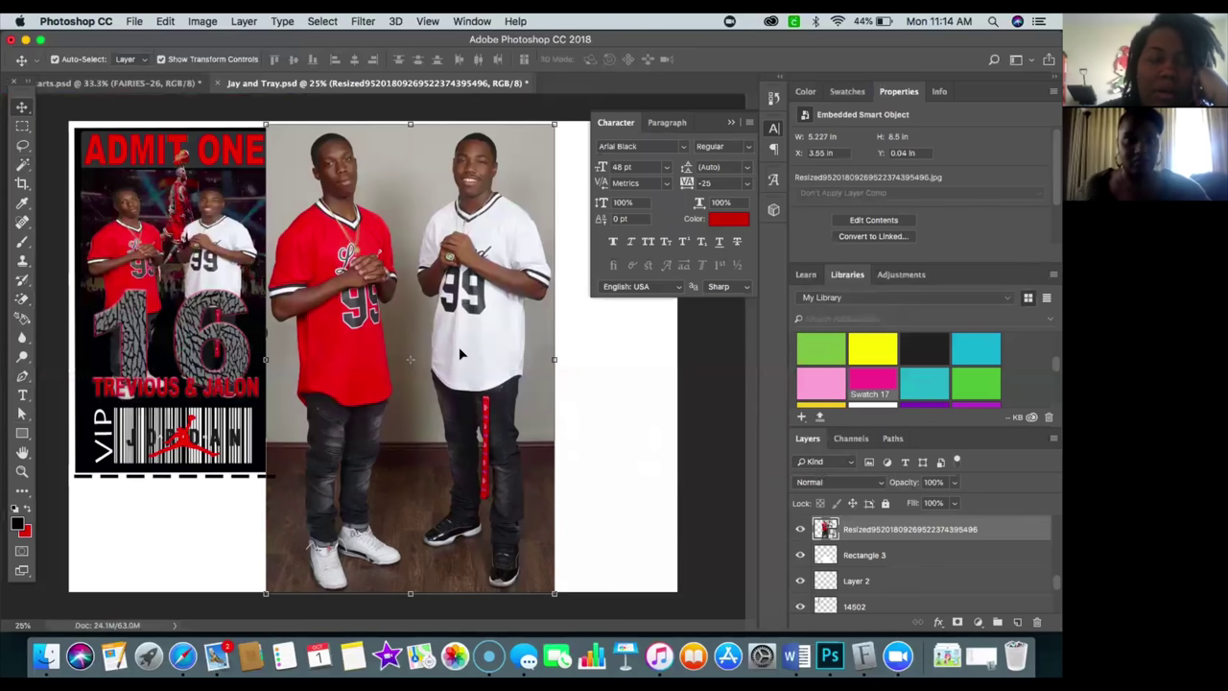
# - Activate the Magic Wand tool and look for the Select Subject command for the placed photo
pyautogui.click(21, 165)
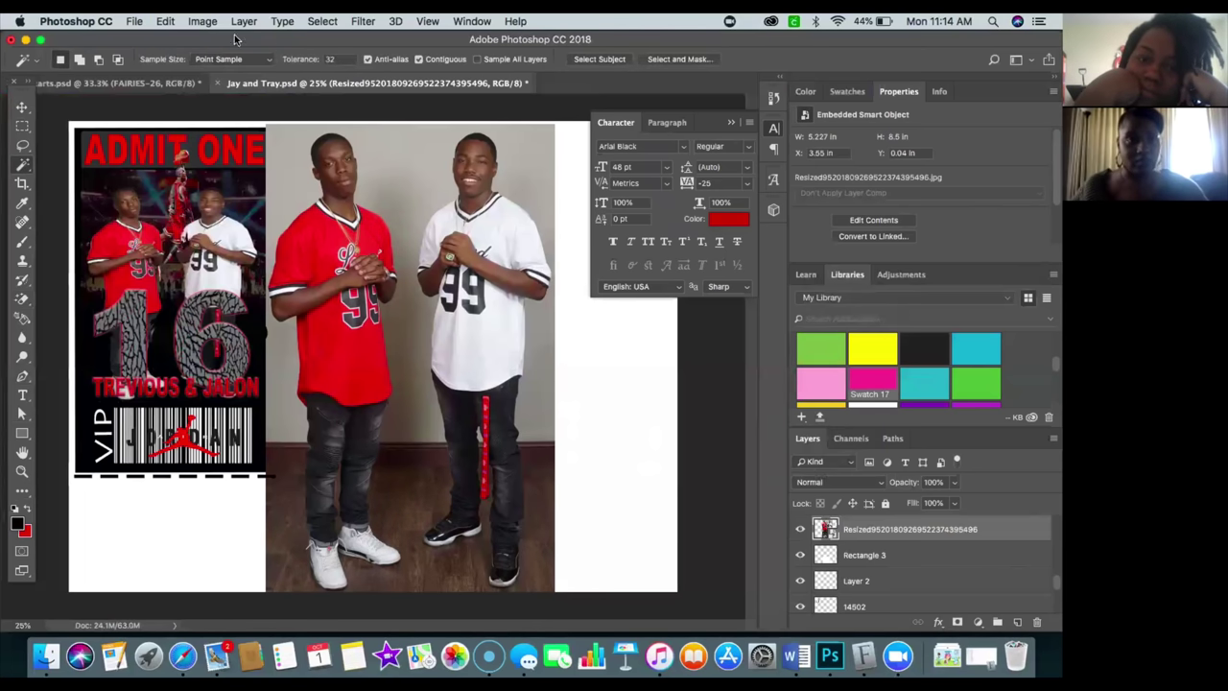
pyautogui.click(317, 21)
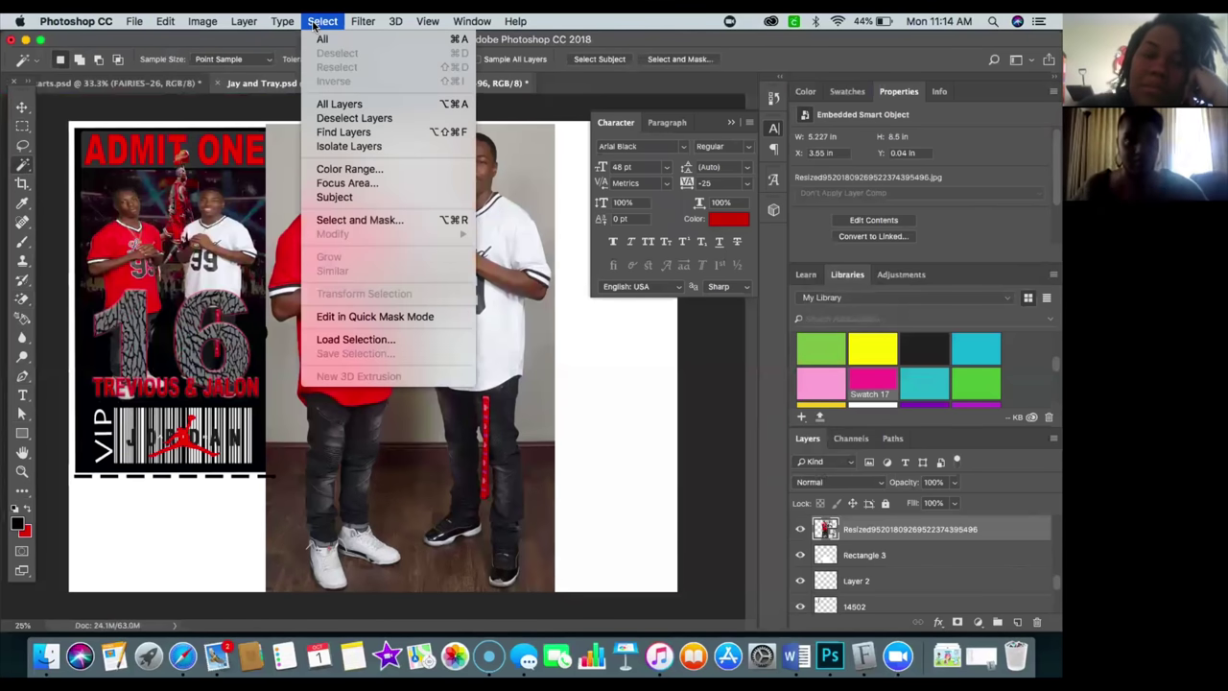
pyautogui.click(282, 21)
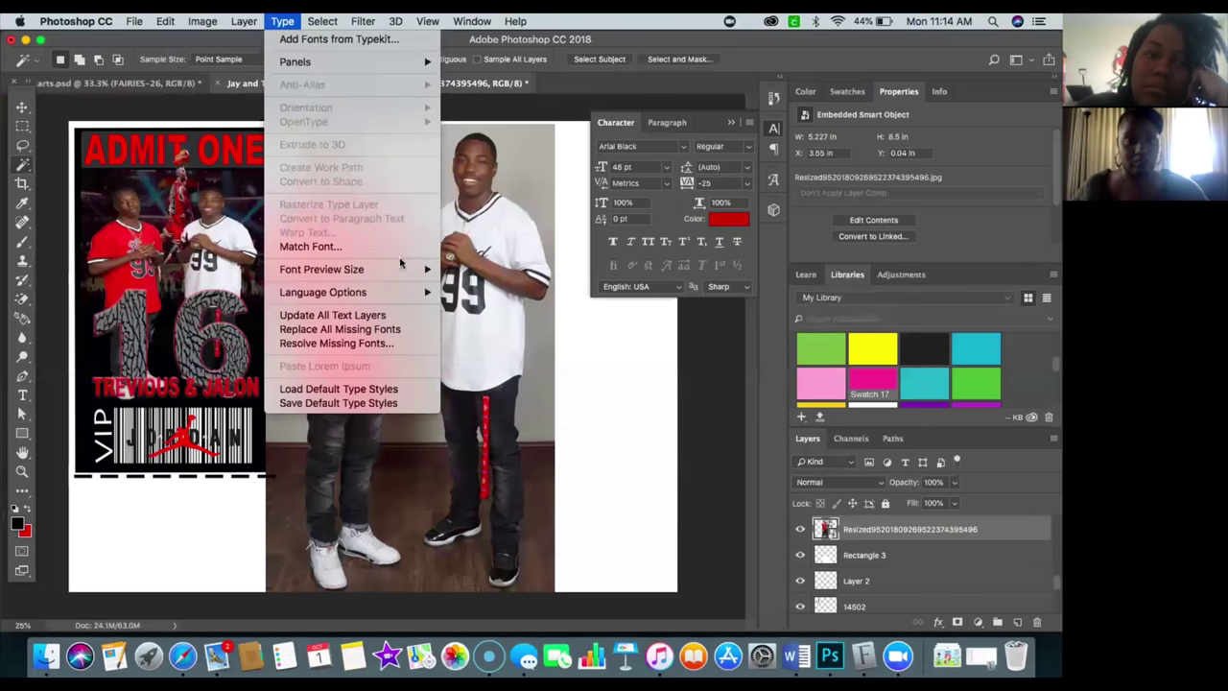
pyautogui.click(632, 408)
pyautogui.click(320, 21)
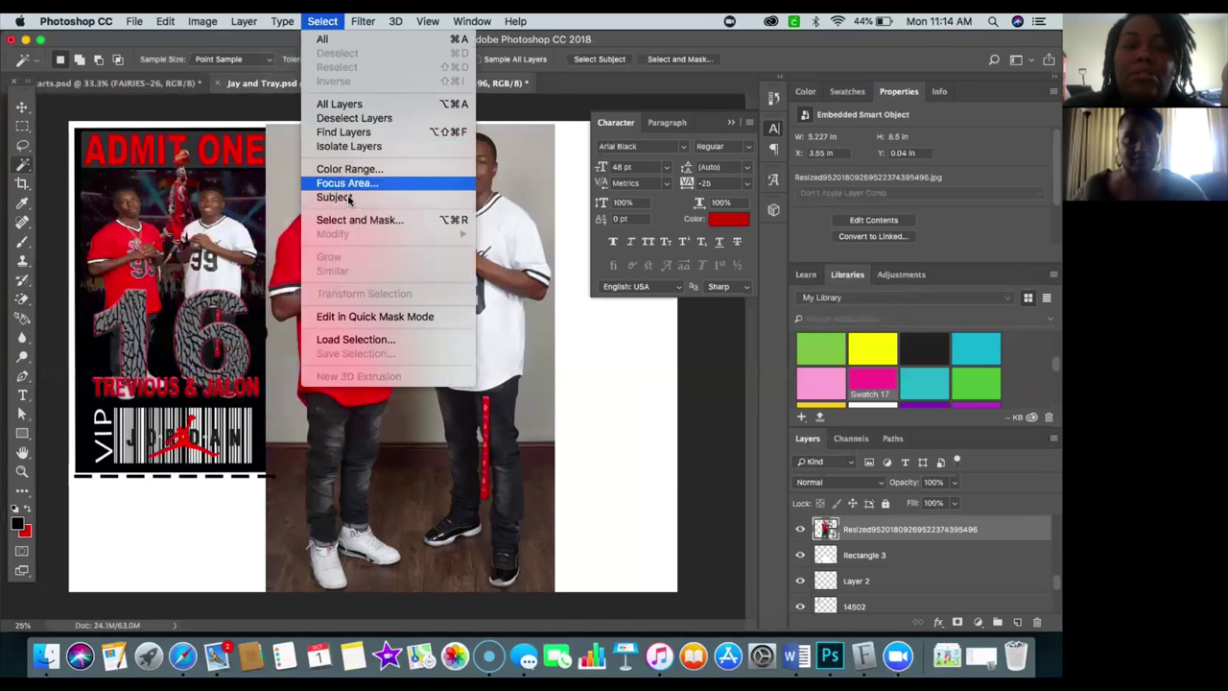
pyautogui.click(259, 105)
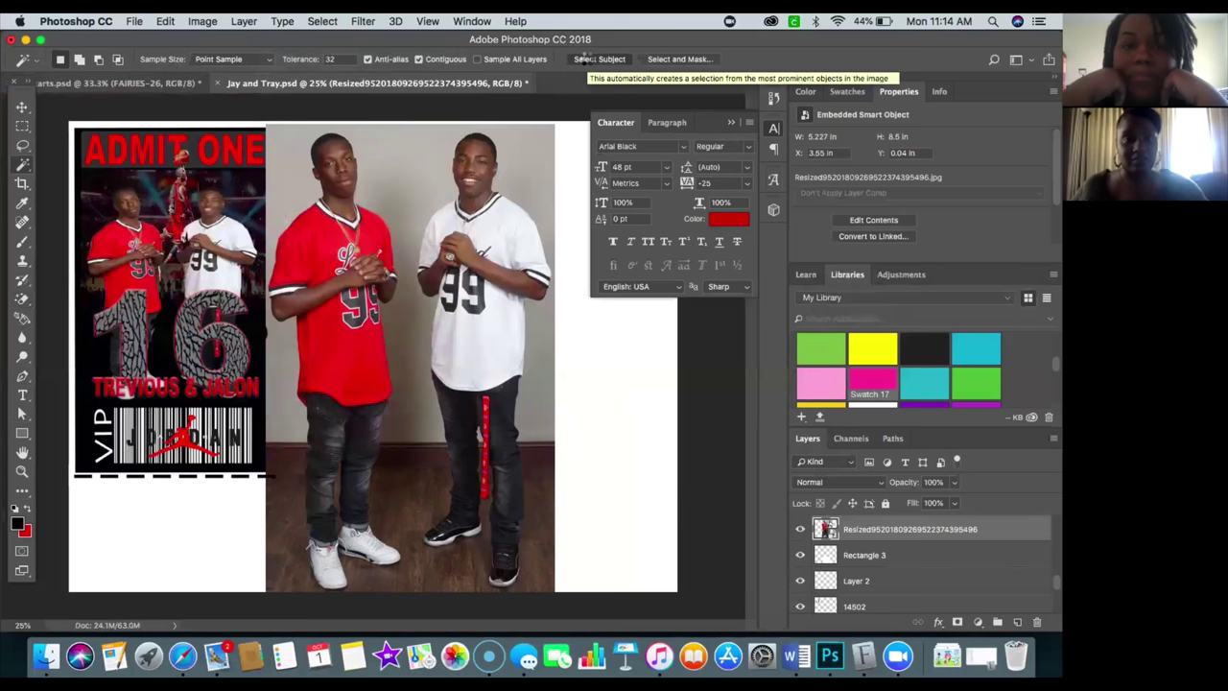
# - Select both people in the placed photo automatically with Select Subject
pyautogui.click(584, 59)
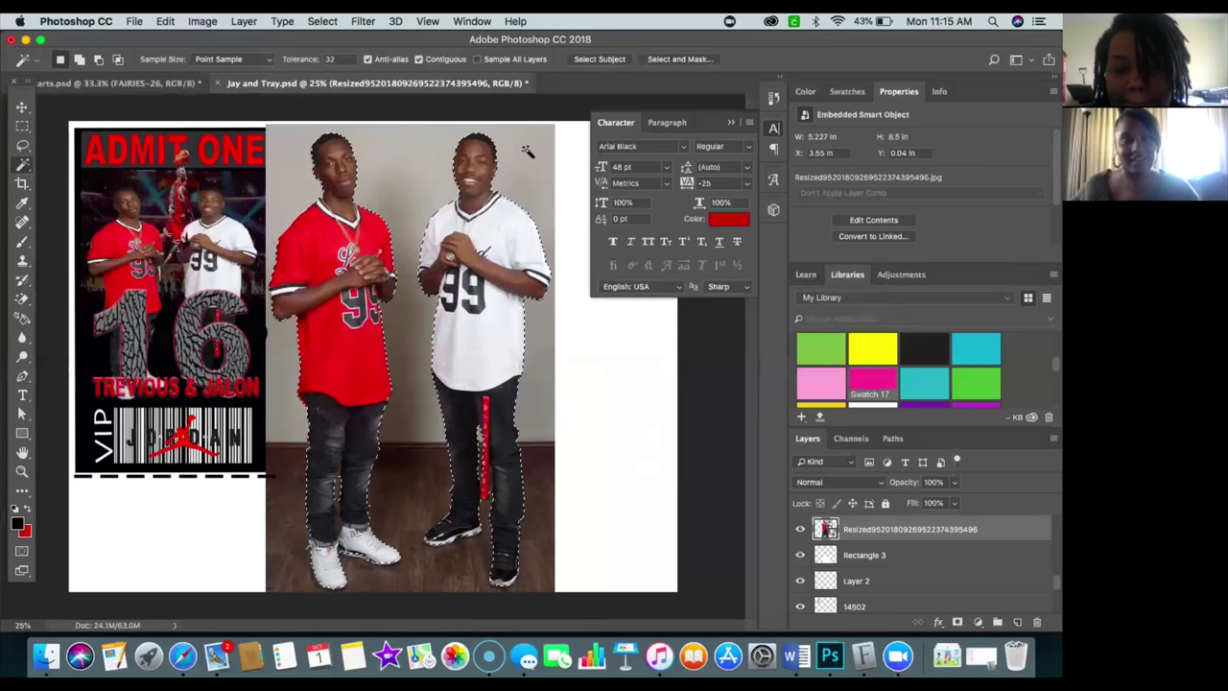
pyautogui.rightClick(526, 148)
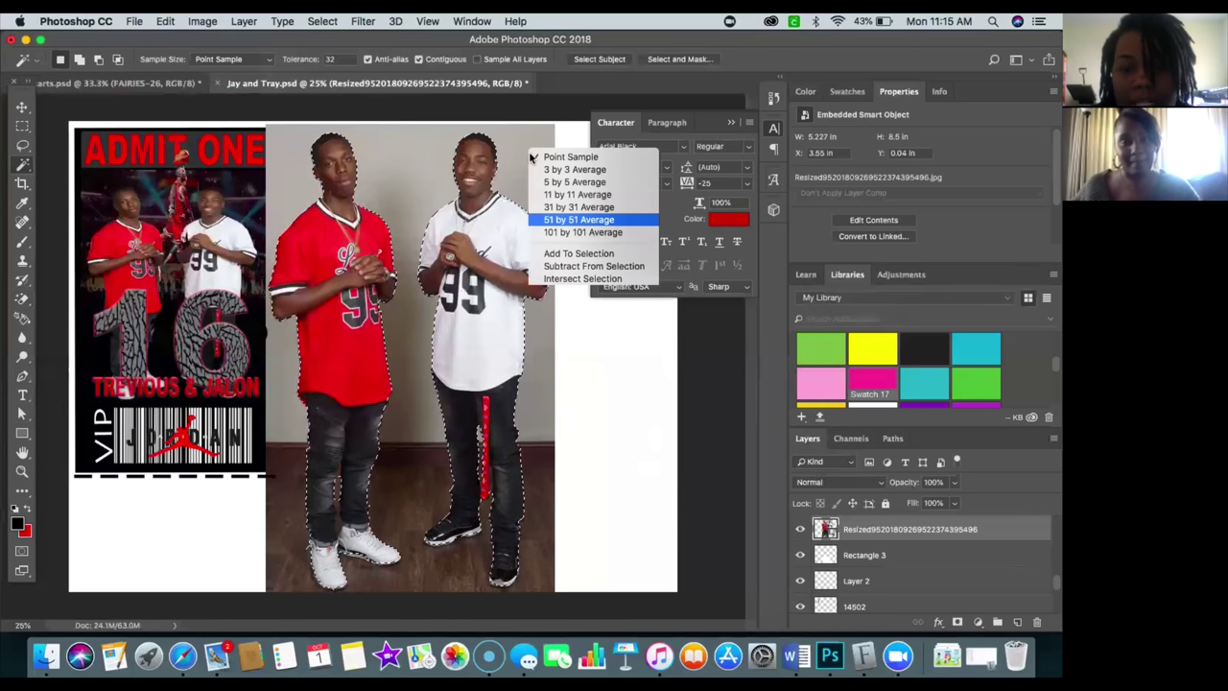
pyautogui.click(471, 231)
# - Copy the selected people to a new layer and move the cut-out over the ticket, to about X -0.04 in, Y 0.76 in
pyautogui.rightClick(471, 231)
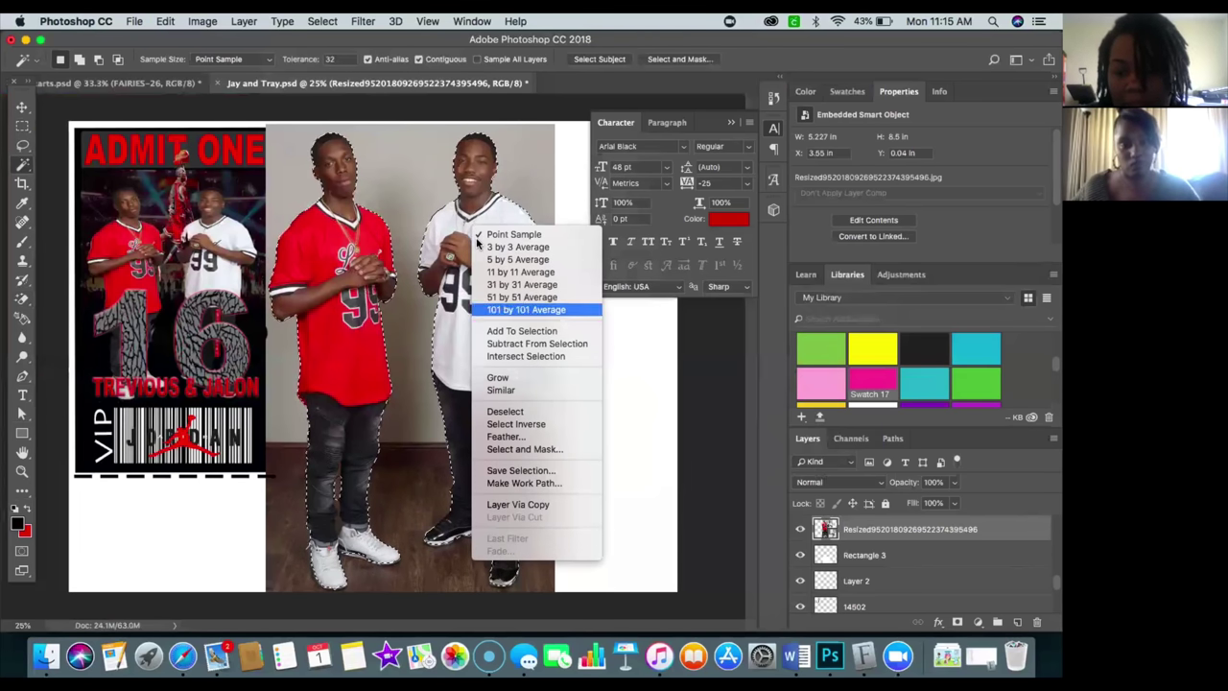
pyautogui.click(506, 506)
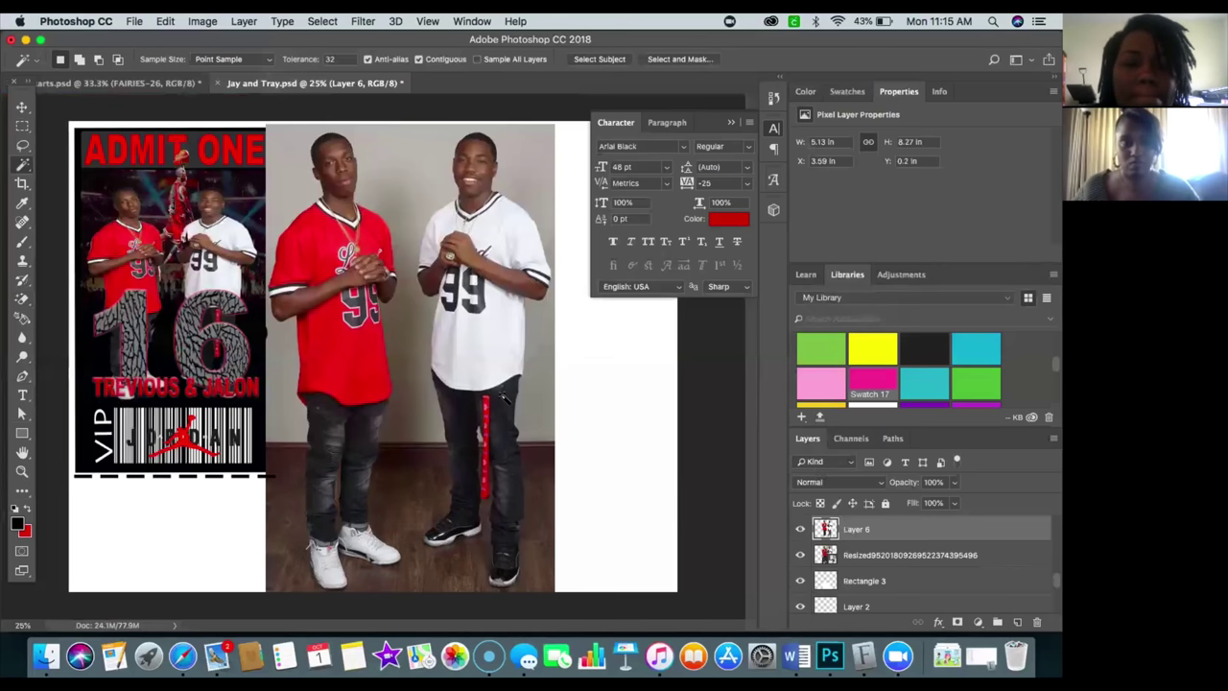
pyautogui.click(22, 107)
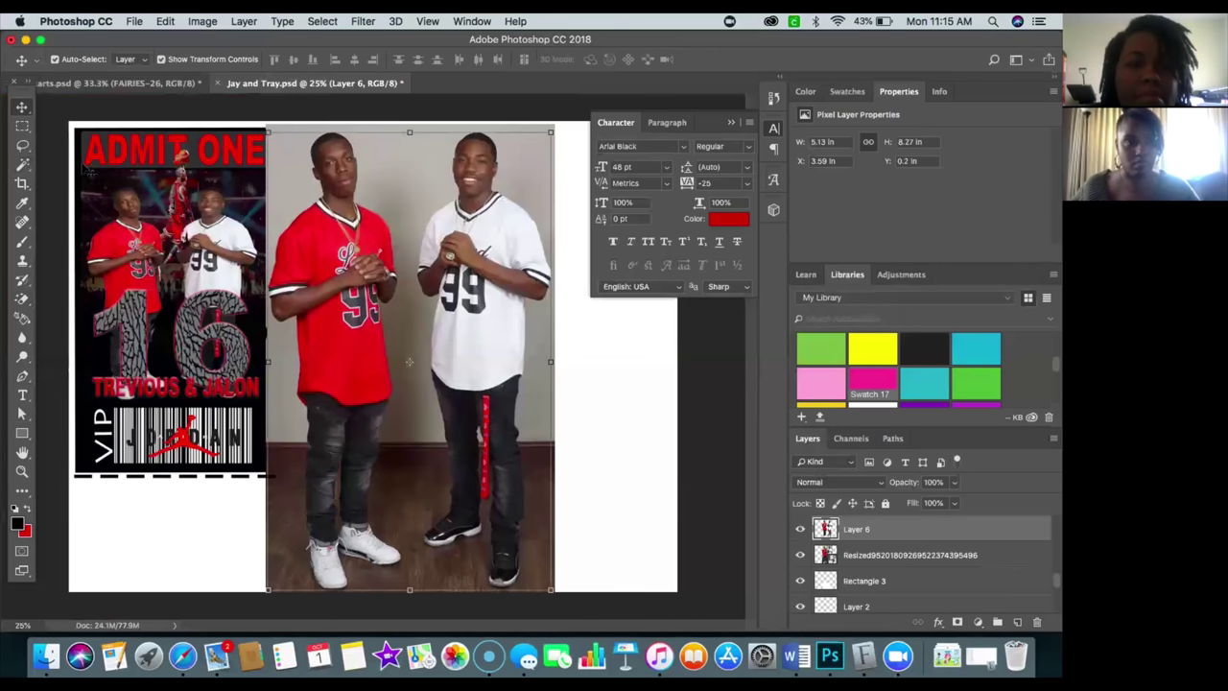
pyautogui.moveTo(345, 302); pyautogui.dragTo(135, 338)
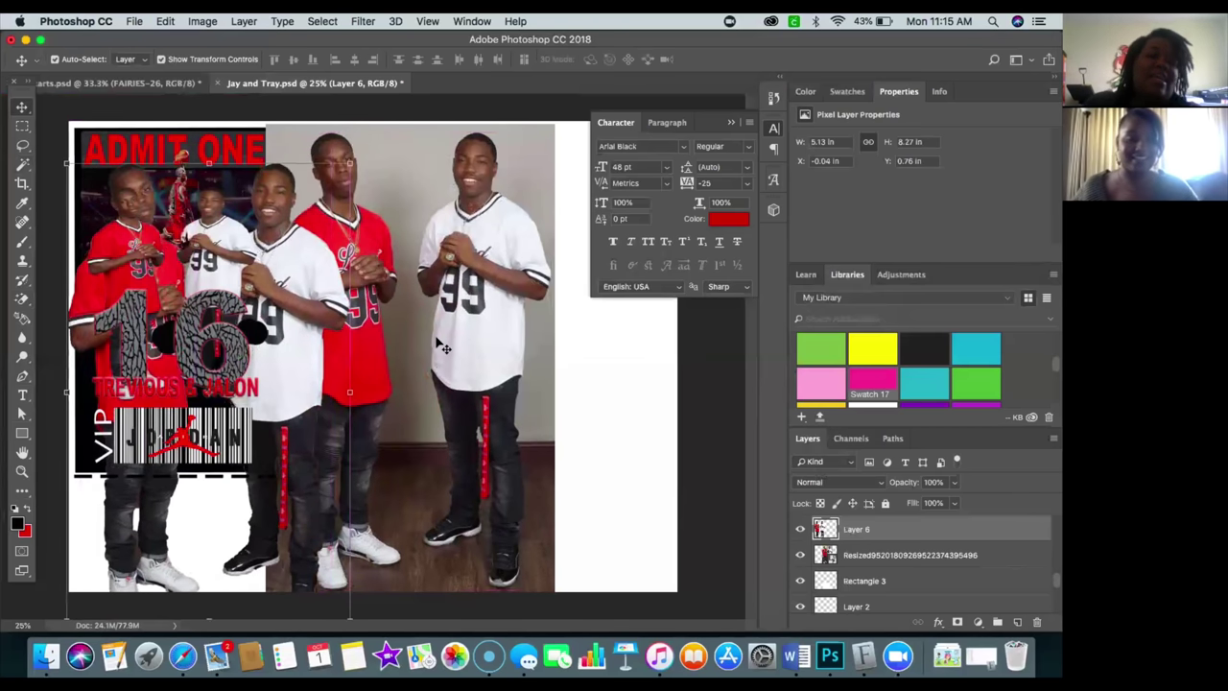
# - Delete the original placed photo and move the cut-out people beside the ticket, to about X 3.84 in, Y 0.12 in
pyautogui.moveTo(451, 344); pyautogui.dragTo(536, 341)
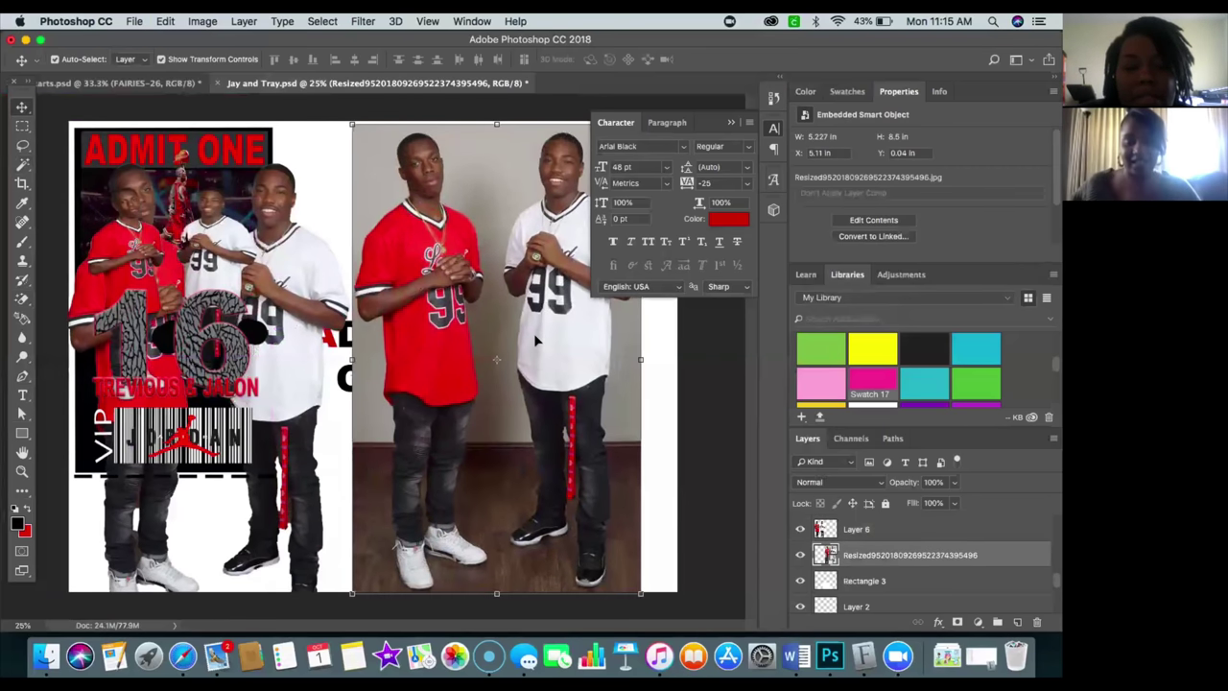
pyautogui.press('Delete')
pyautogui.moveTo(320, 284); pyautogui.dragTo(518, 269)
pyautogui.moveTo(500, 318); pyautogui.dragTo(506, 297)
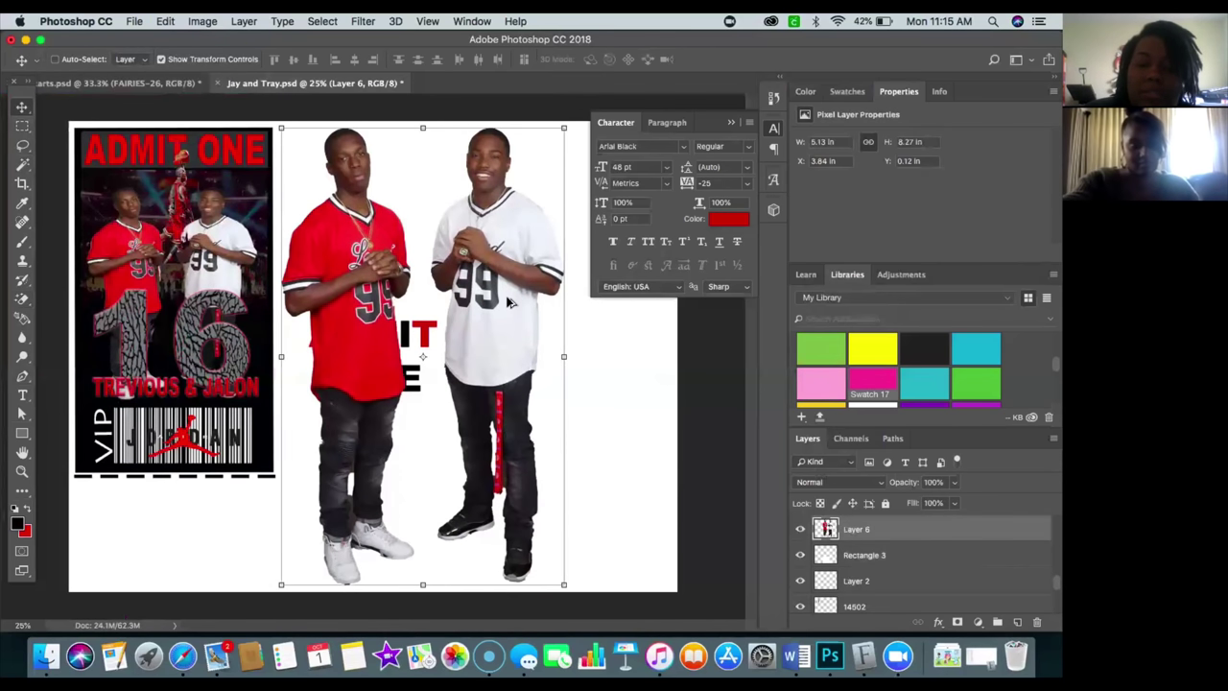
# - Undo the layer moves, the photo deletion and the layer copy, back to the active selection around both people
pyautogui.press('super+z')
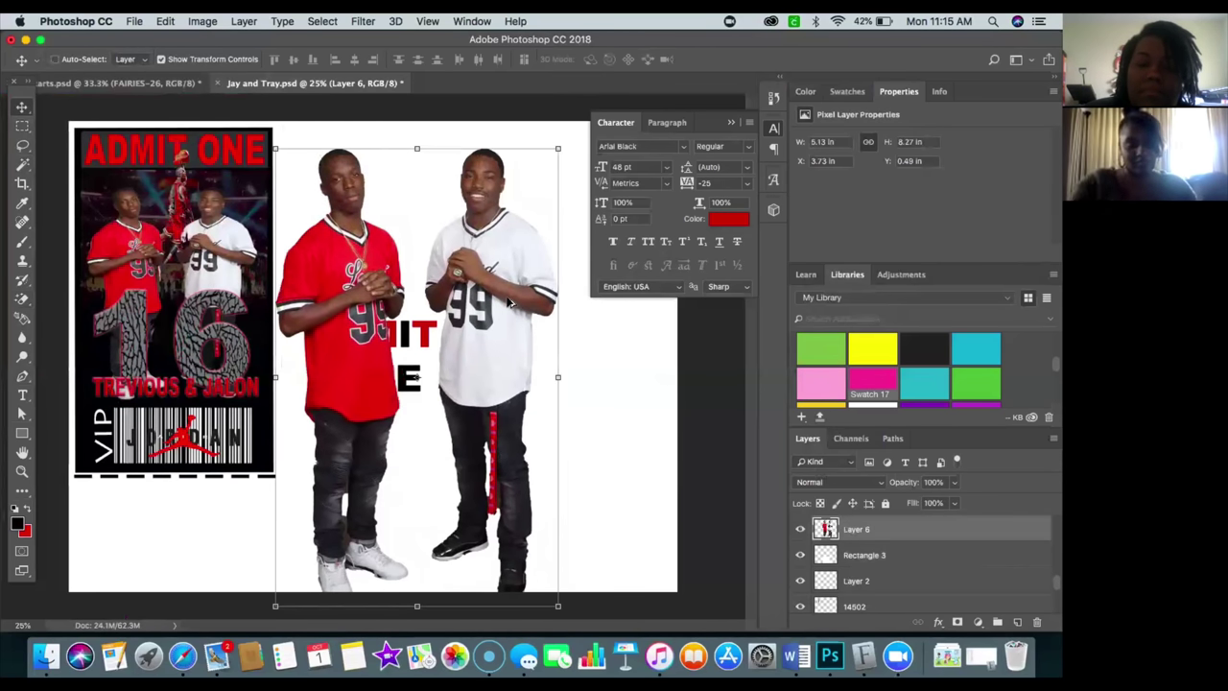
pyautogui.press('alt+super+a')
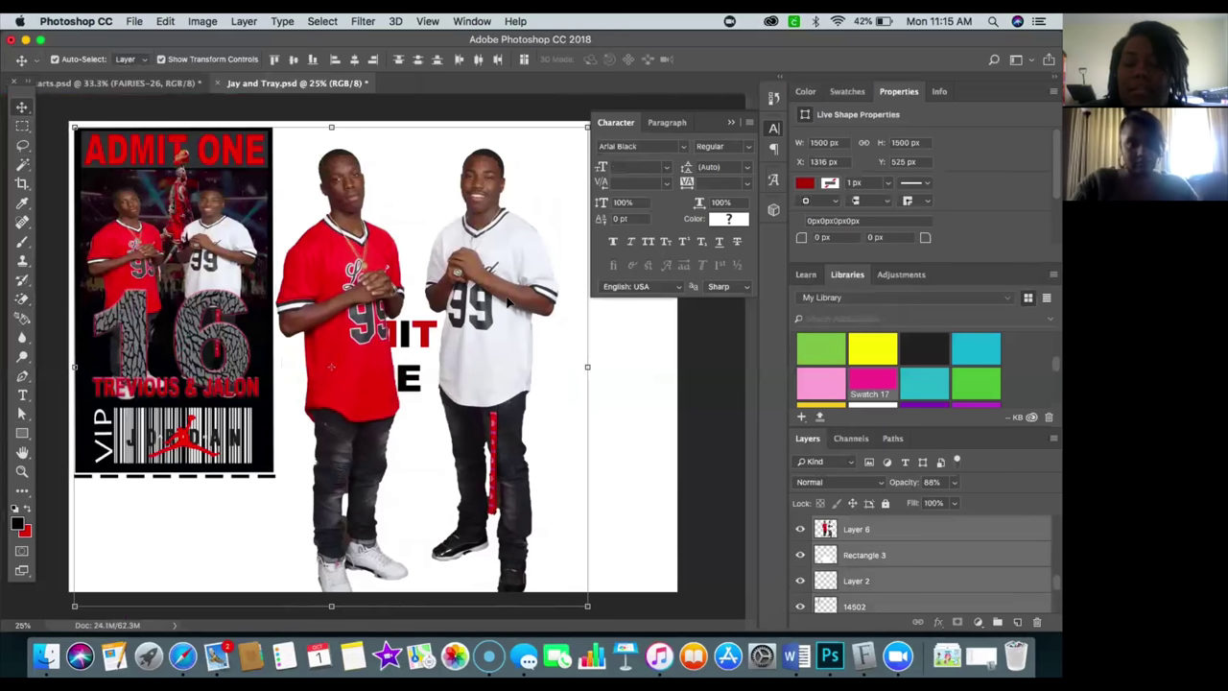
pyautogui.click(660, 364)
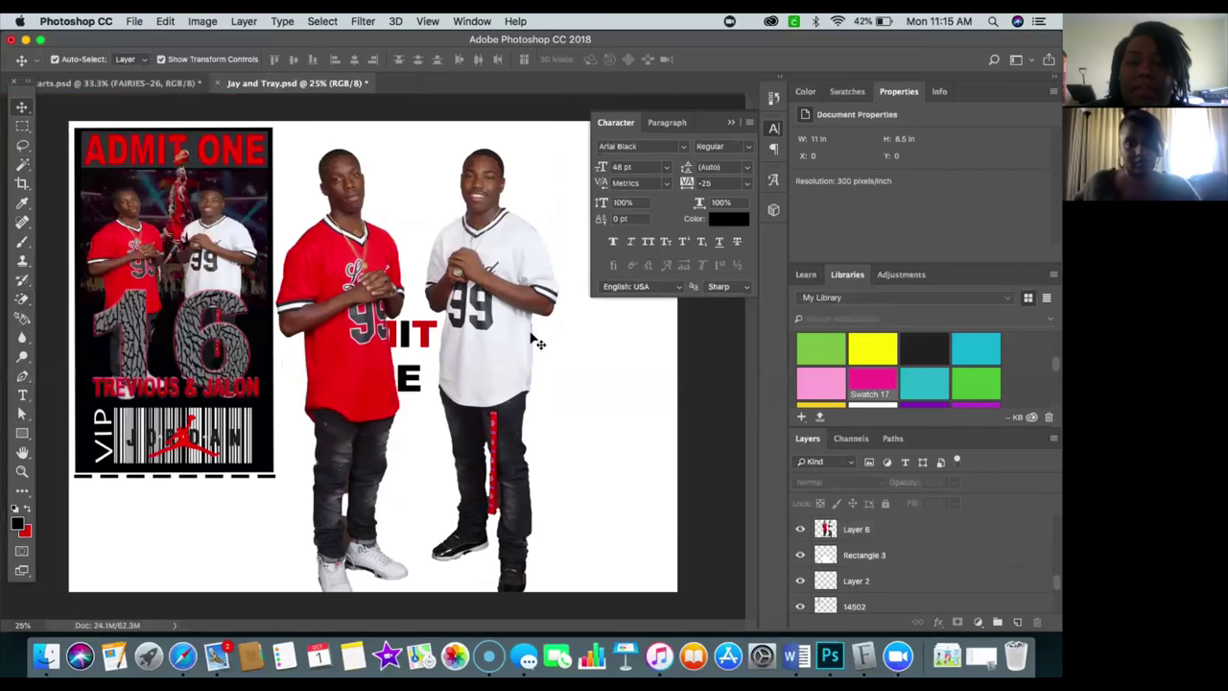
pyautogui.click(382, 261)
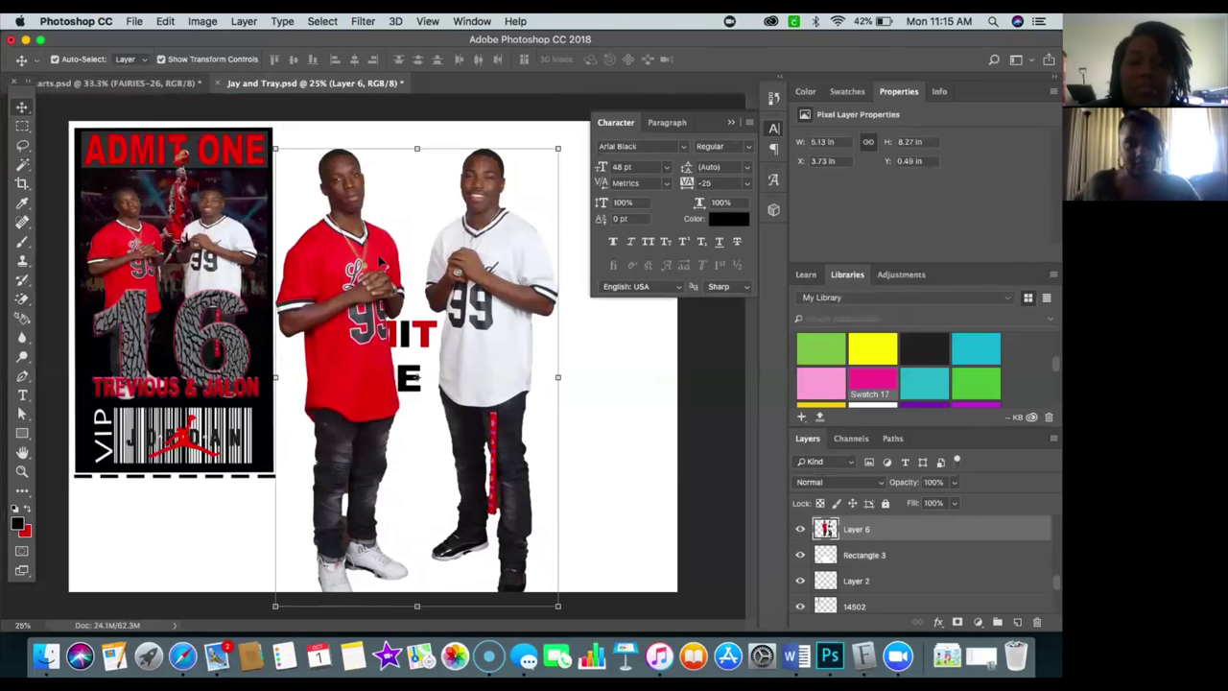
pyautogui.press('super+z')
pyautogui.press('super+v')
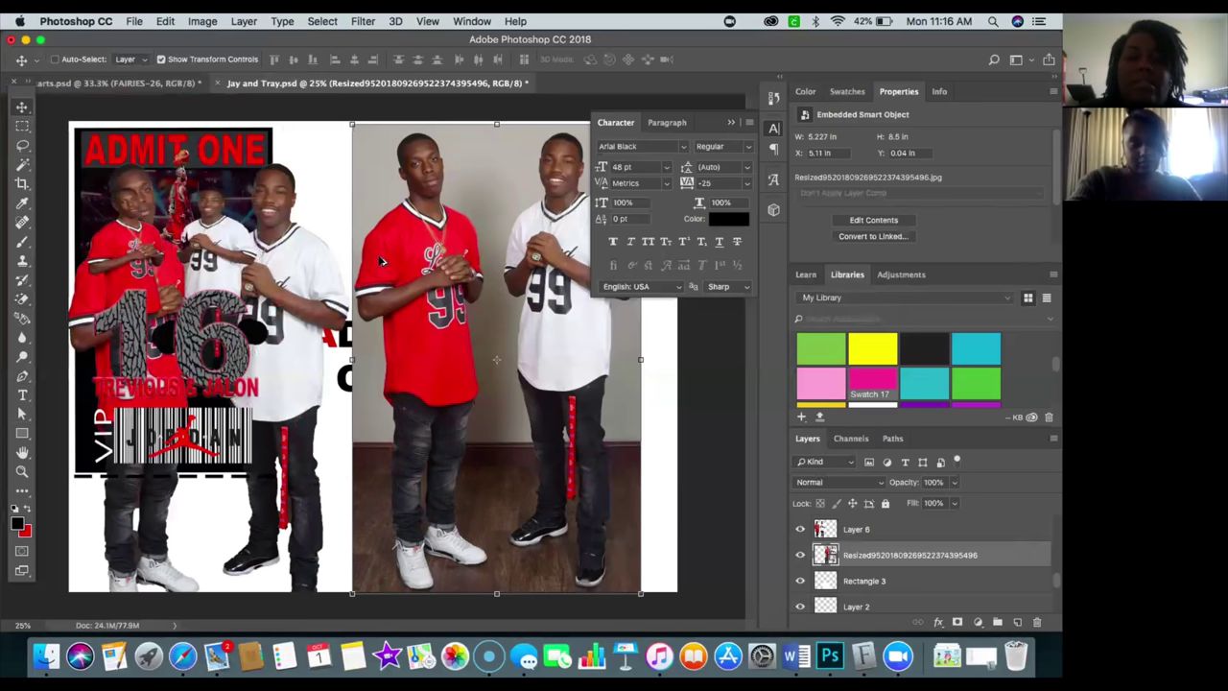
pyautogui.press('super+z')
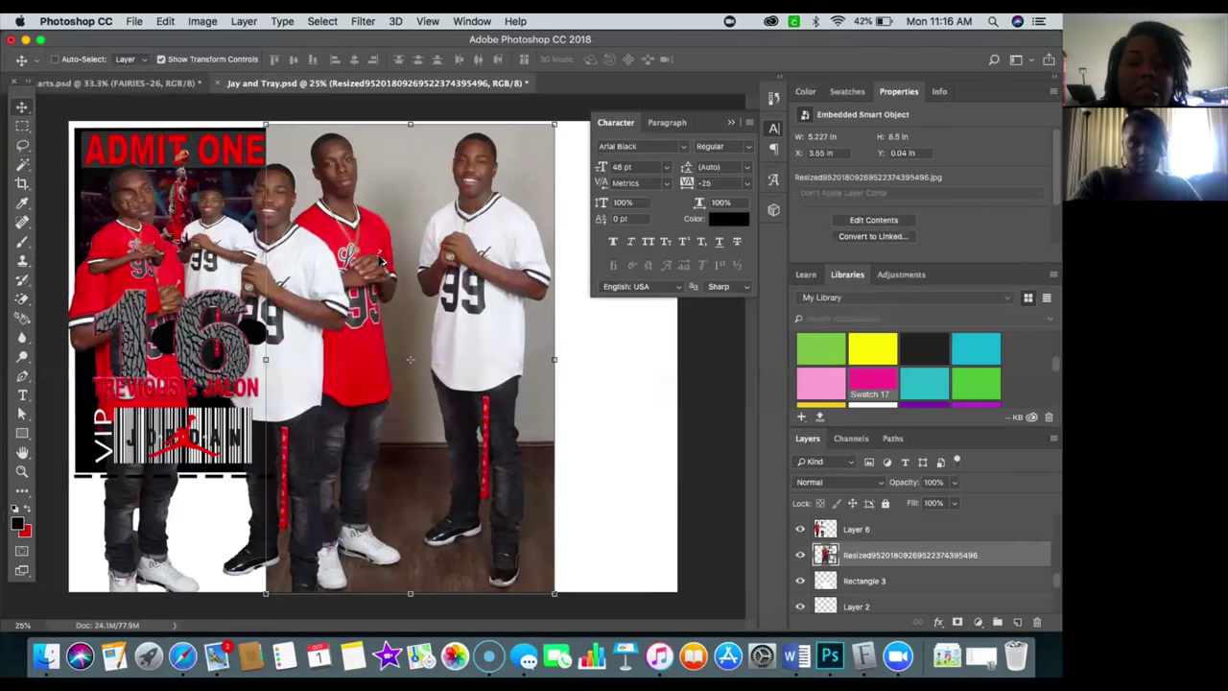
pyautogui.press('super+z')
pyautogui.press('super+z')
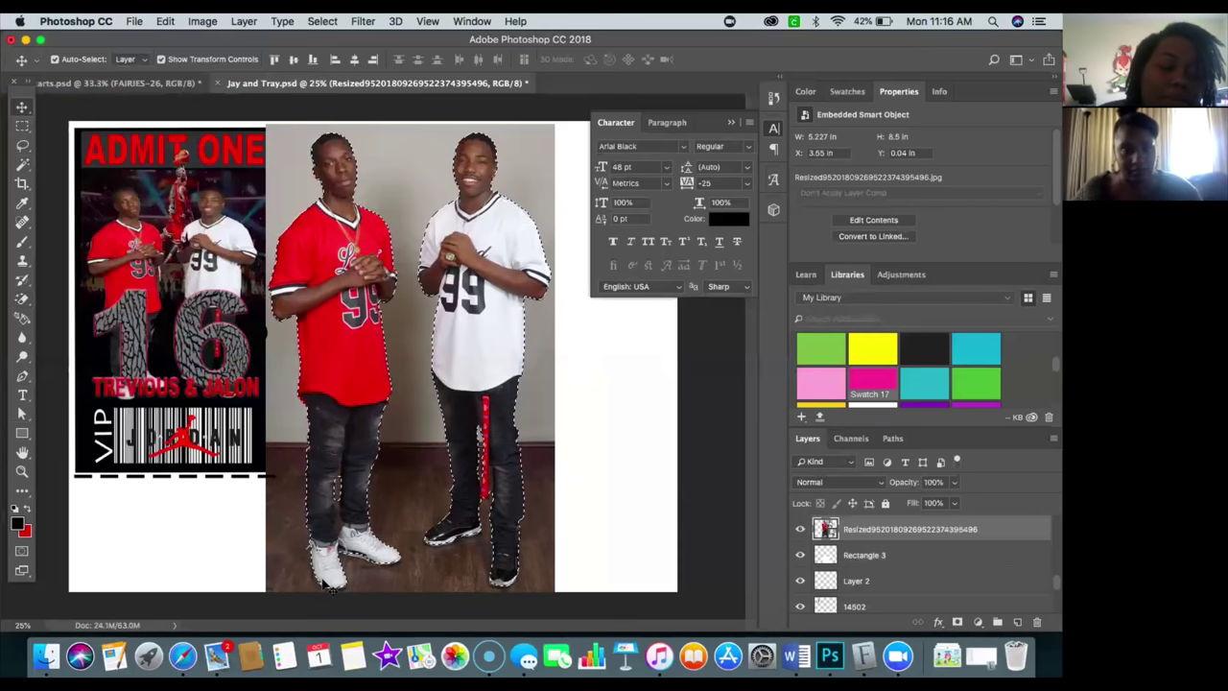
# - Magnify the document to 100% at the jeans of the person in red and activate the Quick Selection tool
pyautogui.press('super+d')
pyautogui.write('100')
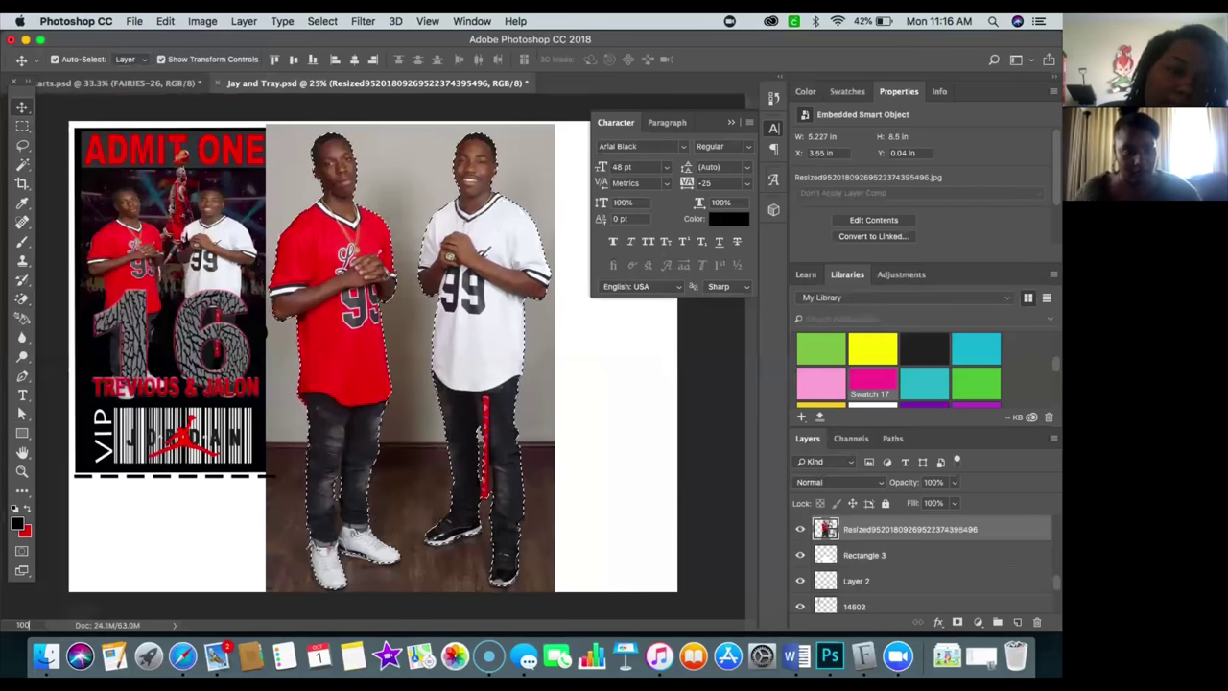
pyautogui.press('Return')
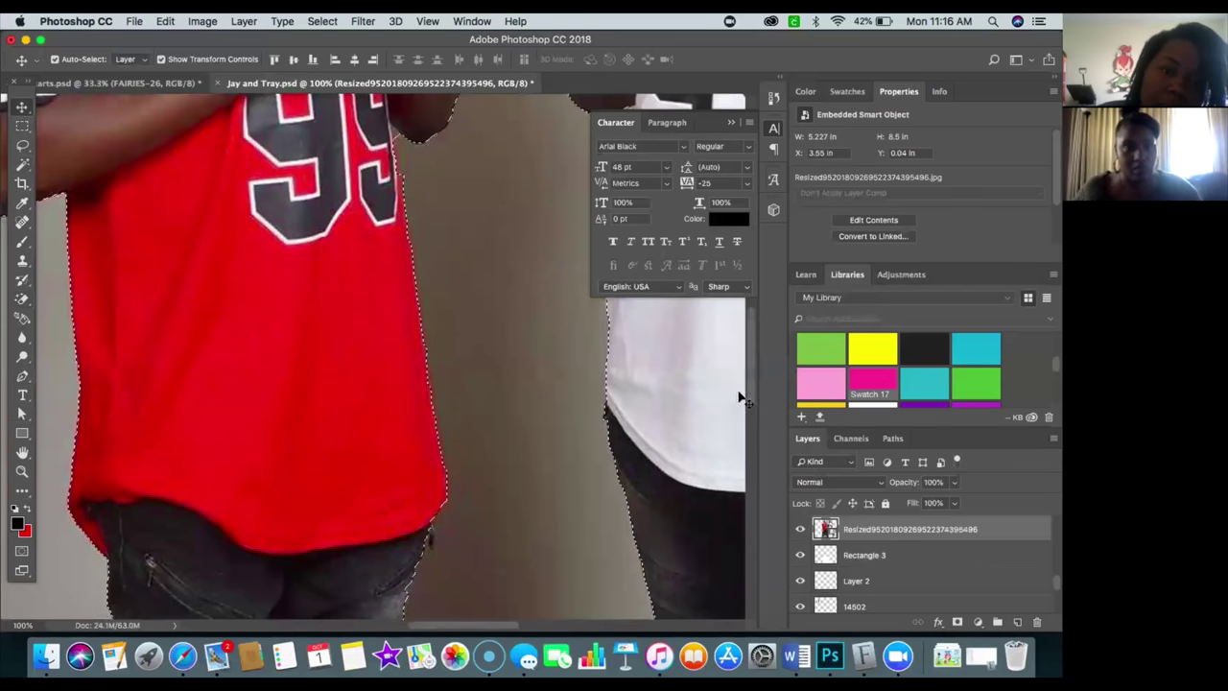
pyautogui.scroll(-5, 750, 381)
pyautogui.moveTo(751, 426); pyautogui.dragTo(752, 451)
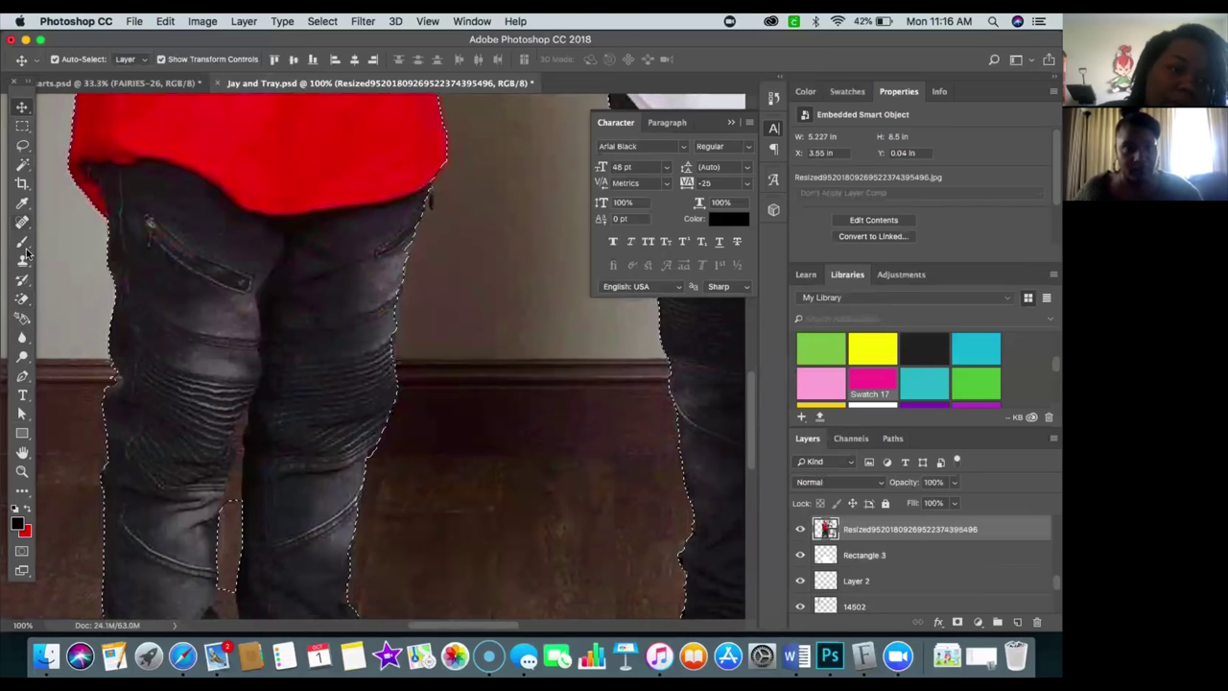
pyautogui.click(21, 165)
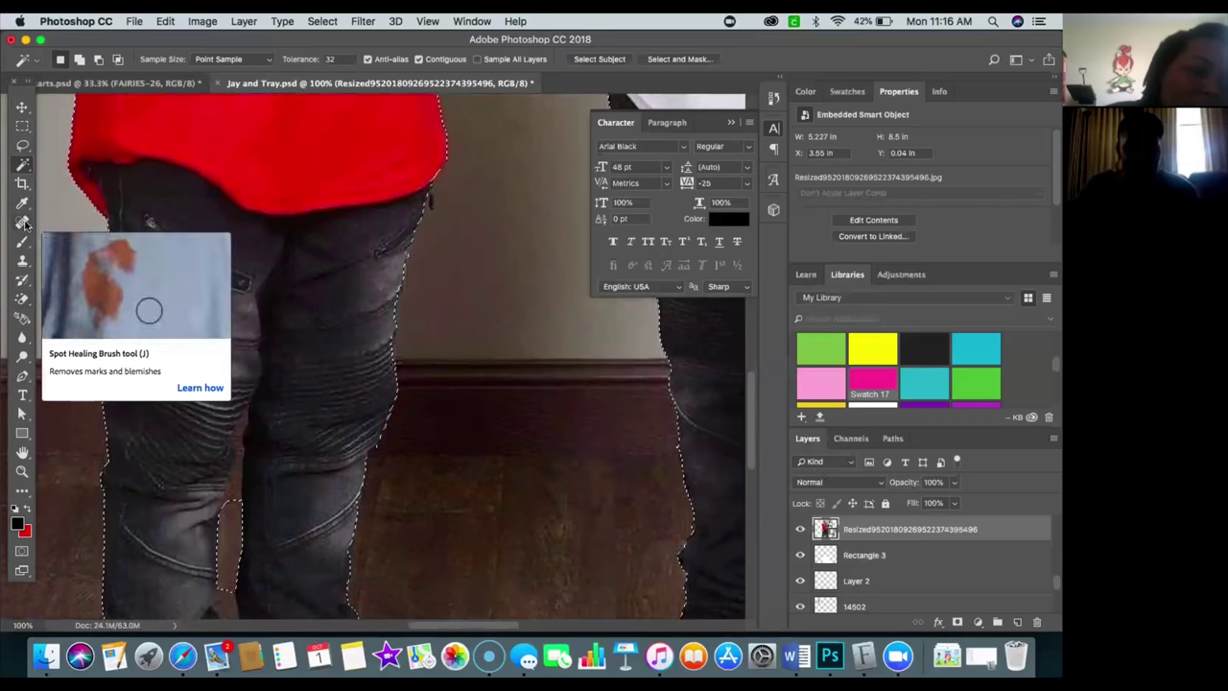
pyautogui.click(24, 168)
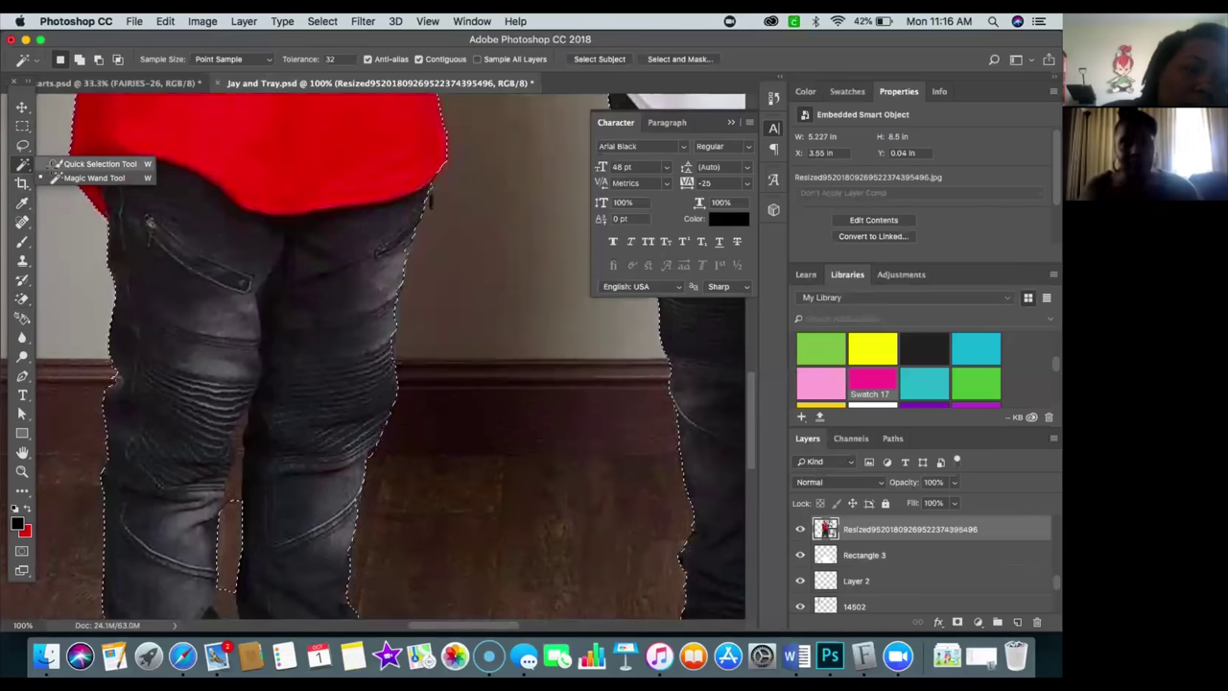
pyautogui.click(58, 165)
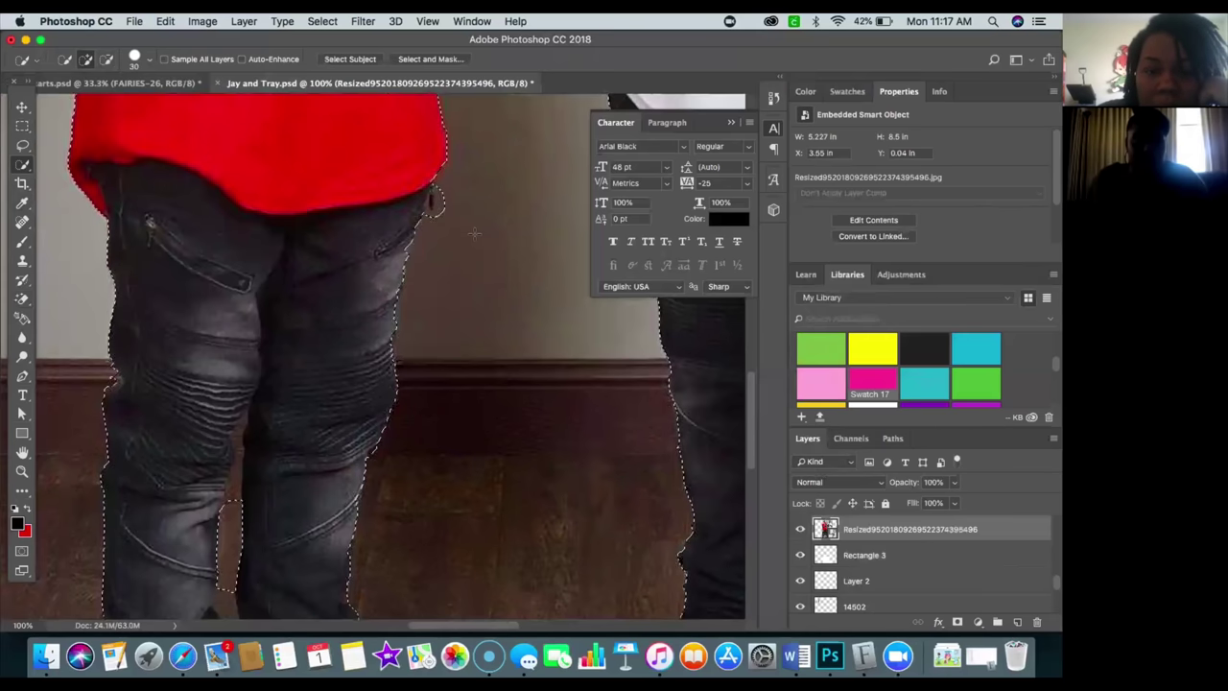
# - Refine the selection edge beside the jeans pocket by adding and subtracting, setting the brush to 10 px with 18% roundness
pyautogui.click(112, 61)
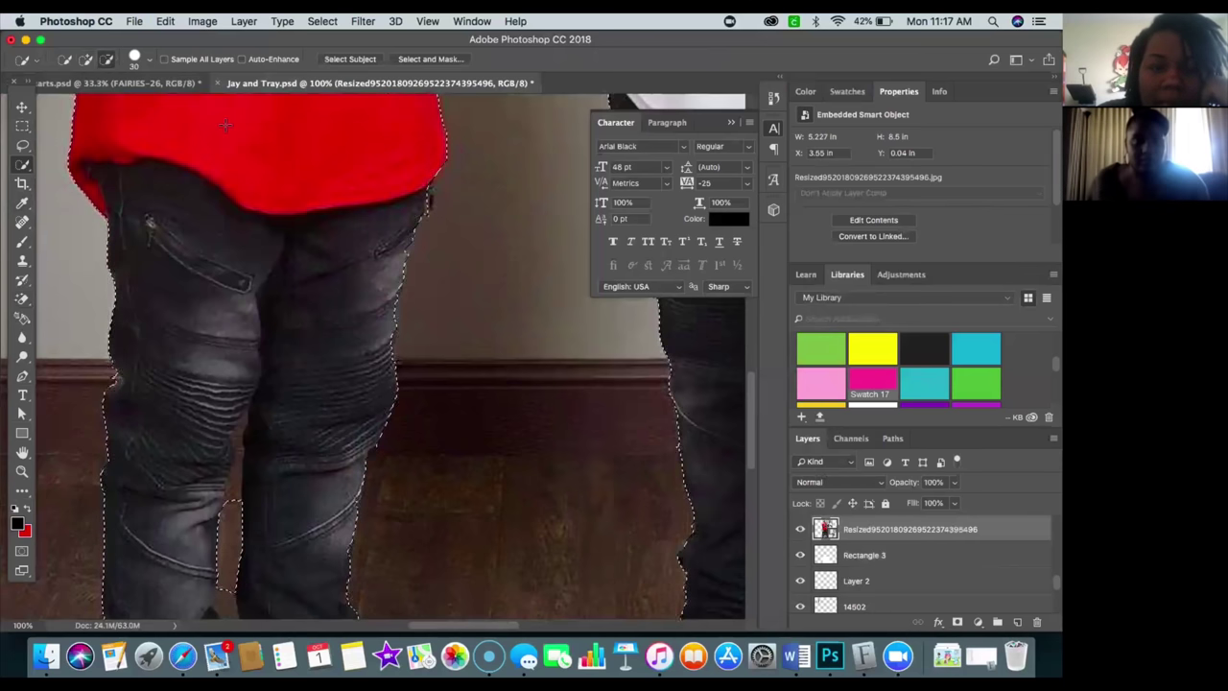
pyautogui.click(87, 60)
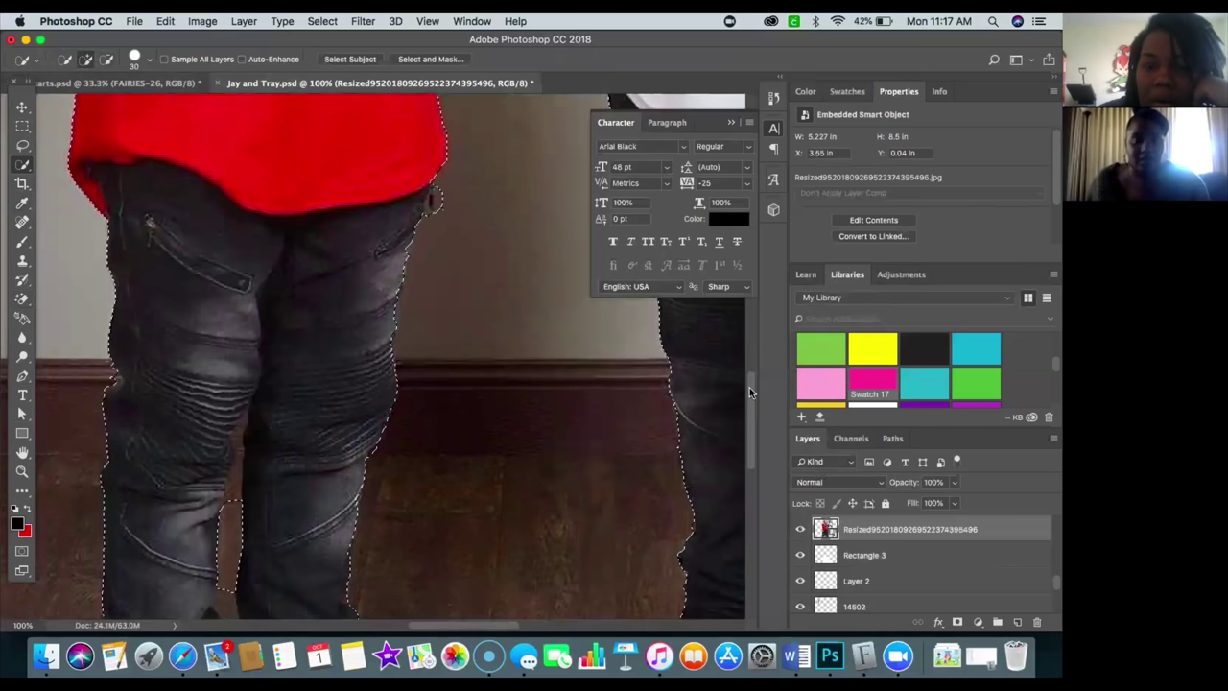
pyautogui.moveTo(750, 387); pyautogui.dragTo(747, 403)
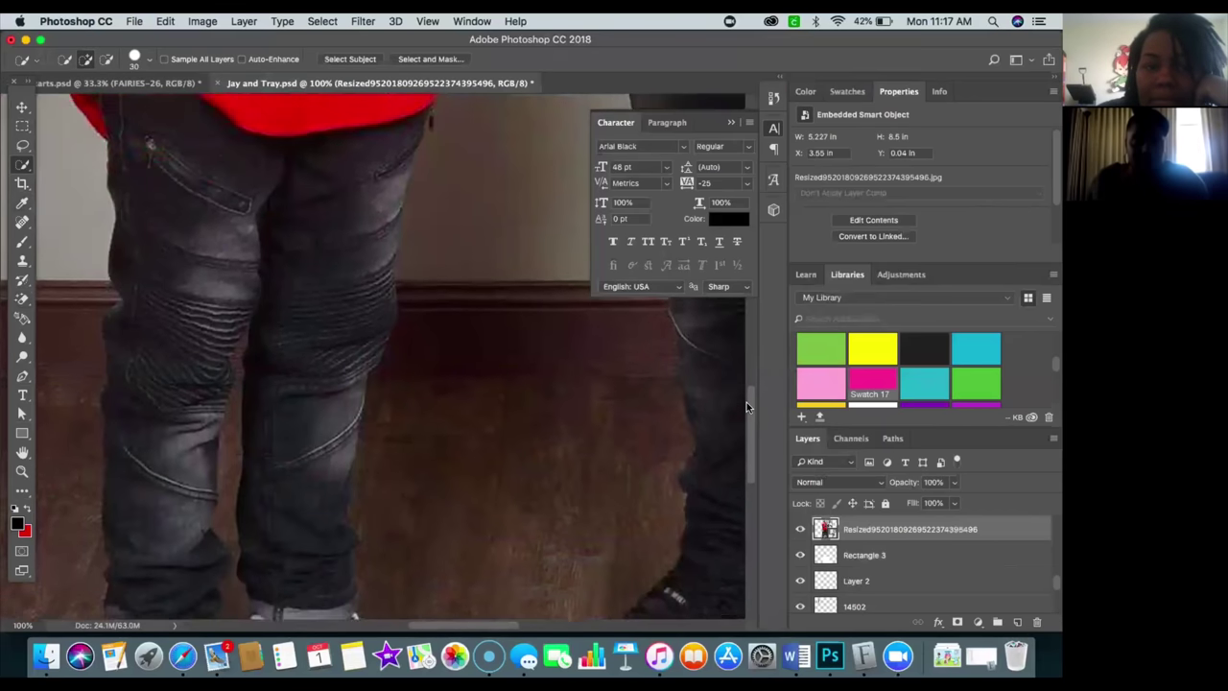
pyautogui.scroll(3, 747, 403)
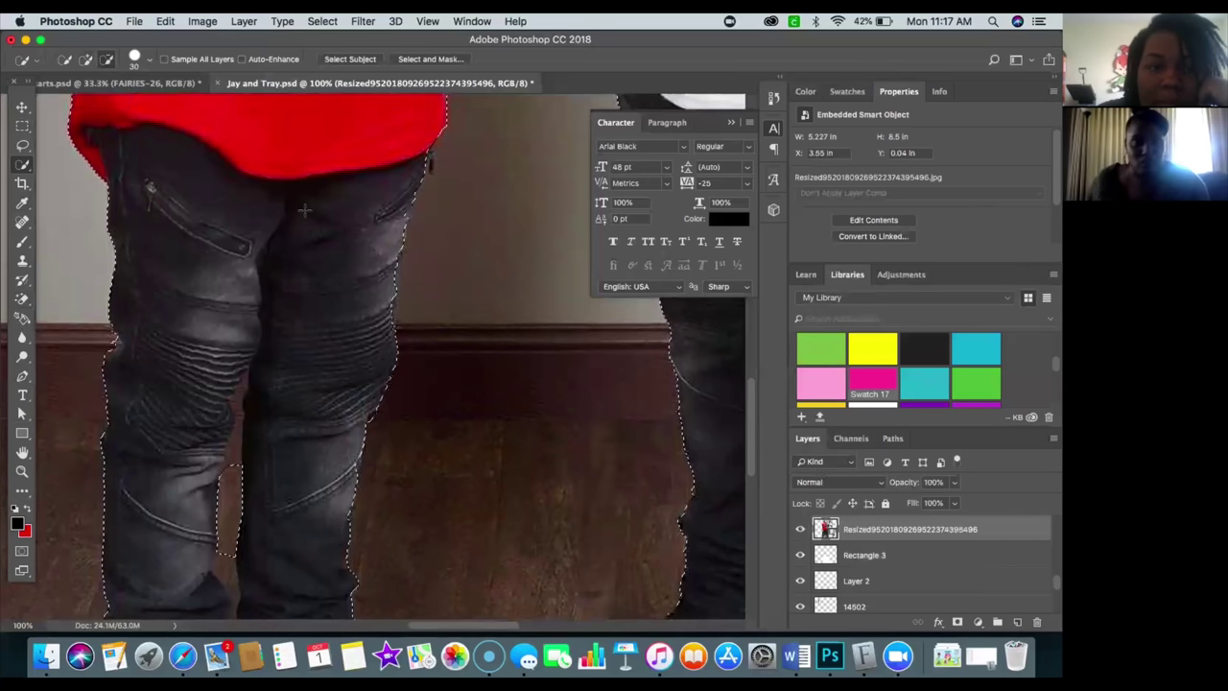
pyautogui.press('alt')
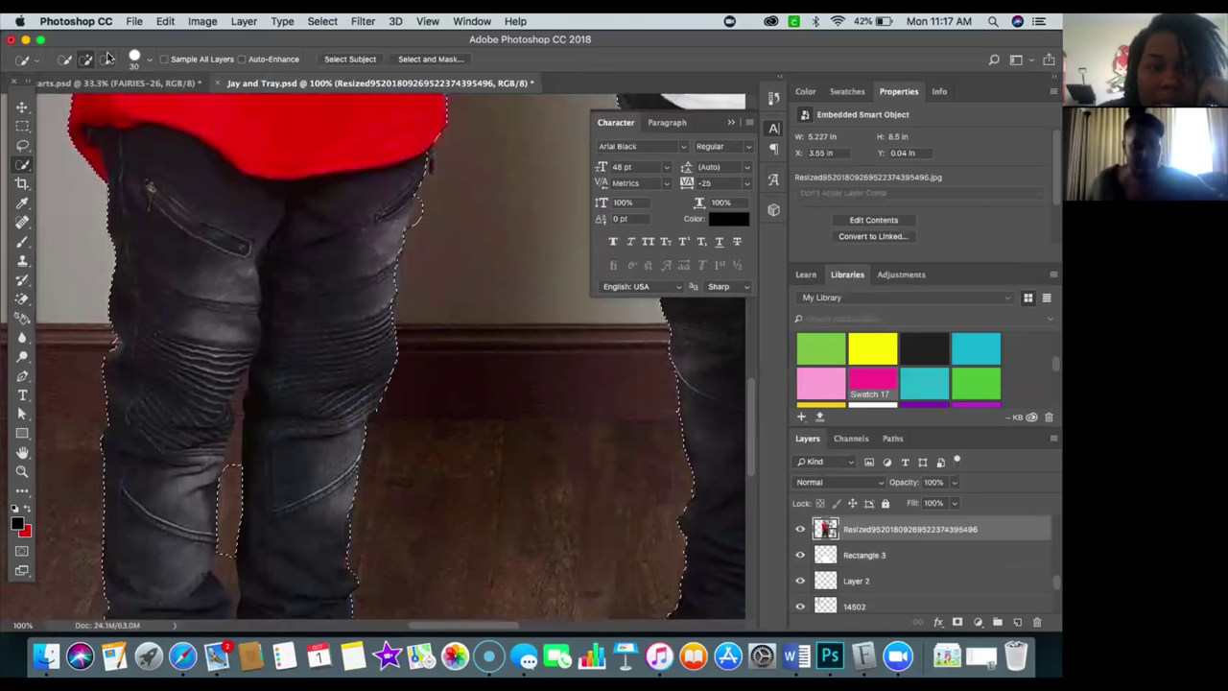
pyautogui.click(149, 61)
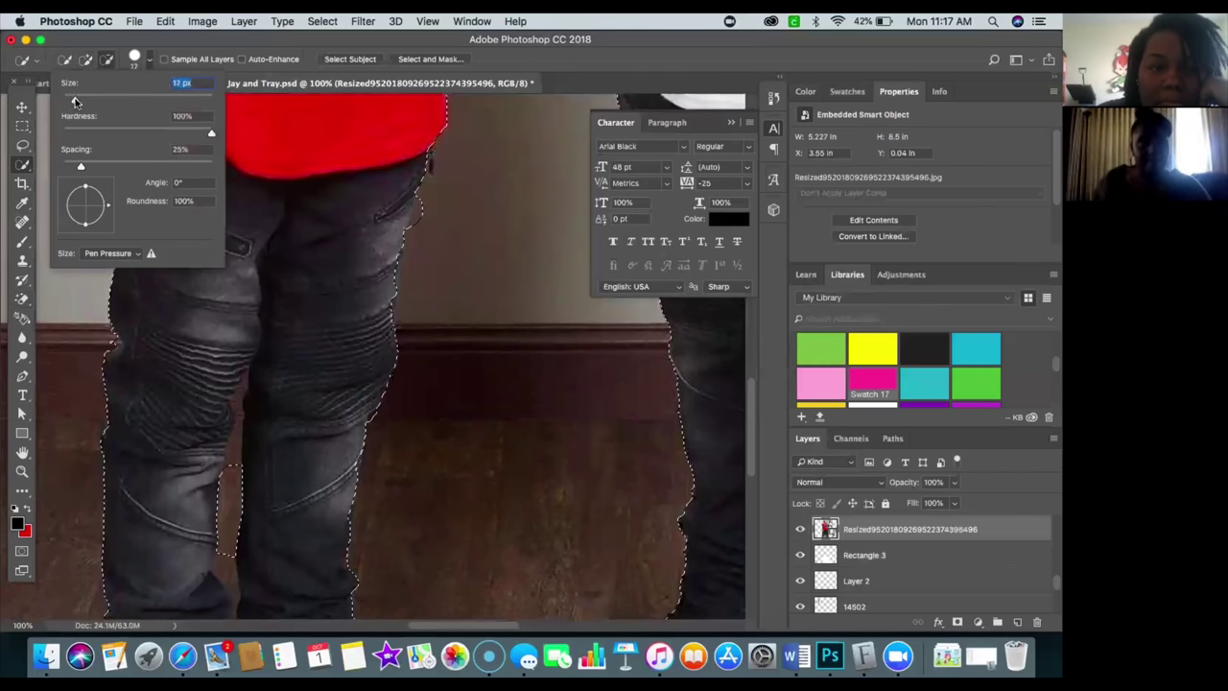
pyautogui.moveTo(85, 192); pyautogui.dragTo(86, 202)
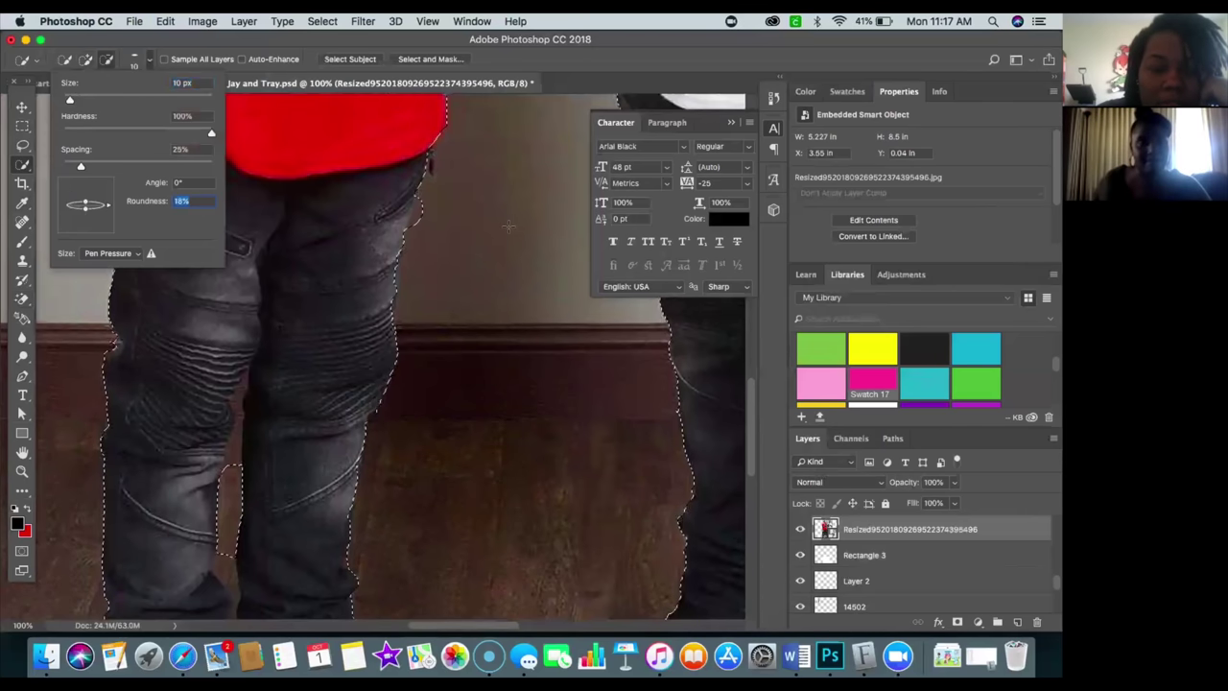
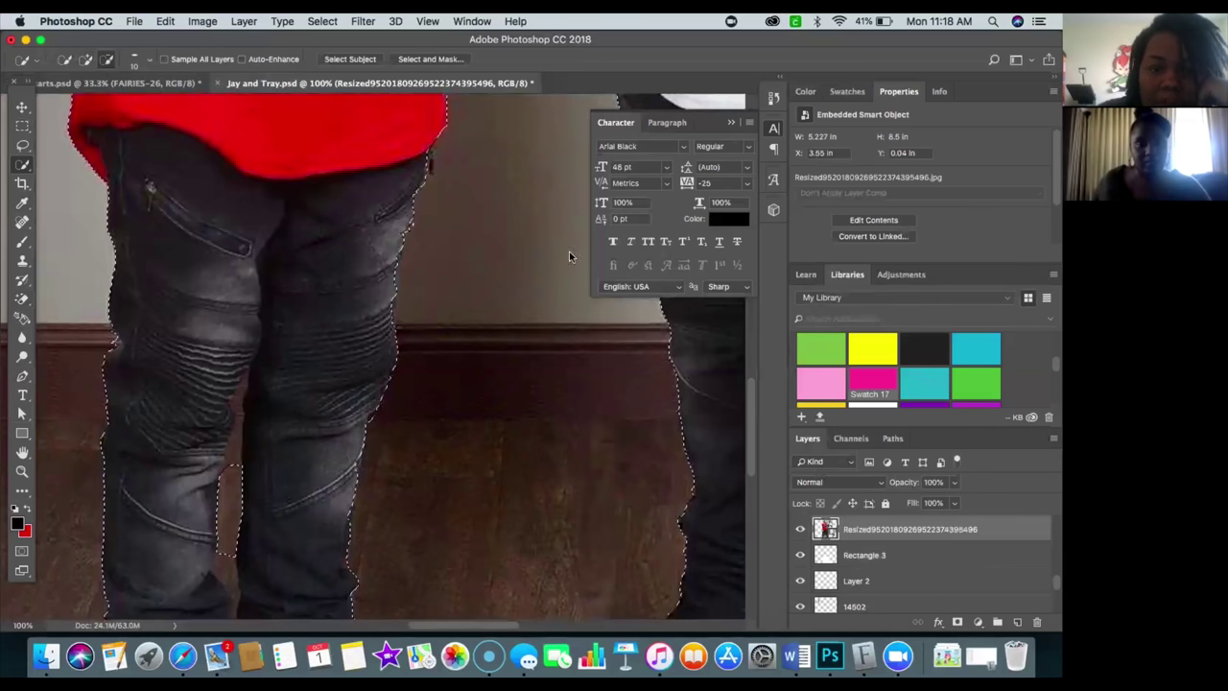
# - Refine the Quick Selection between the lower jeans legs of the person in red, subtracting the floor gap and adding back the trouser edge
pyautogui.moveTo(752, 399); pyautogui.dragTo(752, 414)
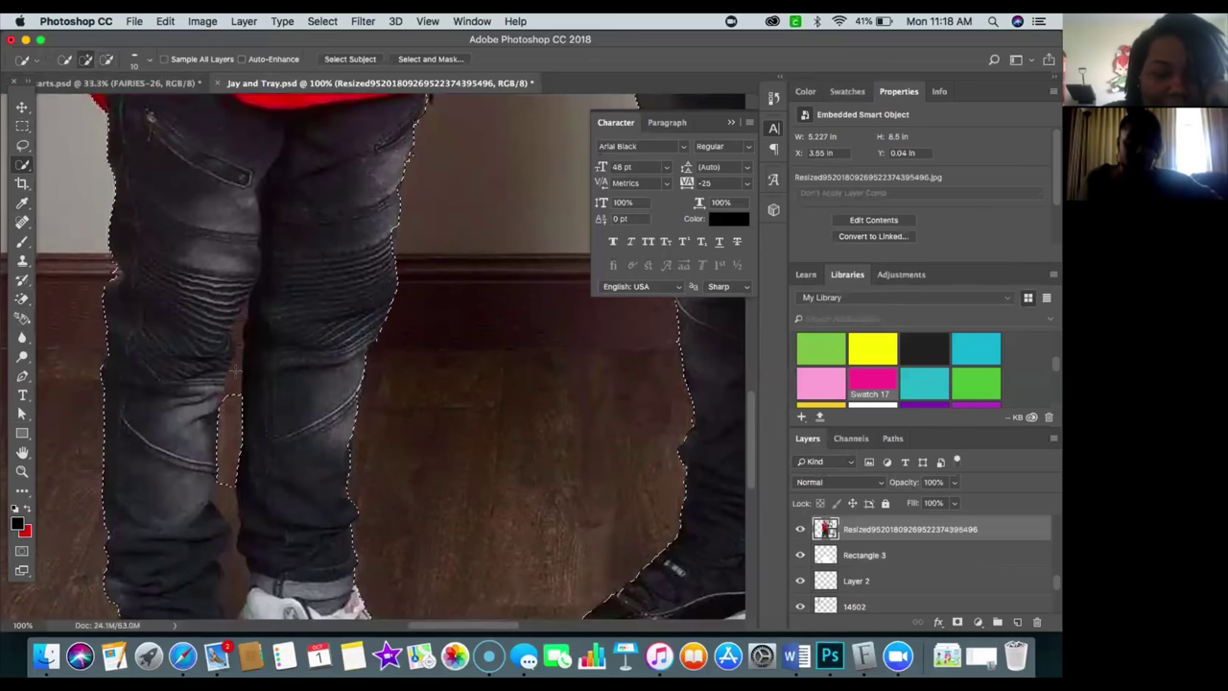
pyautogui.moveTo(750, 400); pyautogui.dragTo(752, 442)
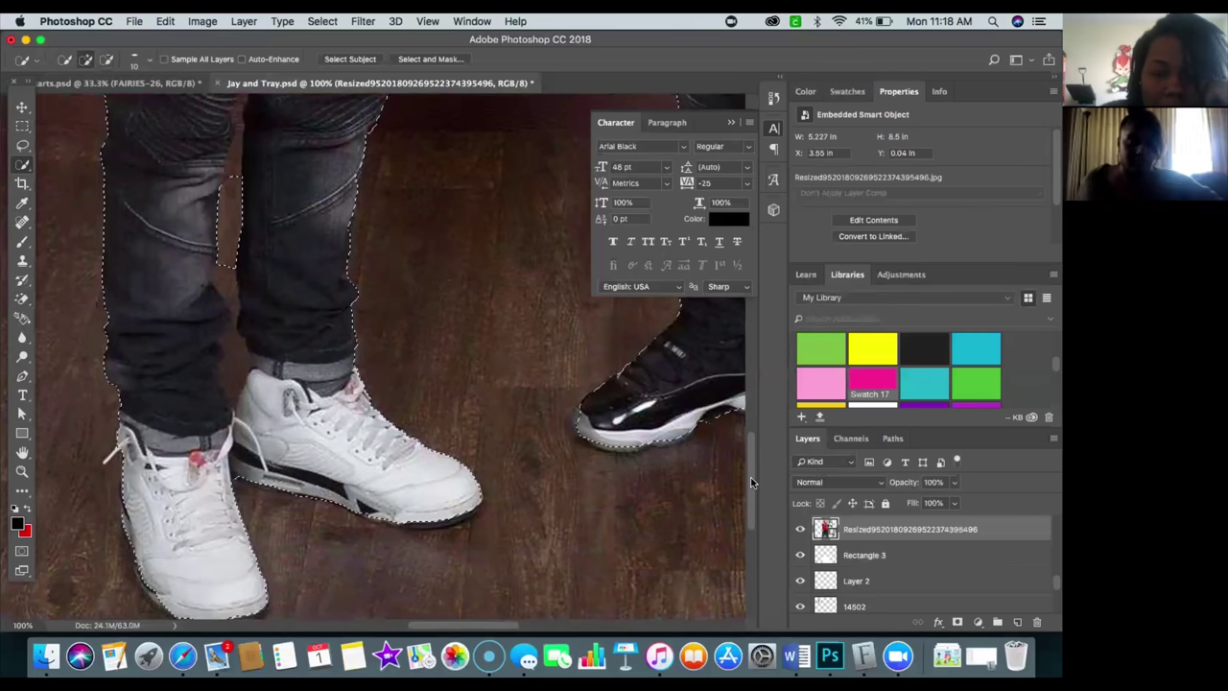
pyautogui.moveTo(751, 477); pyautogui.dragTo(755, 489)
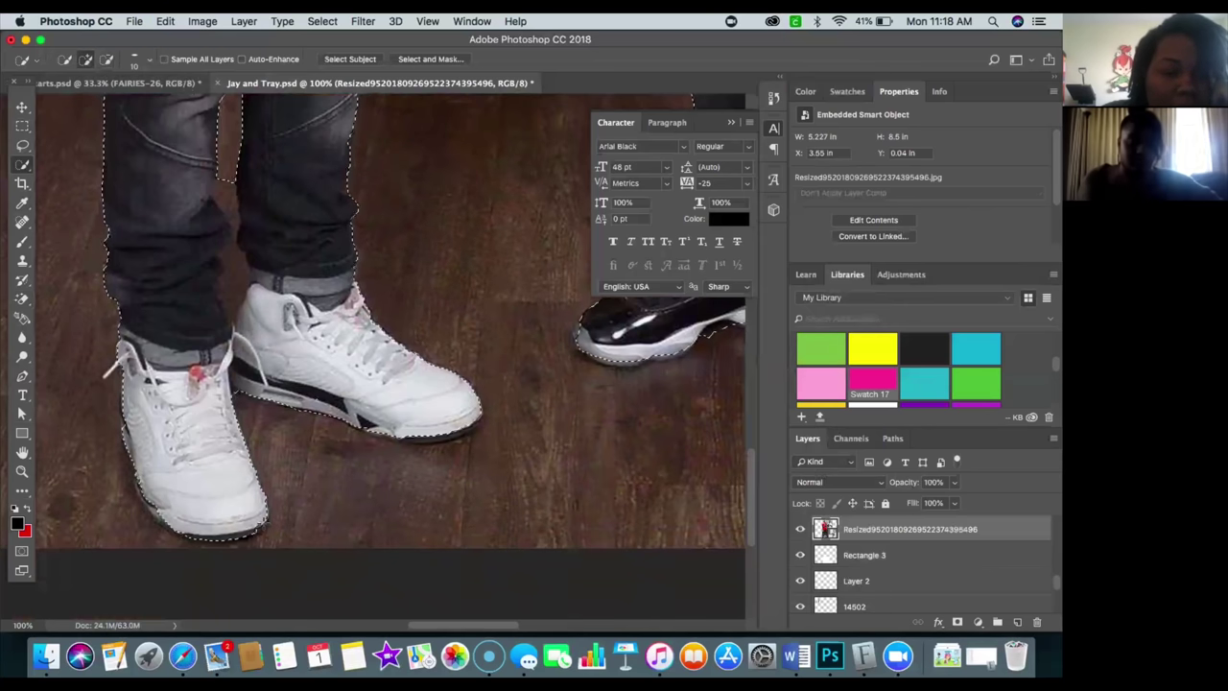
pyautogui.click(86, 59)
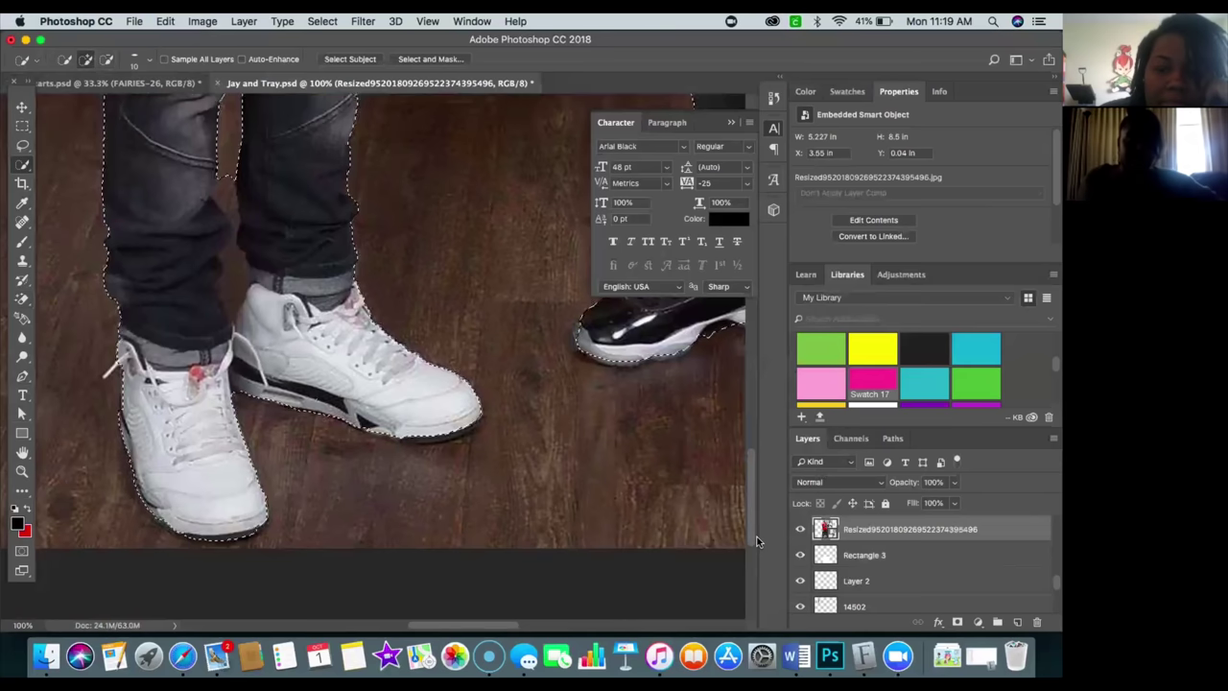
pyautogui.scroll(5, 752, 521)
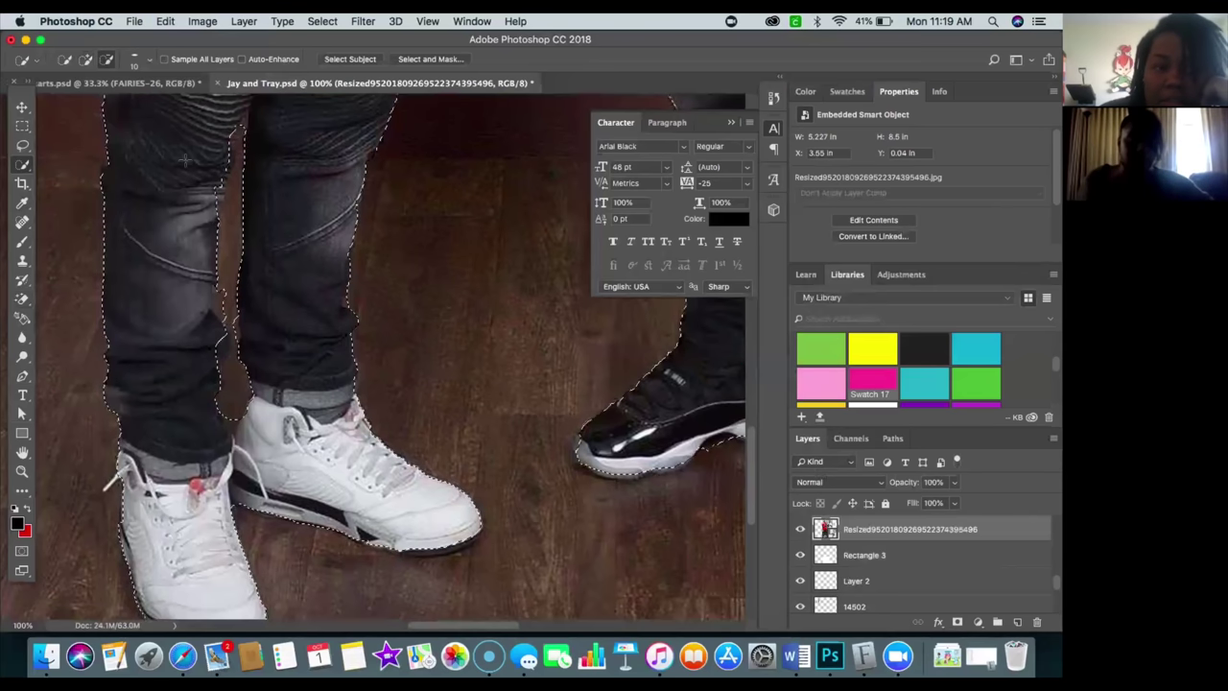
pyautogui.press('alt')
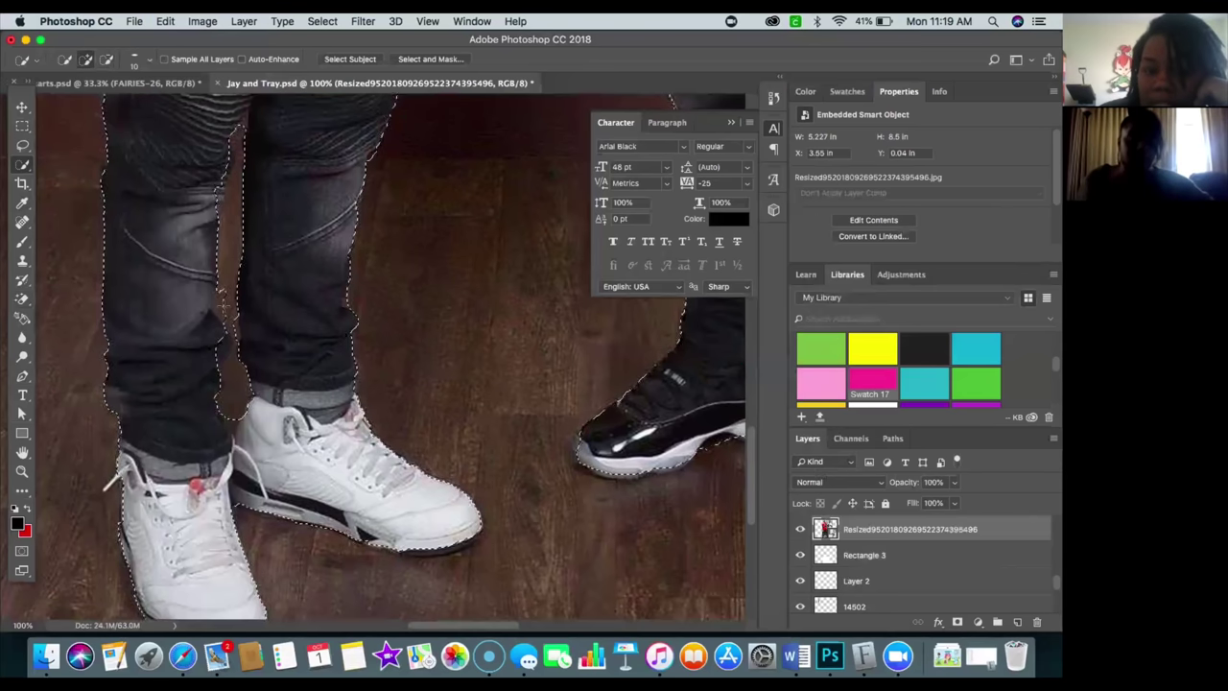
pyautogui.moveTo(223, 305); pyautogui.dragTo(226, 331)
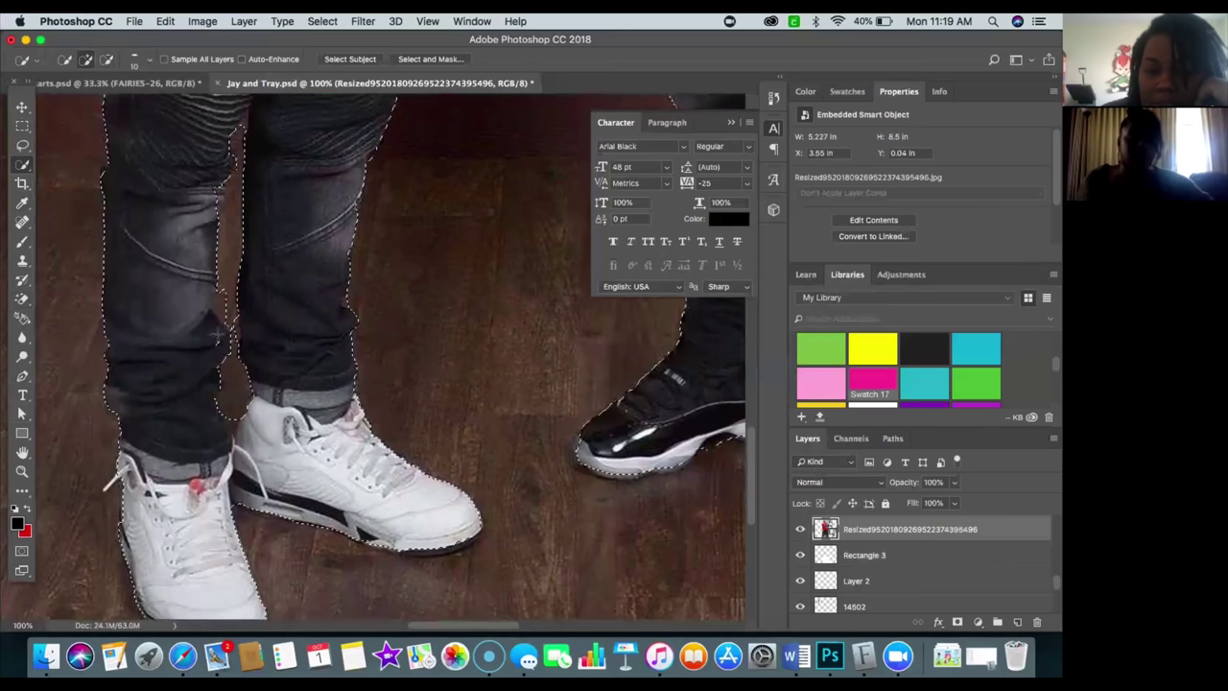
# - Touch up the selection along the inner jeans edges and the white shoe's sole, alternating between subtracting and adding
pyautogui.click(107, 60)
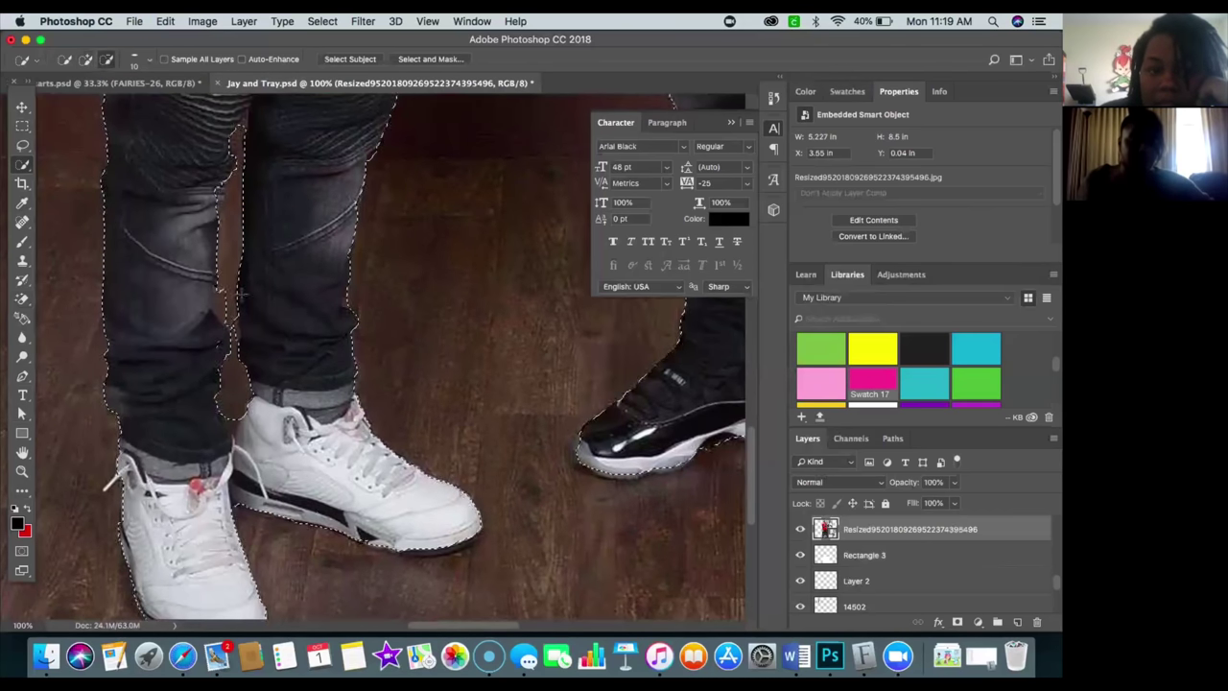
pyautogui.click(87, 61)
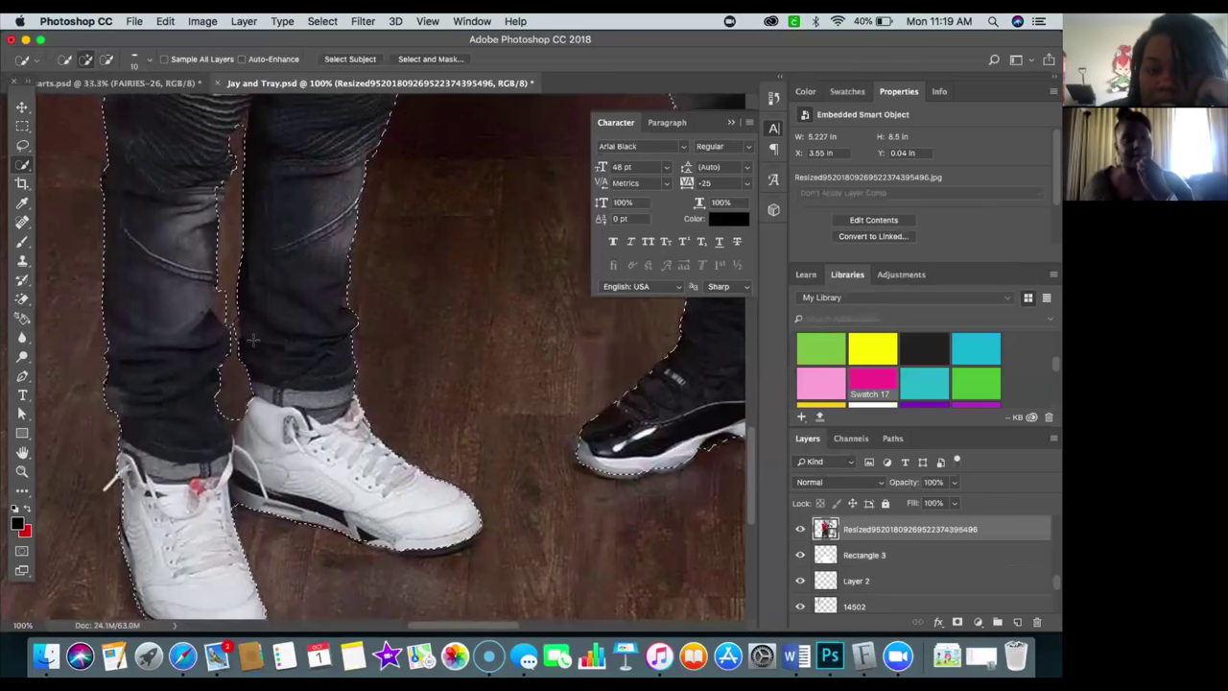
pyautogui.click(107, 60)
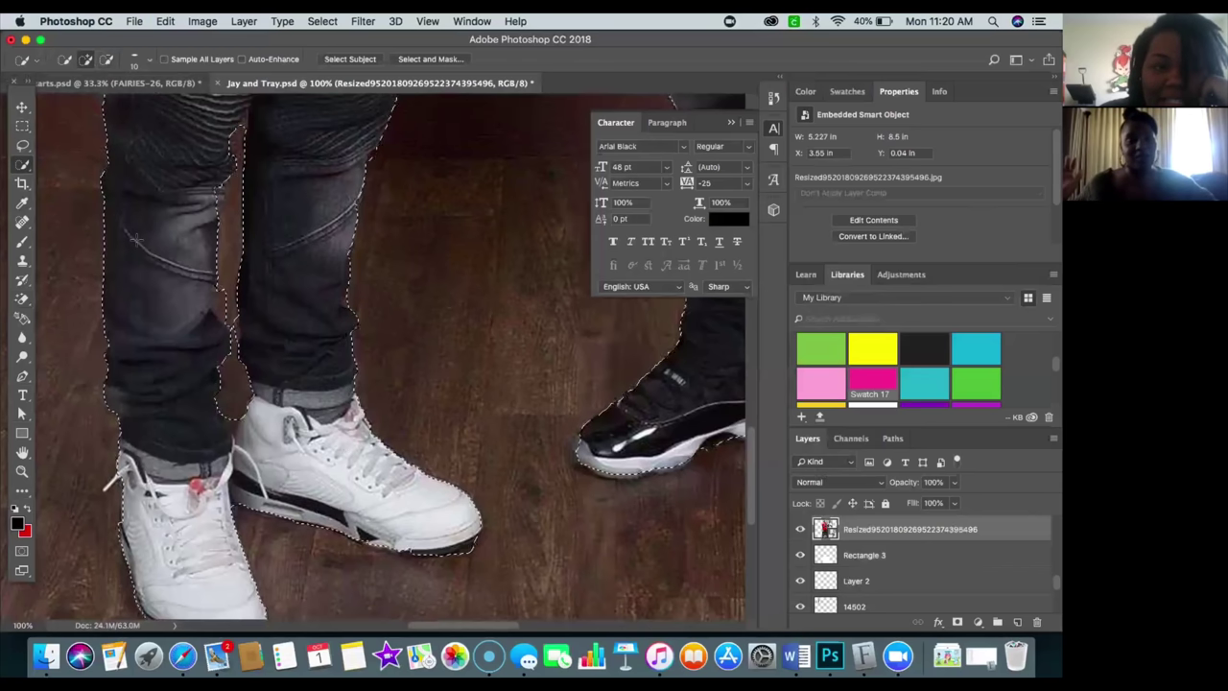
pyautogui.click(106, 61)
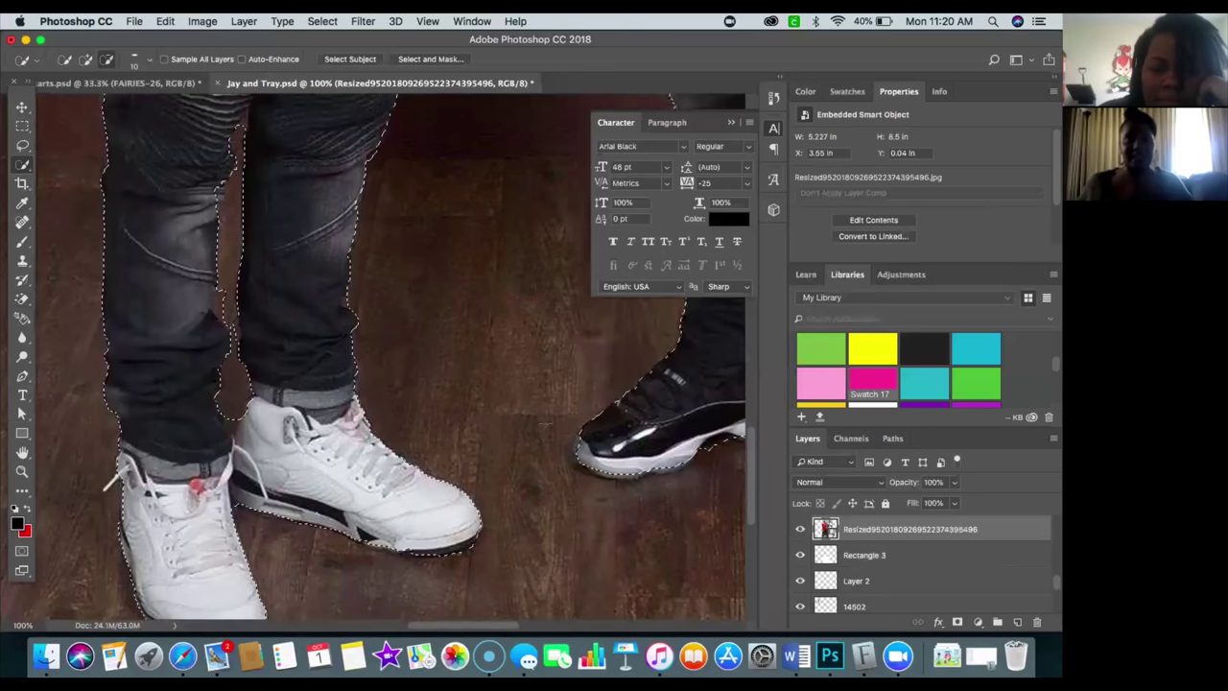
pyautogui.click(84, 61)
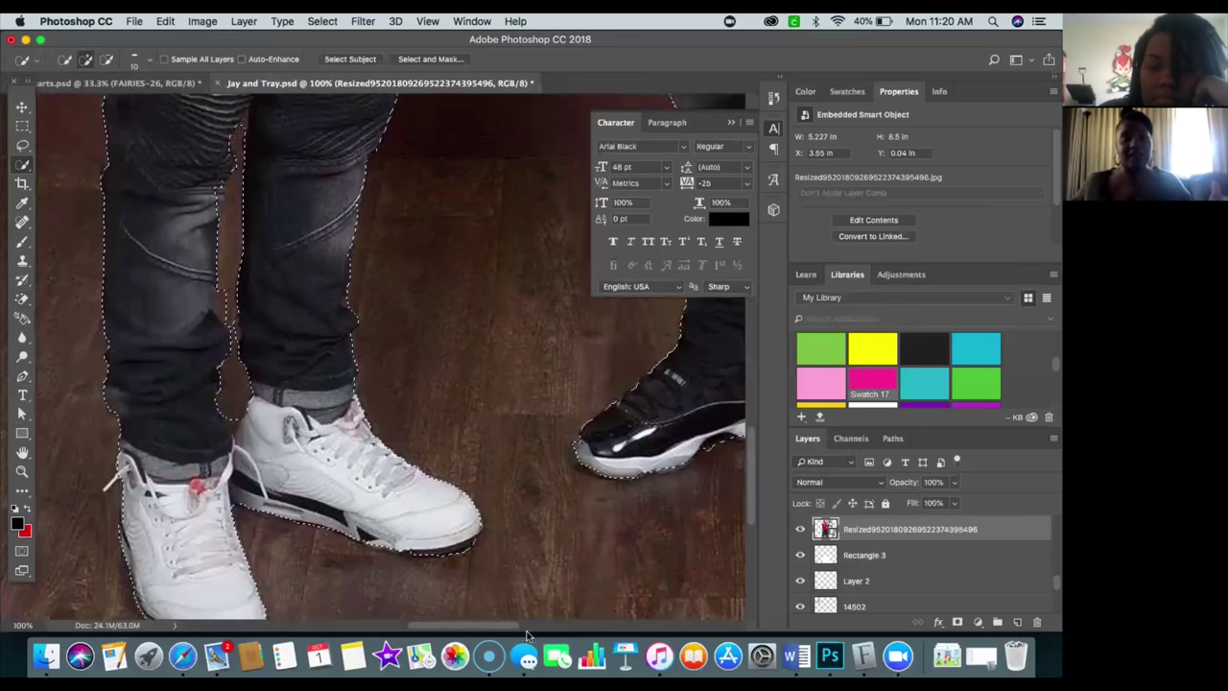
# - Touch up the selection around the jeans and black shoes of the person in white, alternating between subtracting and adding
pyautogui.moveTo(429, 630); pyautogui.dragTo(490, 623)
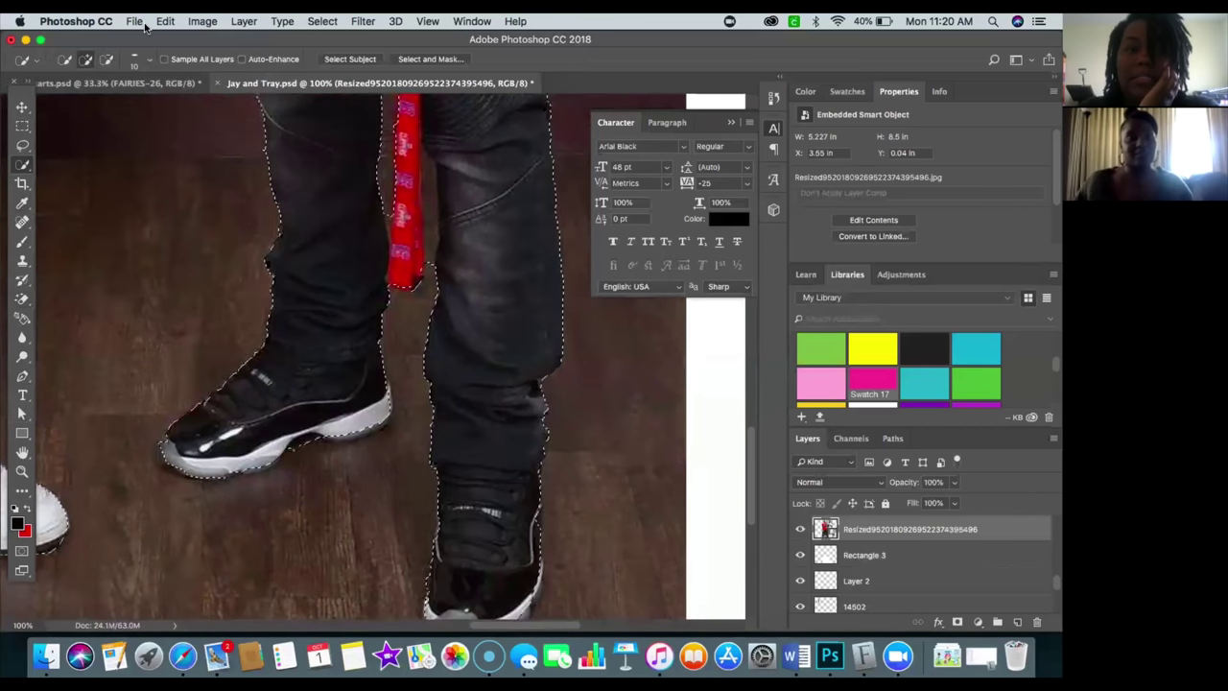
pyautogui.click(107, 60)
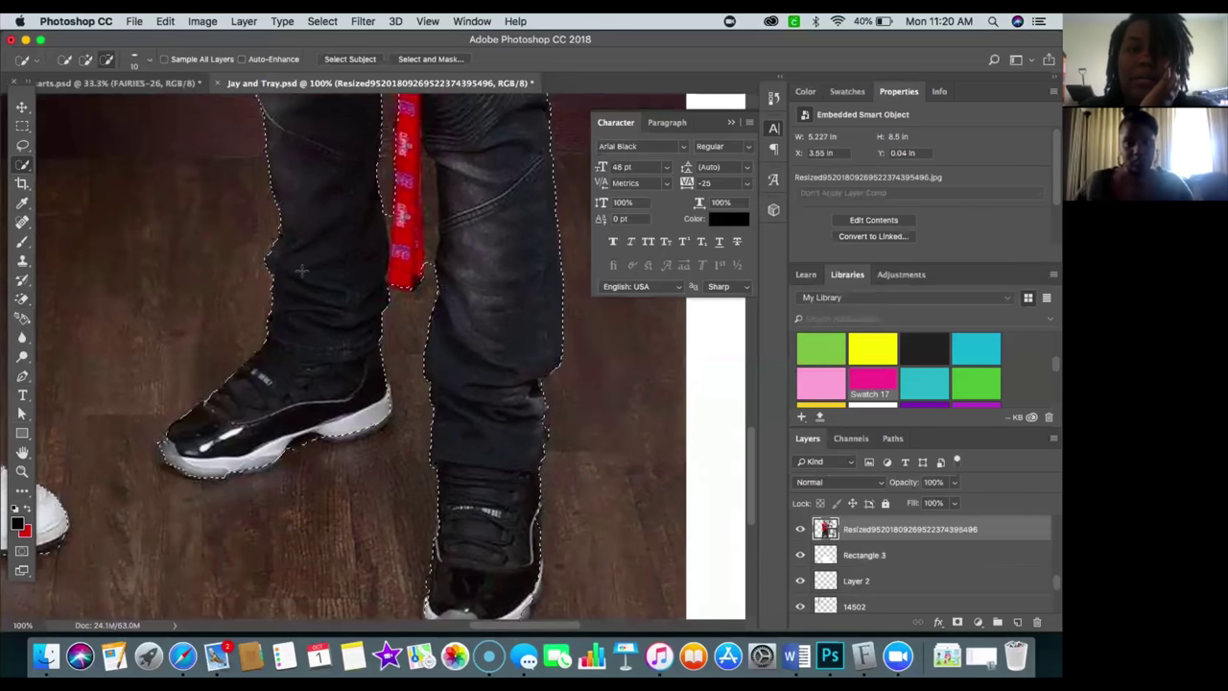
pyautogui.click(86, 59)
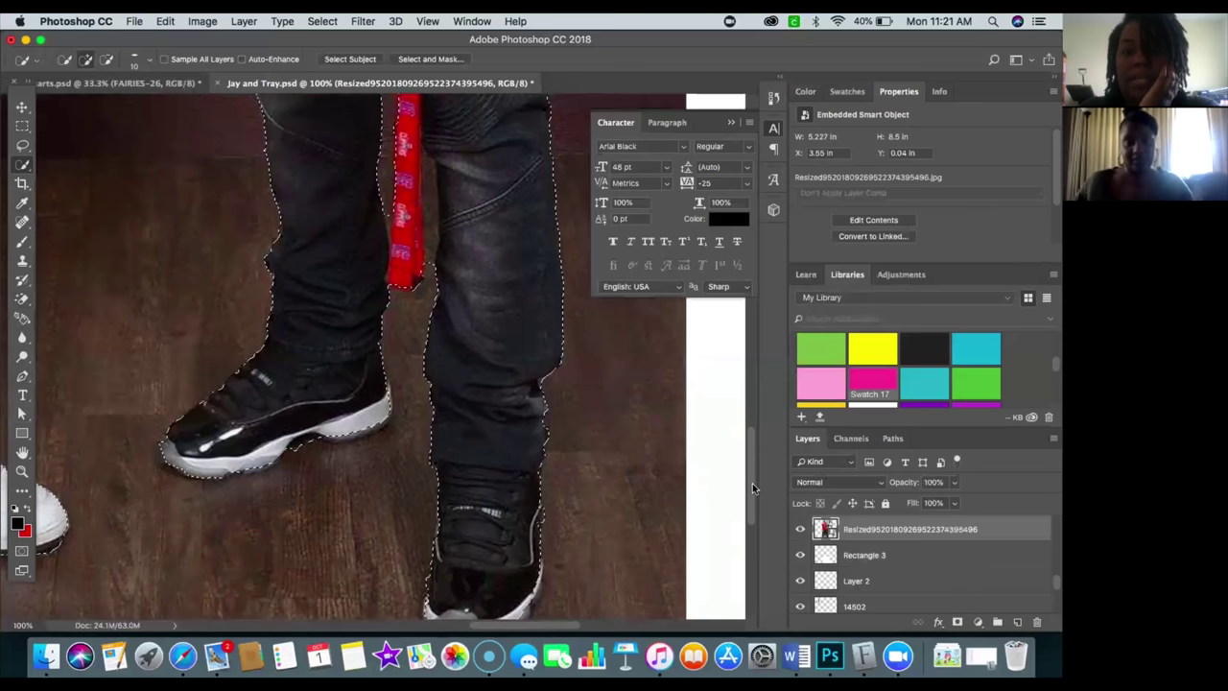
pyautogui.scroll(-3, 752, 483)
pyautogui.scroll(-1, 753, 490)
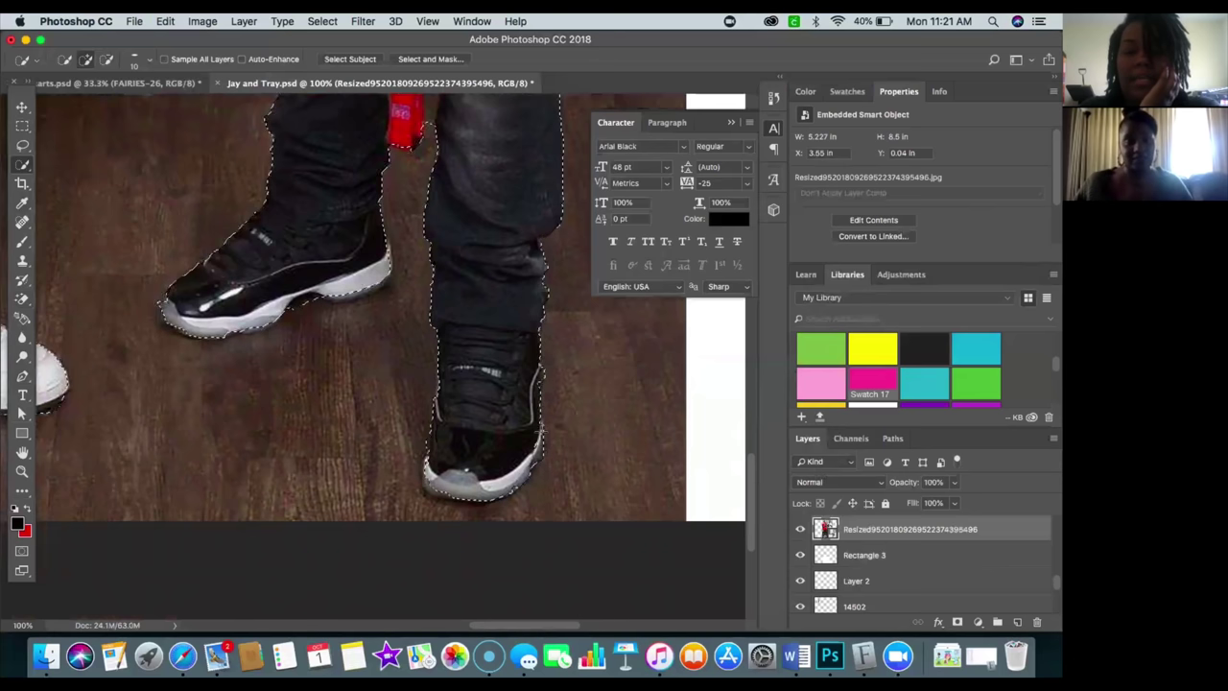
# - View the whole document at 25% and examine the Select and Mask refinement settings for the selection without applying any
pyautogui.press('super+d')
pyautogui.write('2')
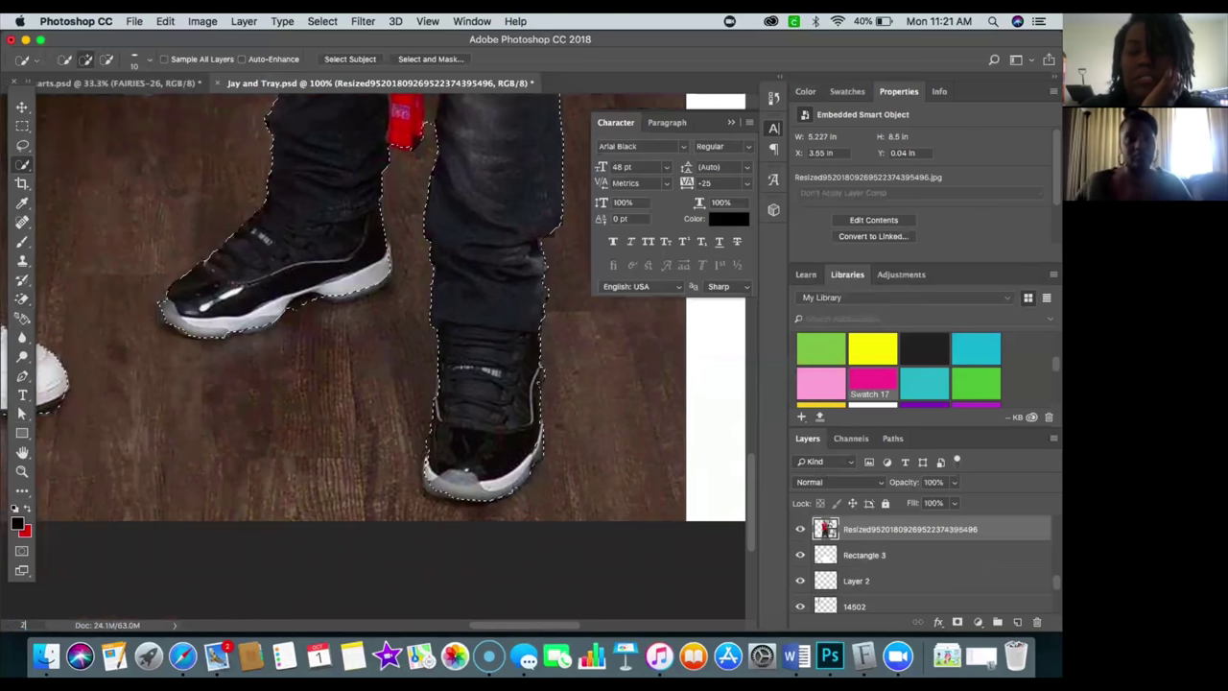
pyautogui.write('5')
pyautogui.press('Return')
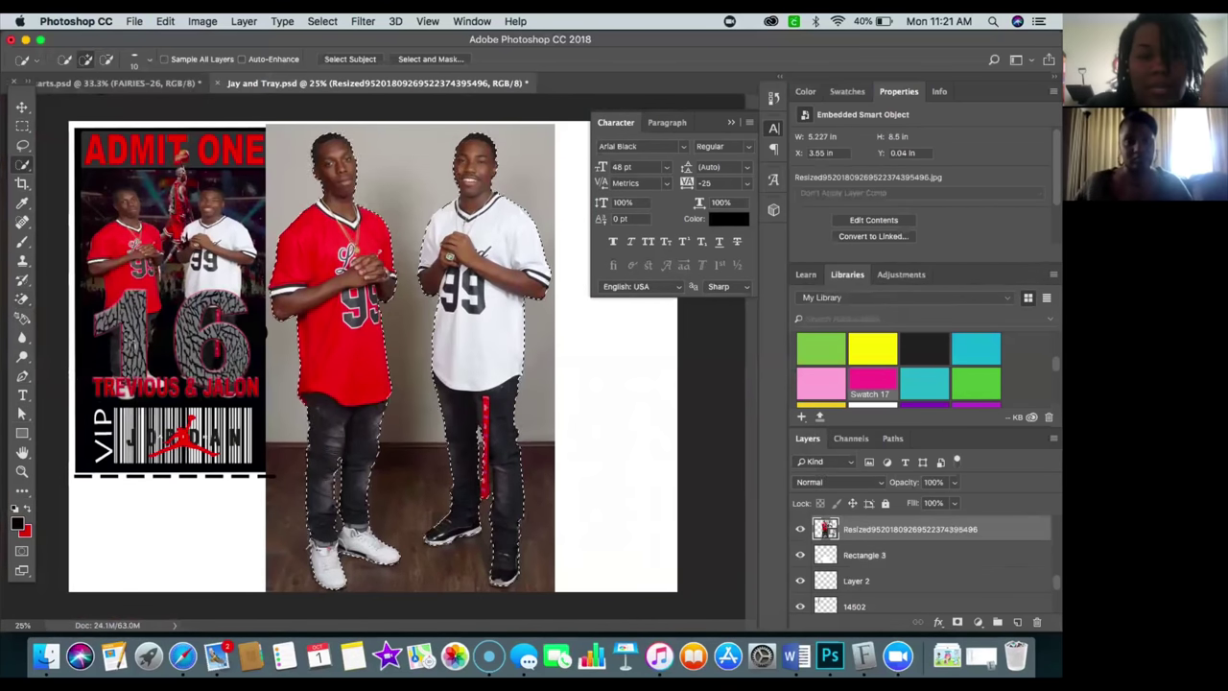
pyautogui.rightClick(471, 309)
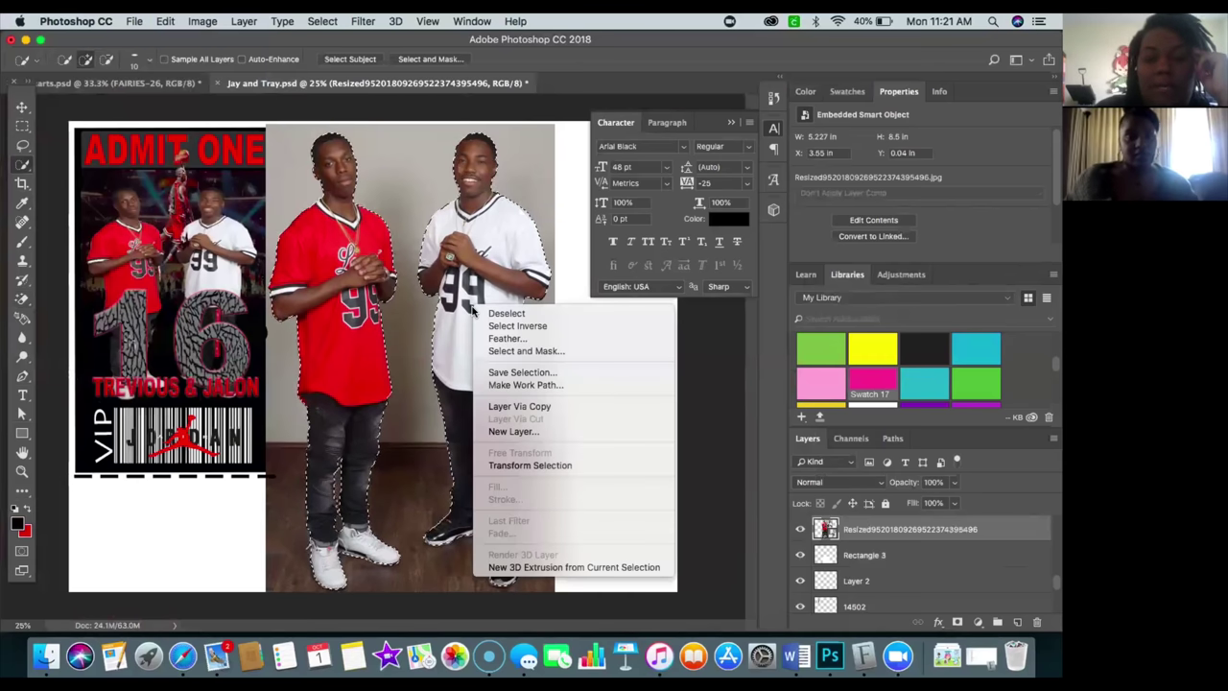
pyautogui.click(501, 353)
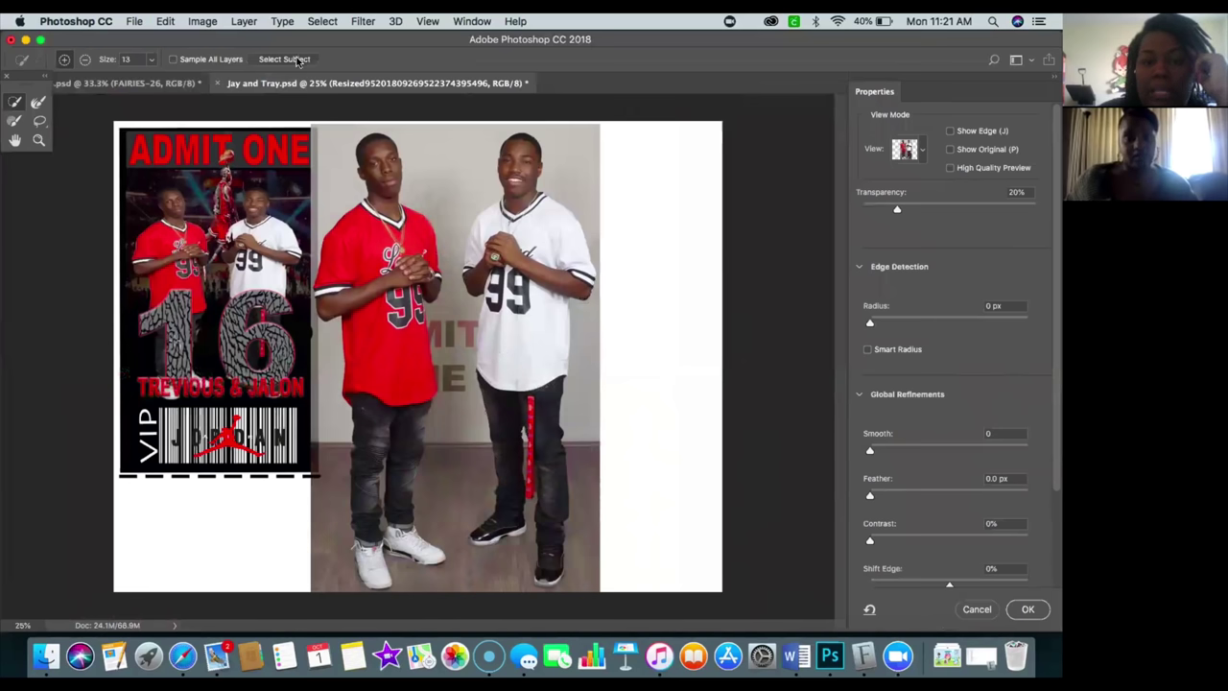
pyautogui.scroll(-3, 1051, 552)
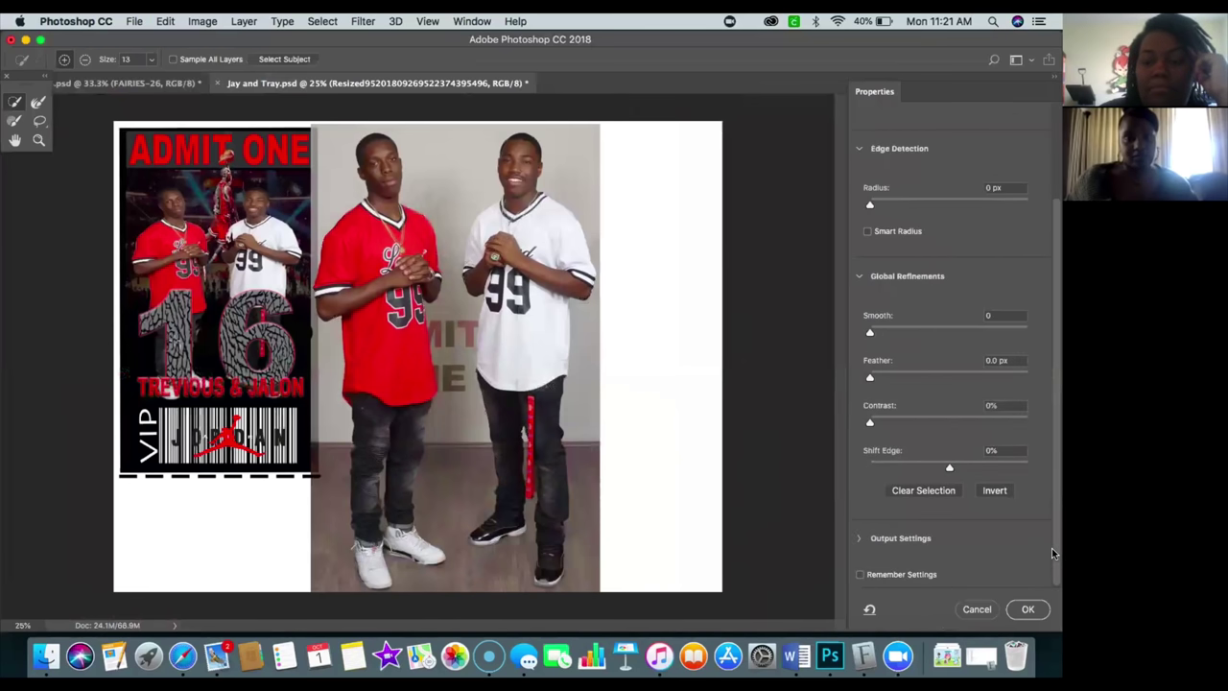
pyautogui.click(977, 609)
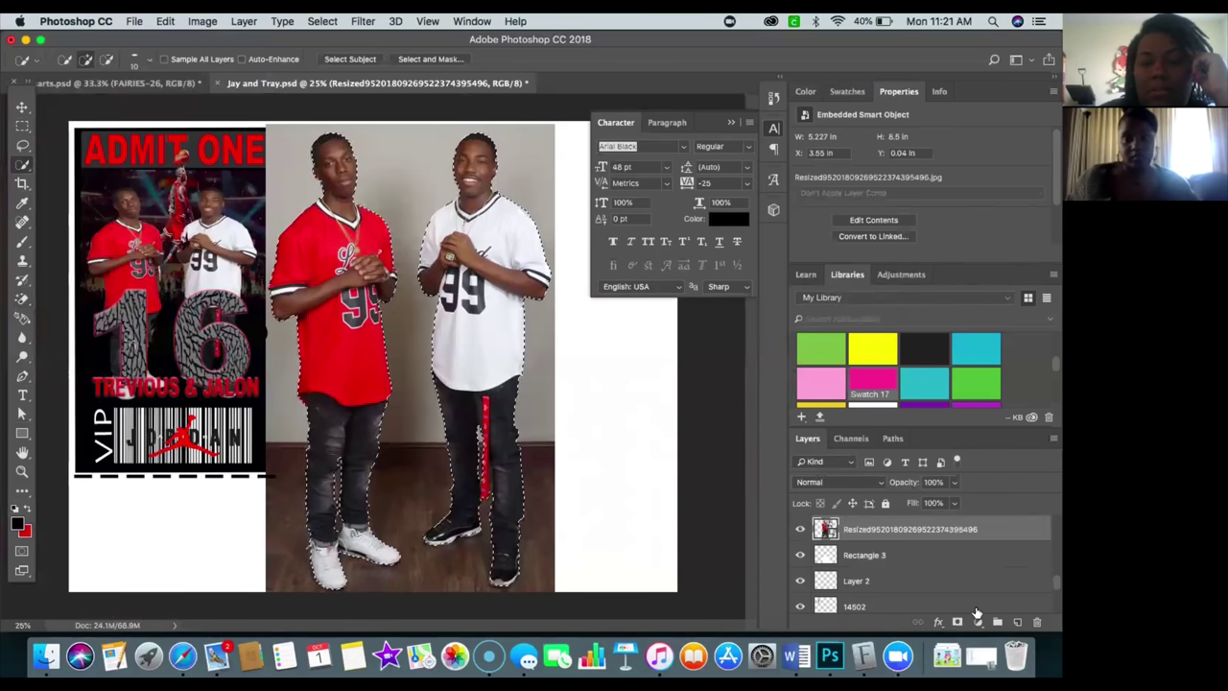
# - Copy the selected people to a new layer with Layer Via Copy and hide the original placed photo
pyautogui.rightClick(471, 287)
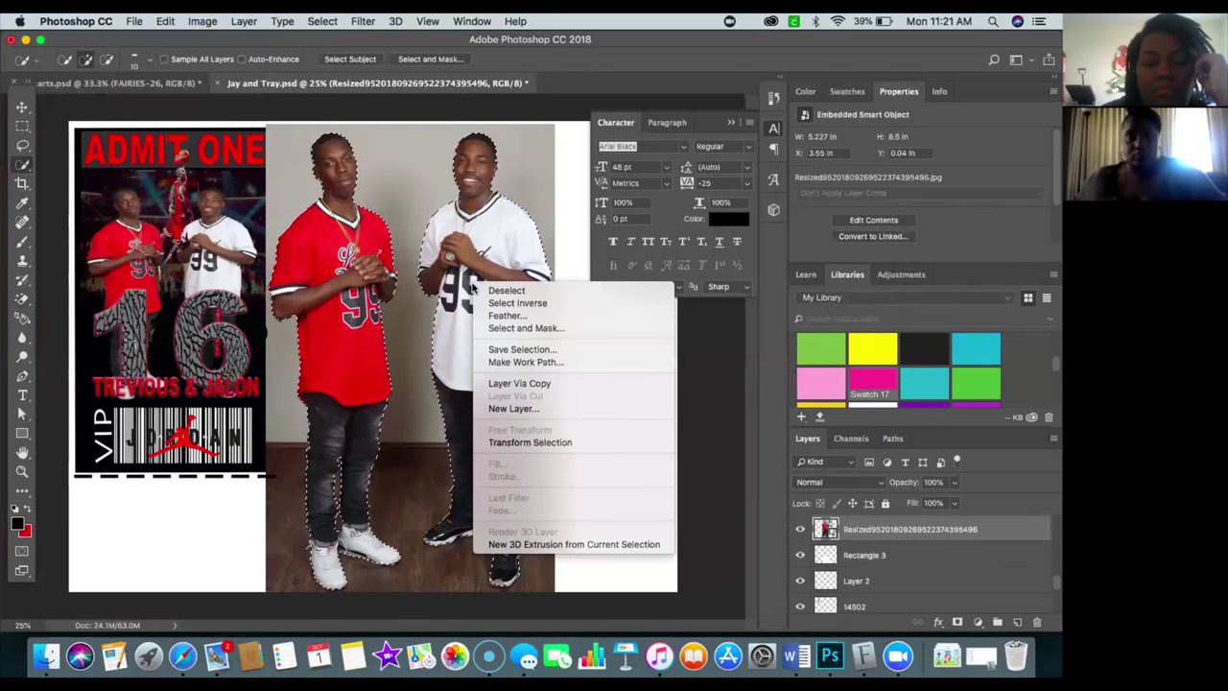
pyautogui.click(522, 387)
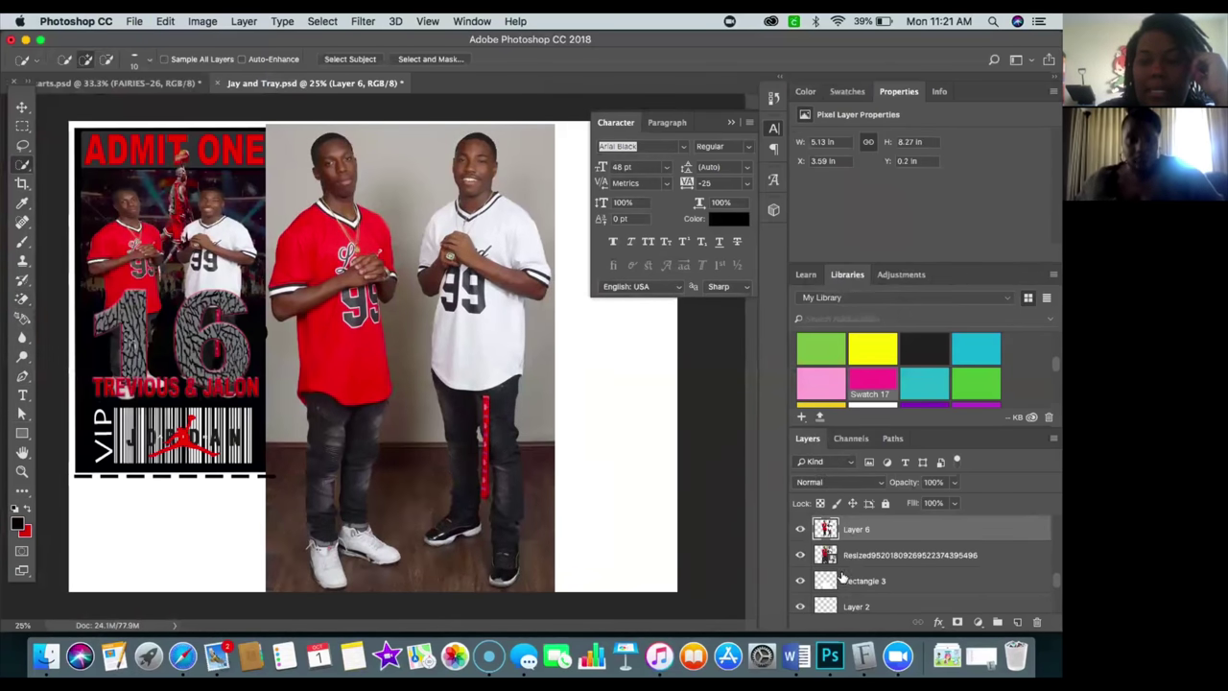
pyautogui.click(801, 557)
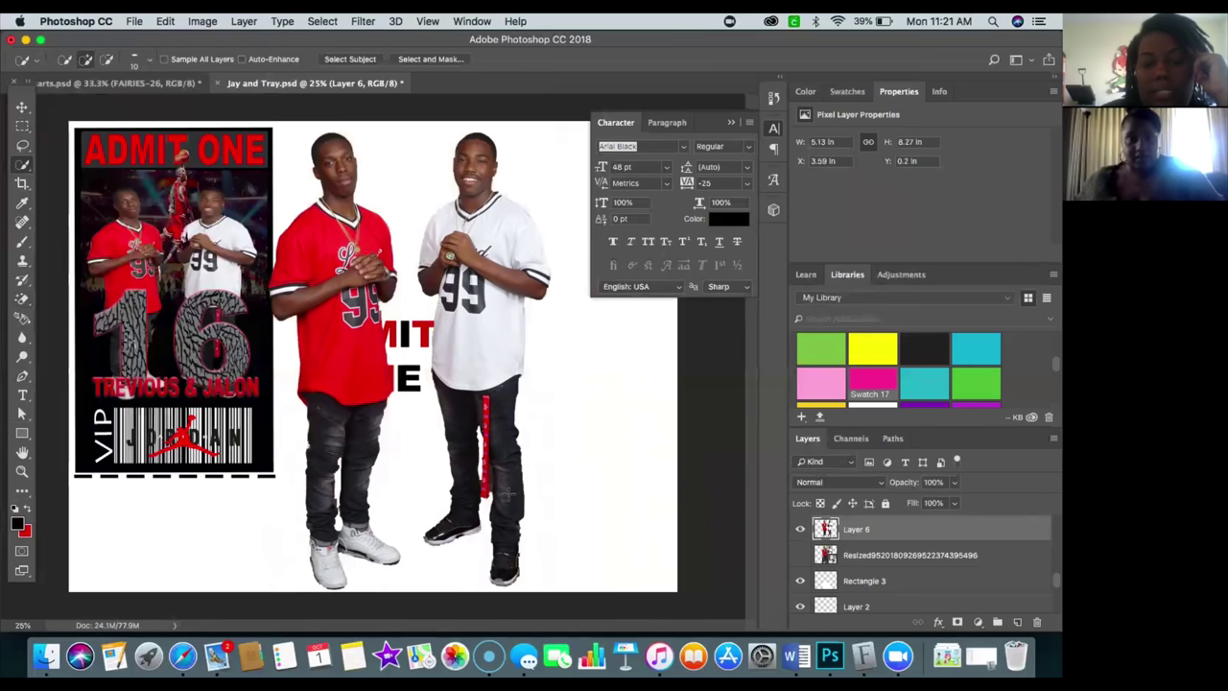
# - Move the cut-out people partly over the ticket, to about X 1.53 in, Y 0.28 in, and set their width to 2 in proportionally
pyautogui.click(21, 107)
pyautogui.moveTo(449, 324); pyautogui.dragTo(355, 326)
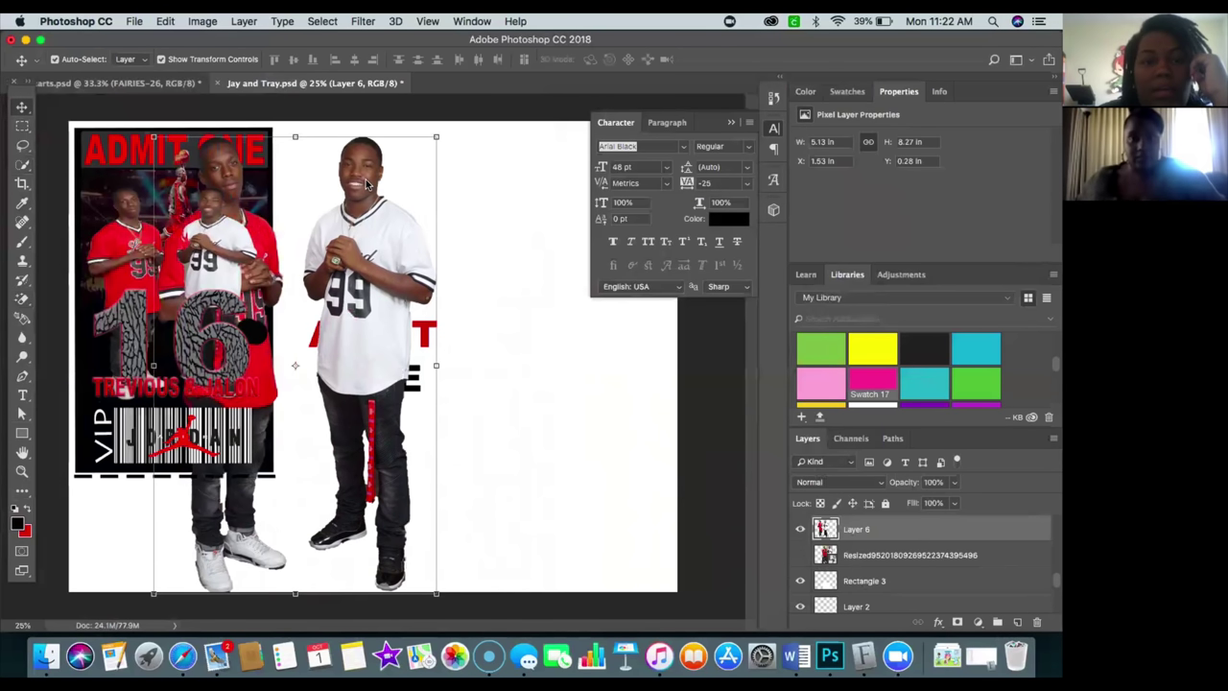
pyautogui.click(462, 21)
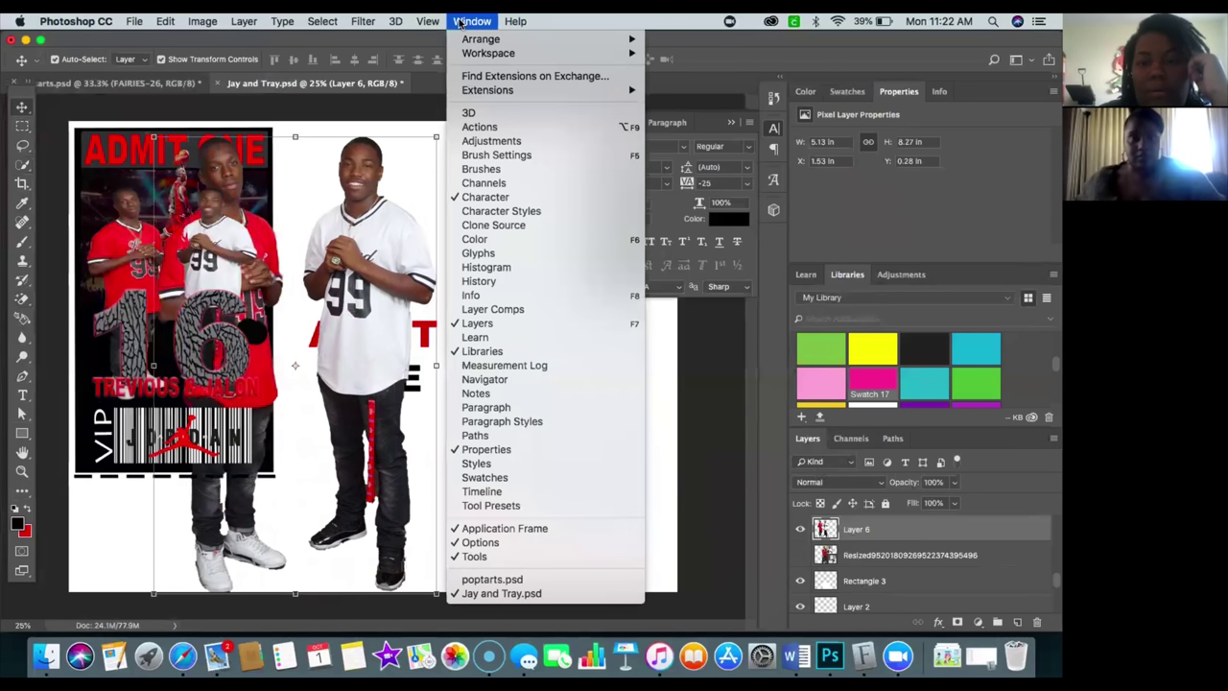
pyautogui.click(906, 98)
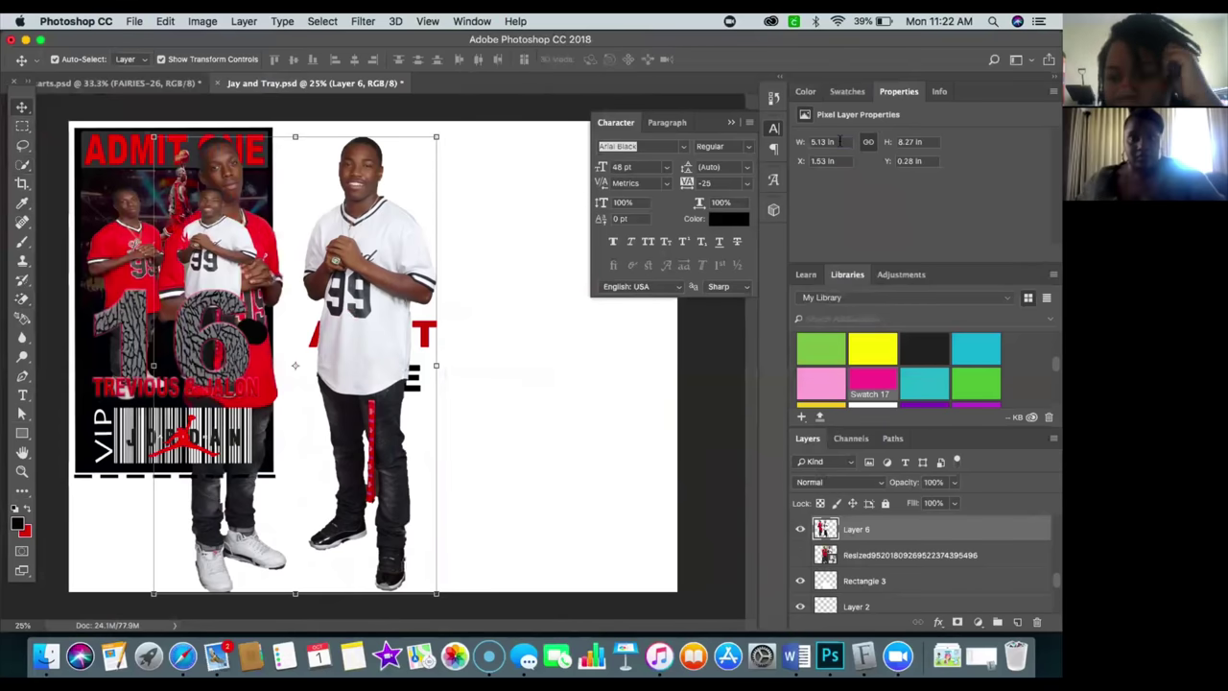
pyautogui.click(840, 141)
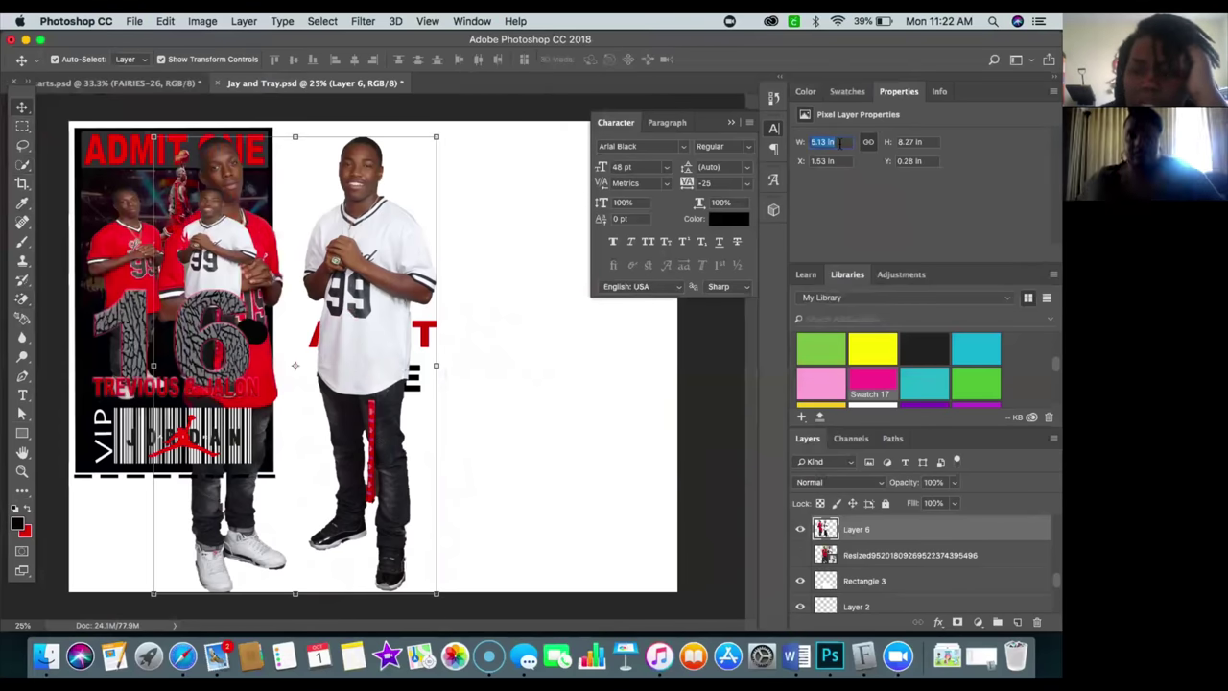
pyautogui.write('2')
pyautogui.press('Return')
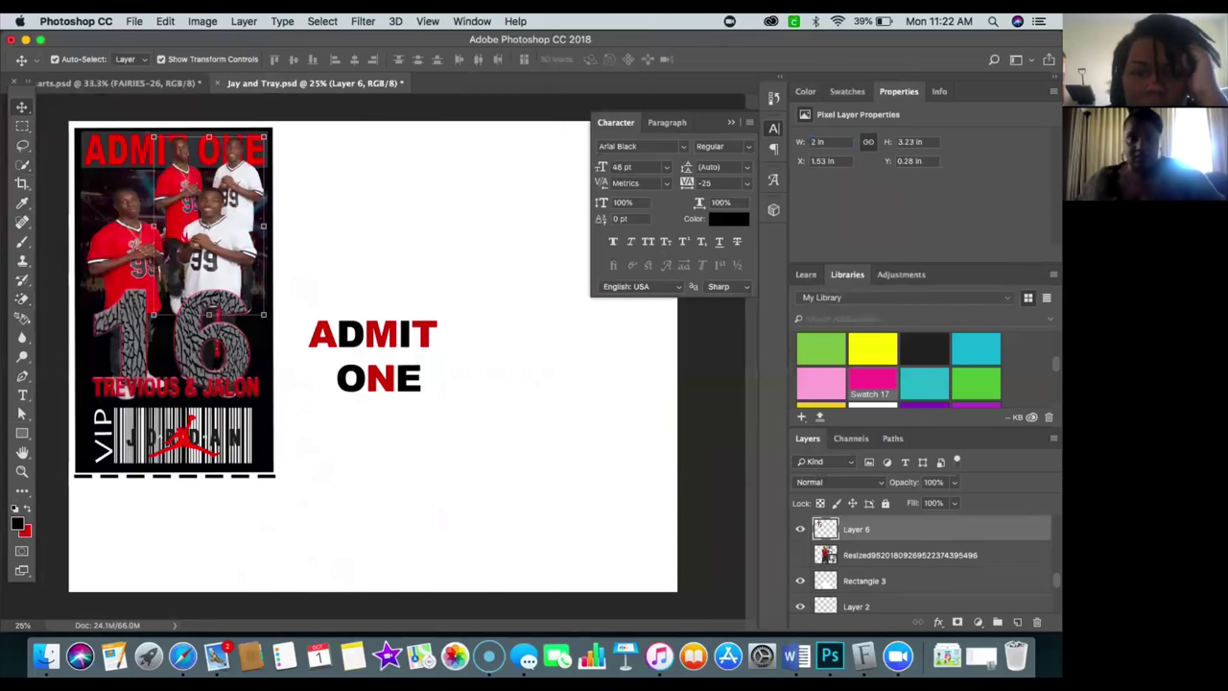
# - Place the reduced cut-out people beside the ticket, discarding the accidental free transform of their size
pyautogui.moveTo(209, 222); pyautogui.dragTo(374, 218)
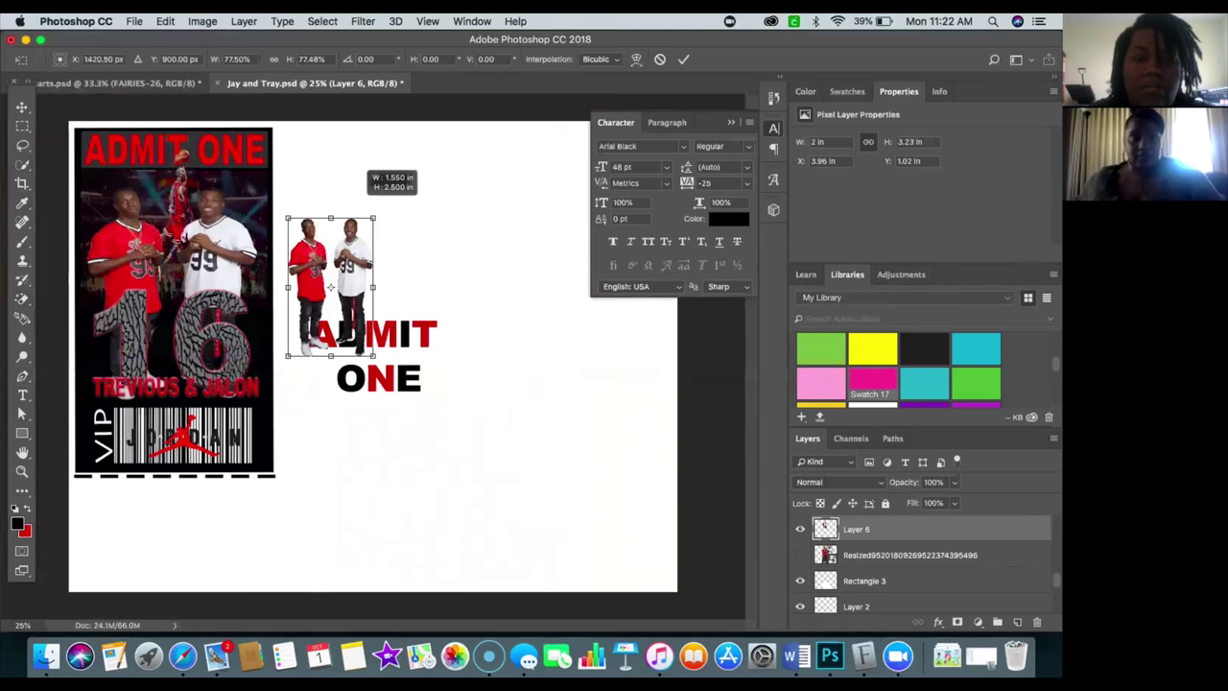
pyautogui.press('Escape')
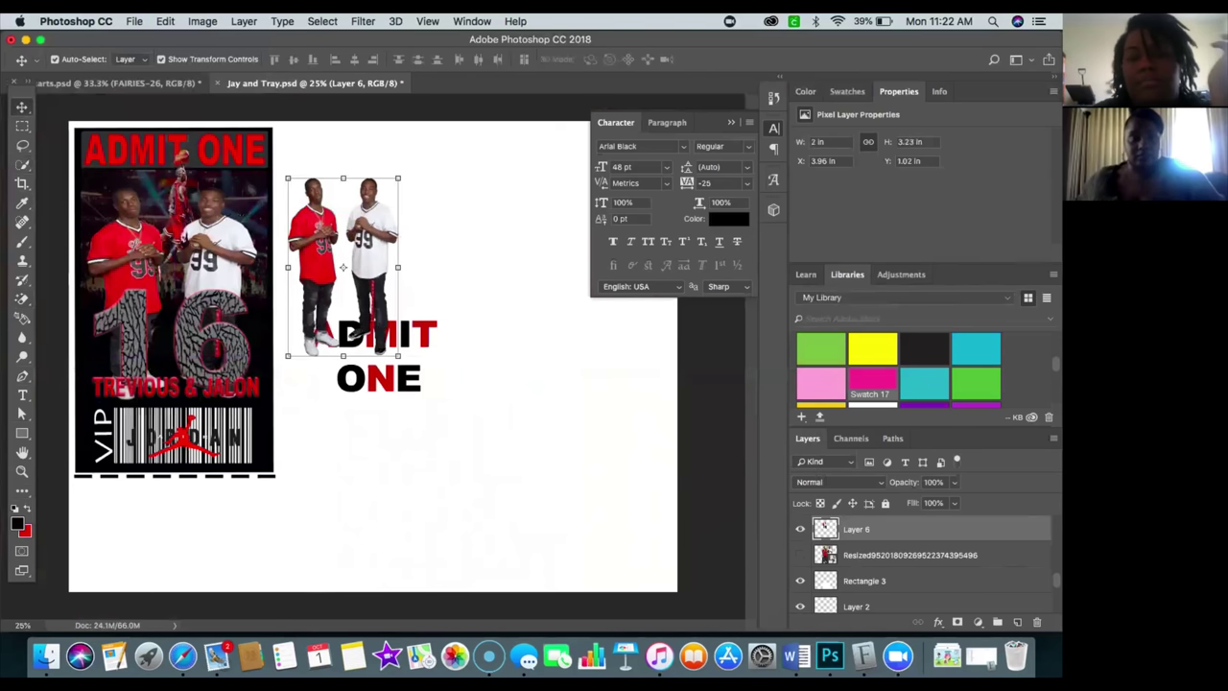
pyautogui.moveTo(374, 219)
pyautogui.mouseDown()
pyautogui.moveTo(221, 209)
pyautogui.moveTo(316, 217)
pyautogui.moveTo(339, 190)
pyautogui.moveTo(374, 199)
pyautogui.mouseUp()
# - Move the ADMIT ONE text to about X 5.95 in, Y 3.98 in, and the cut-out people to about X 2.54 in, Y 1.58 in
pyautogui.click(372, 357)
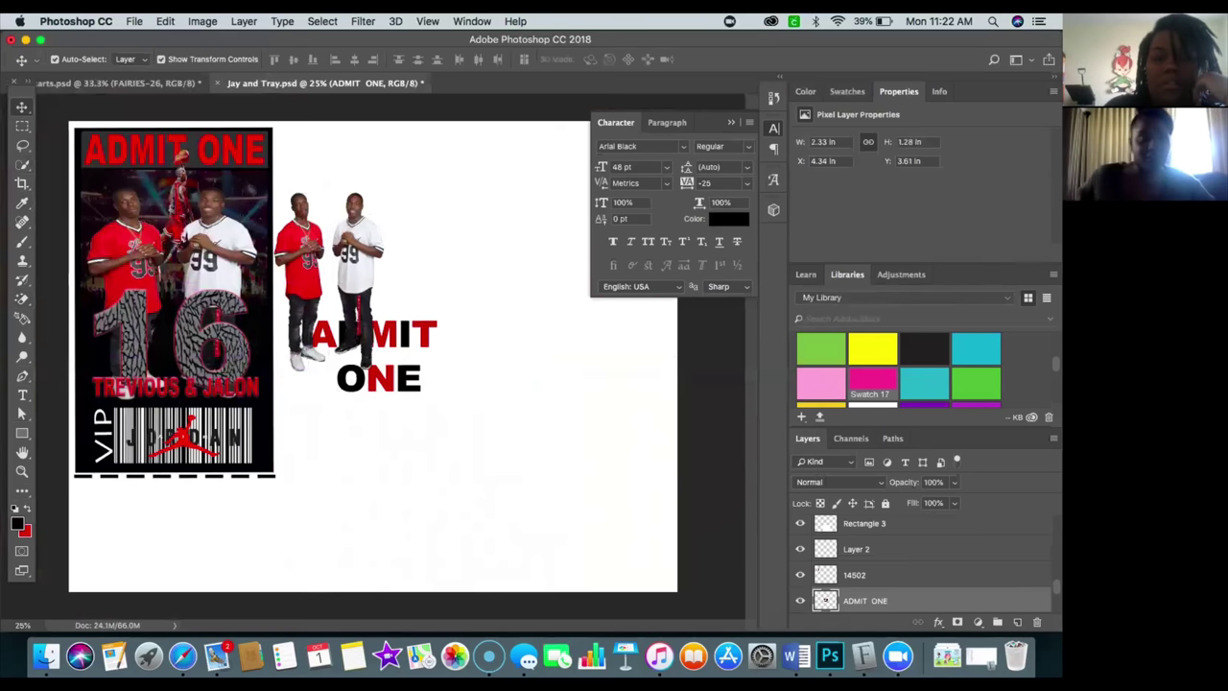
pyautogui.moveTo(373, 356); pyautogui.dragTo(463, 377)
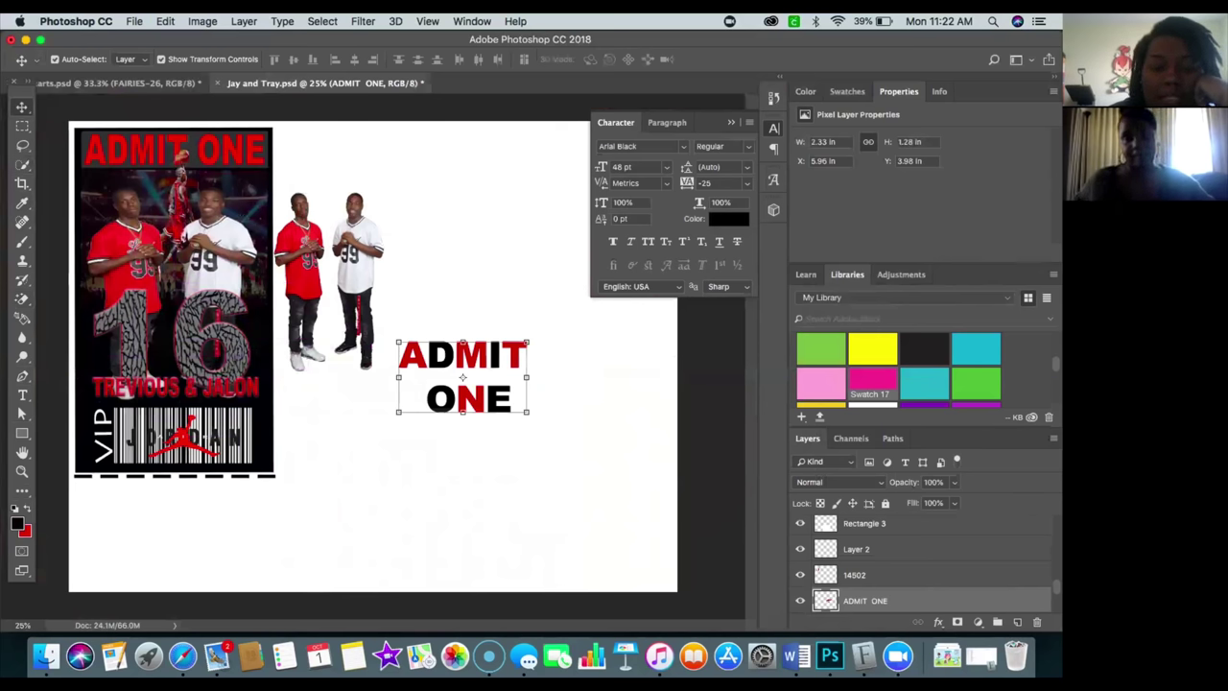
pyautogui.moveTo(339, 227); pyautogui.dragTo(291, 219)
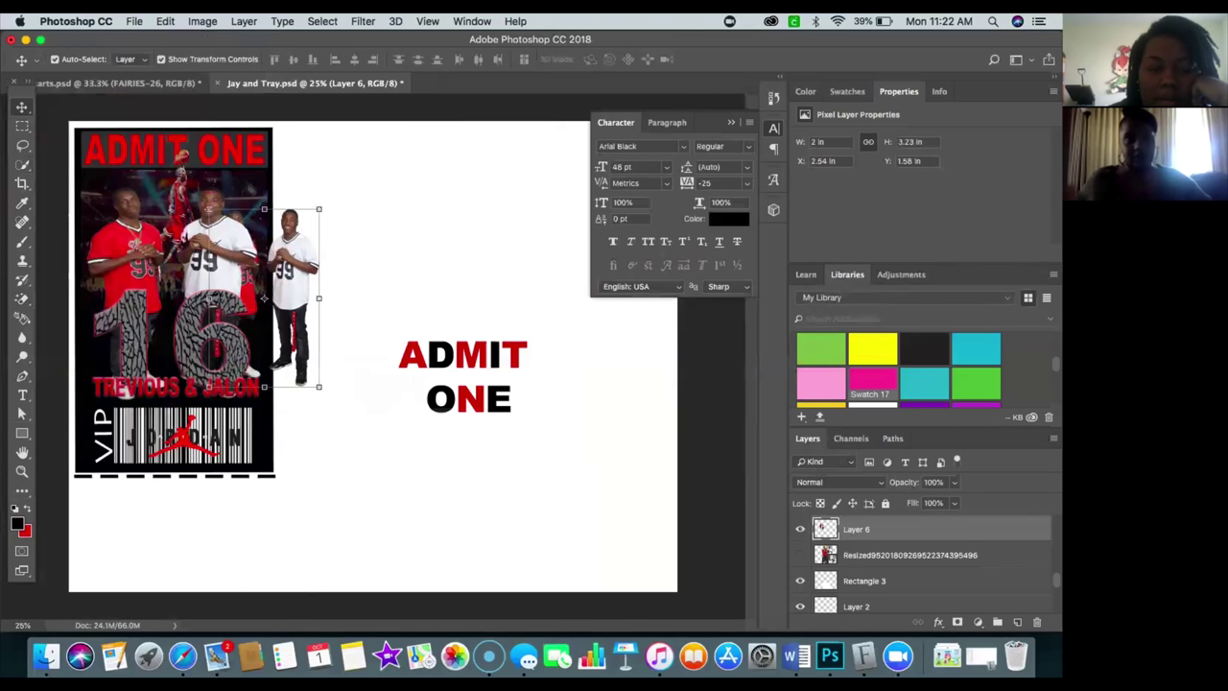
# - Move the large people image off the ticket to about X 5.09 in, Y -0.36 in, and the small cut-out people onto it at about X 0.93 in, Y 1.15 in
pyautogui.click(263, 299)
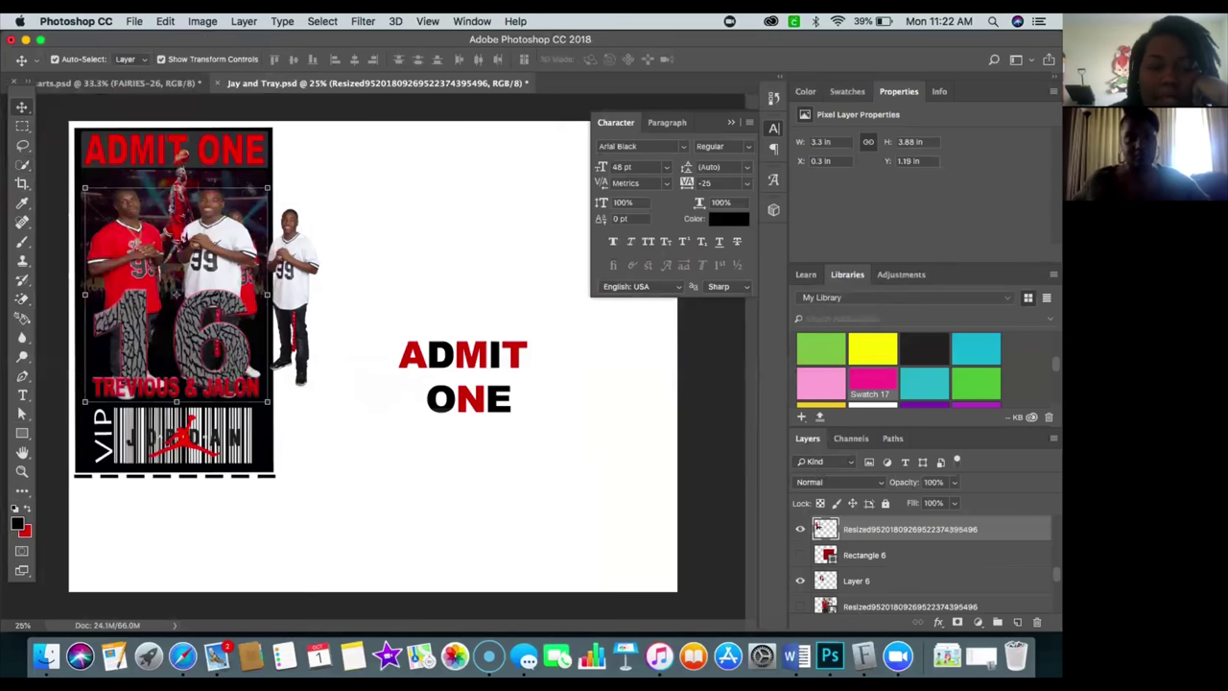
pyautogui.moveTo(264, 299); pyautogui.dragTo(530, 233)
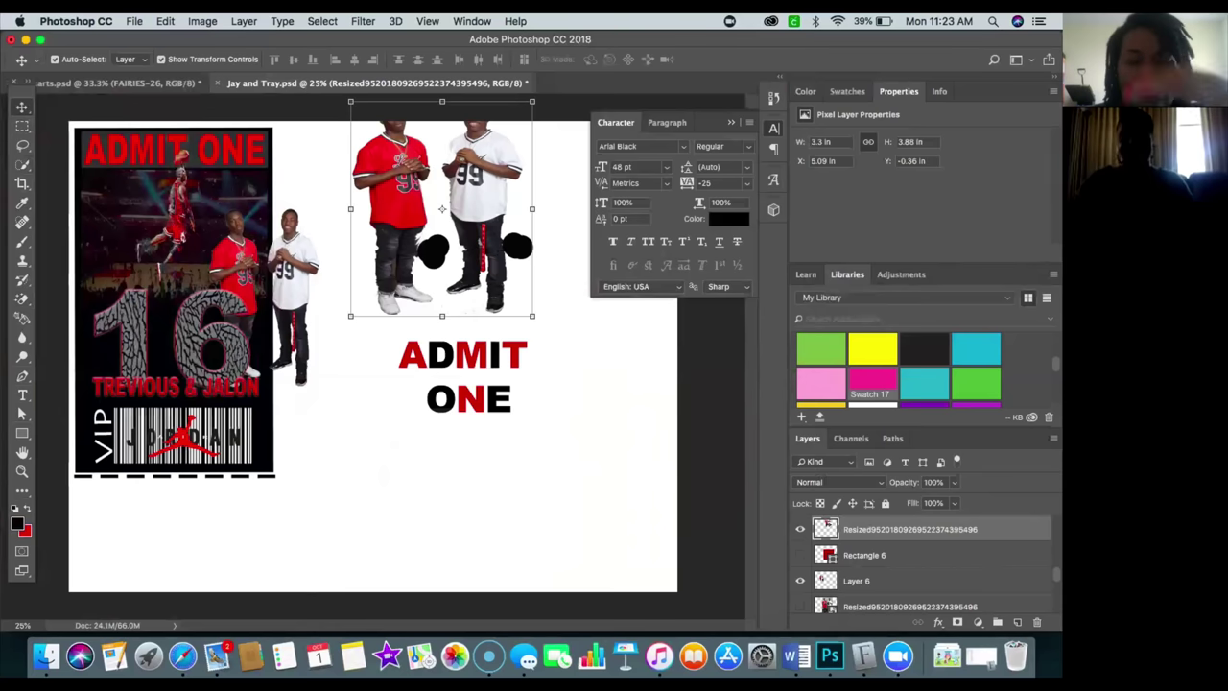
pyautogui.click(264, 298)
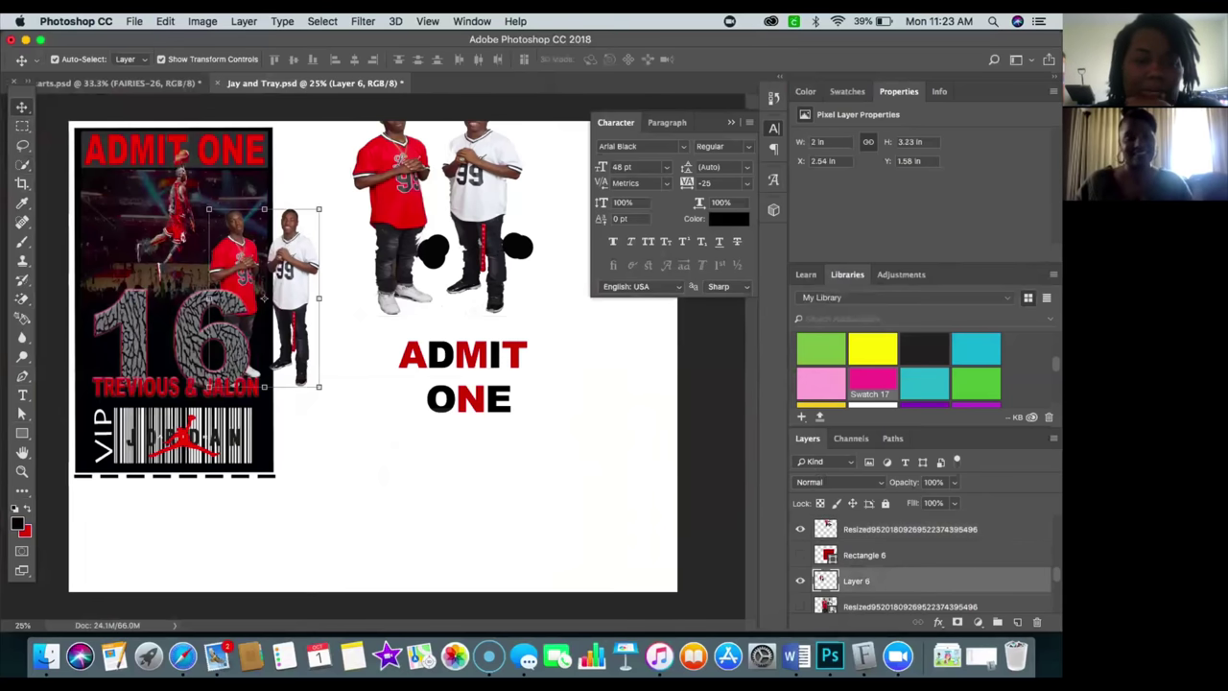
pyautogui.moveTo(264, 298); pyautogui.dragTo(180, 247)
pyautogui.moveTo(219, 204); pyautogui.dragTo(217, 203)
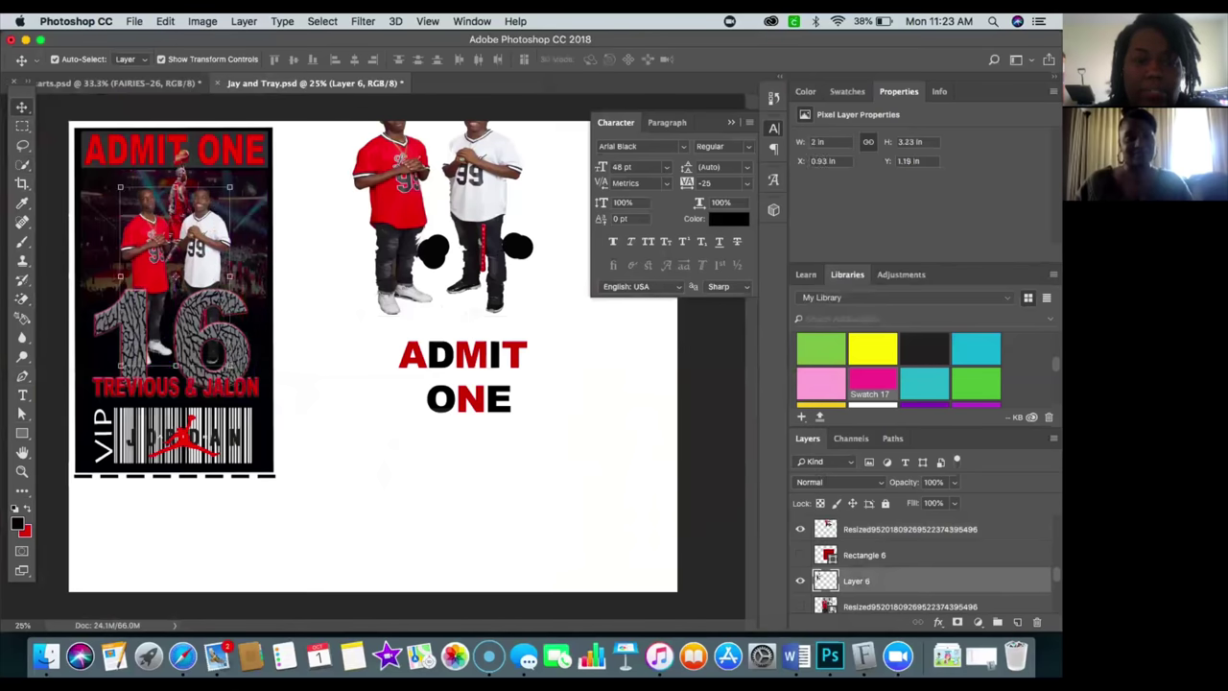
# - With the large people image's layer selected, sample dark navy from the ticket's arena background as the foreground color and activate the Brush tool
pyautogui.click(441, 211)
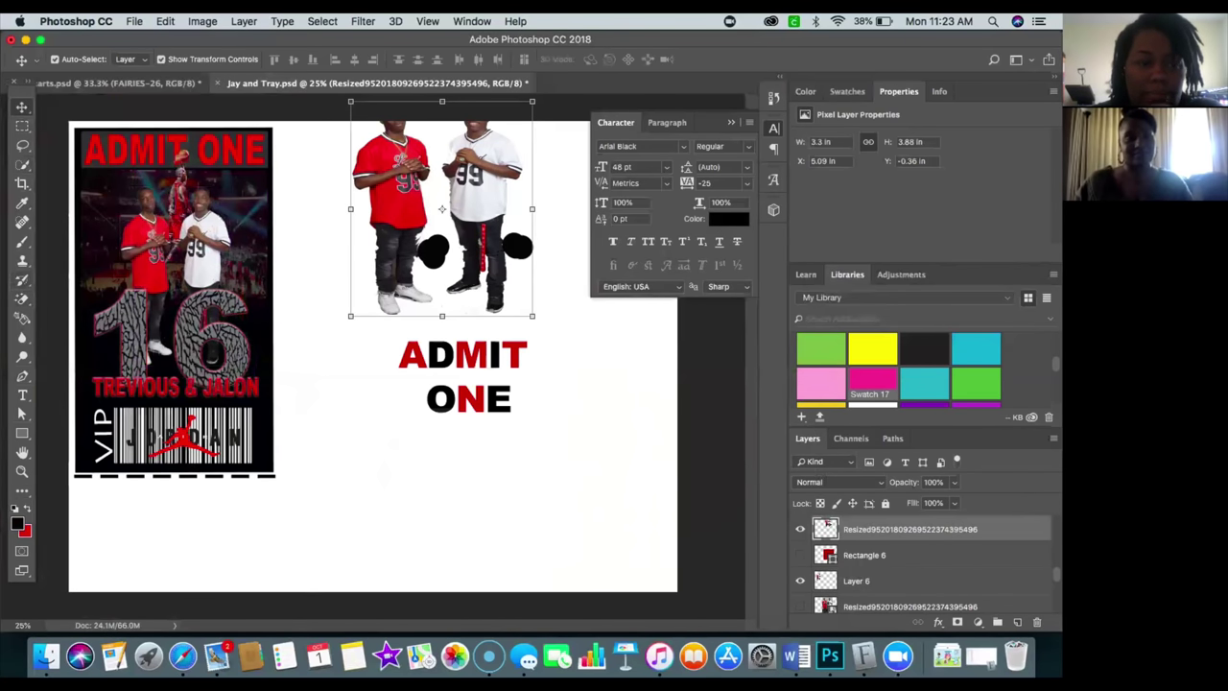
pyautogui.click(21, 241)
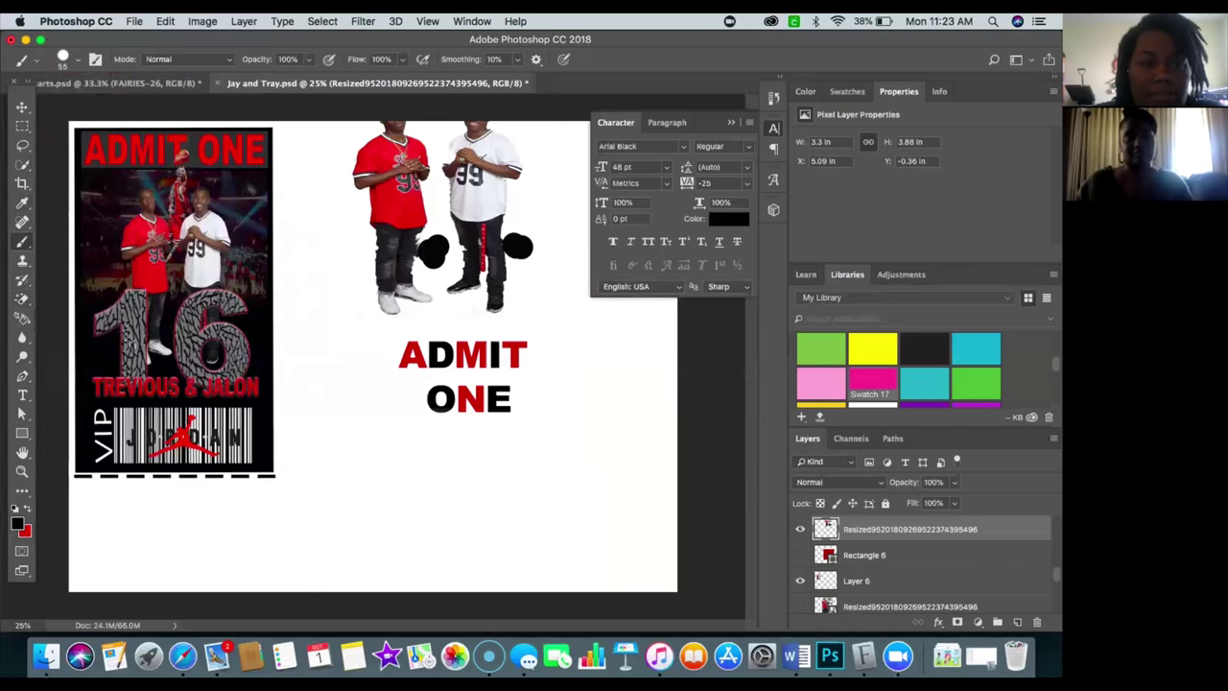
pyautogui.click(22, 203)
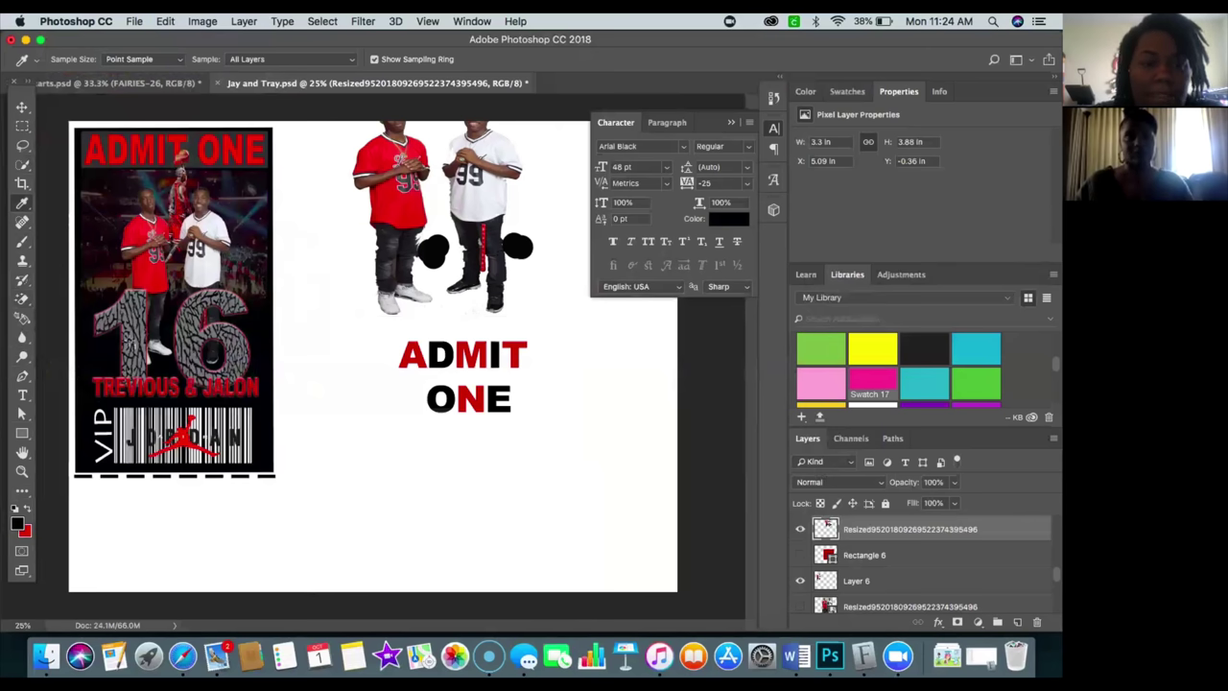
pyautogui.click(252, 169)
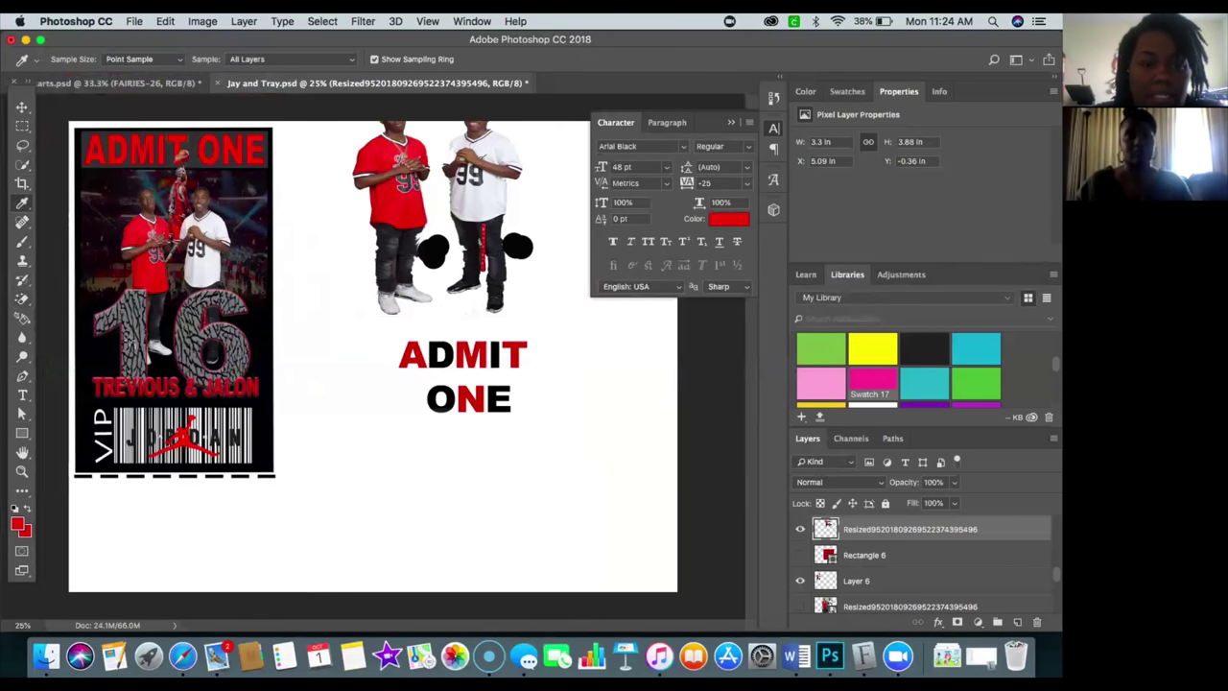
pyautogui.click(252, 183)
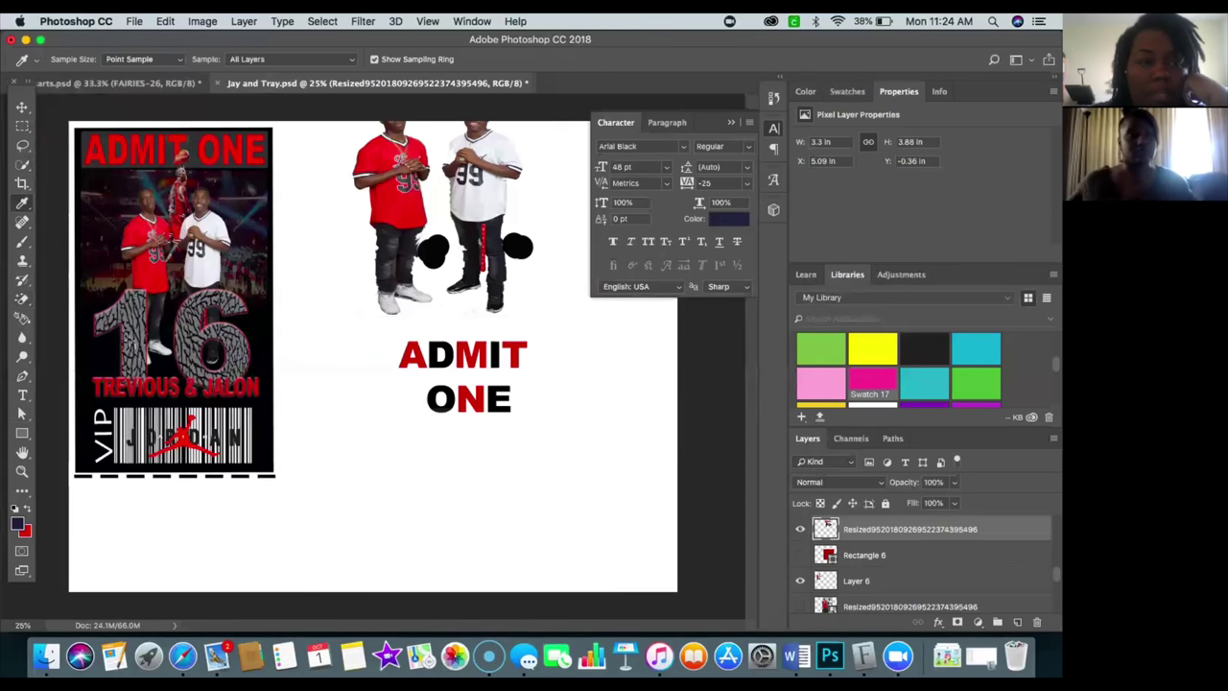
pyautogui.press('v')
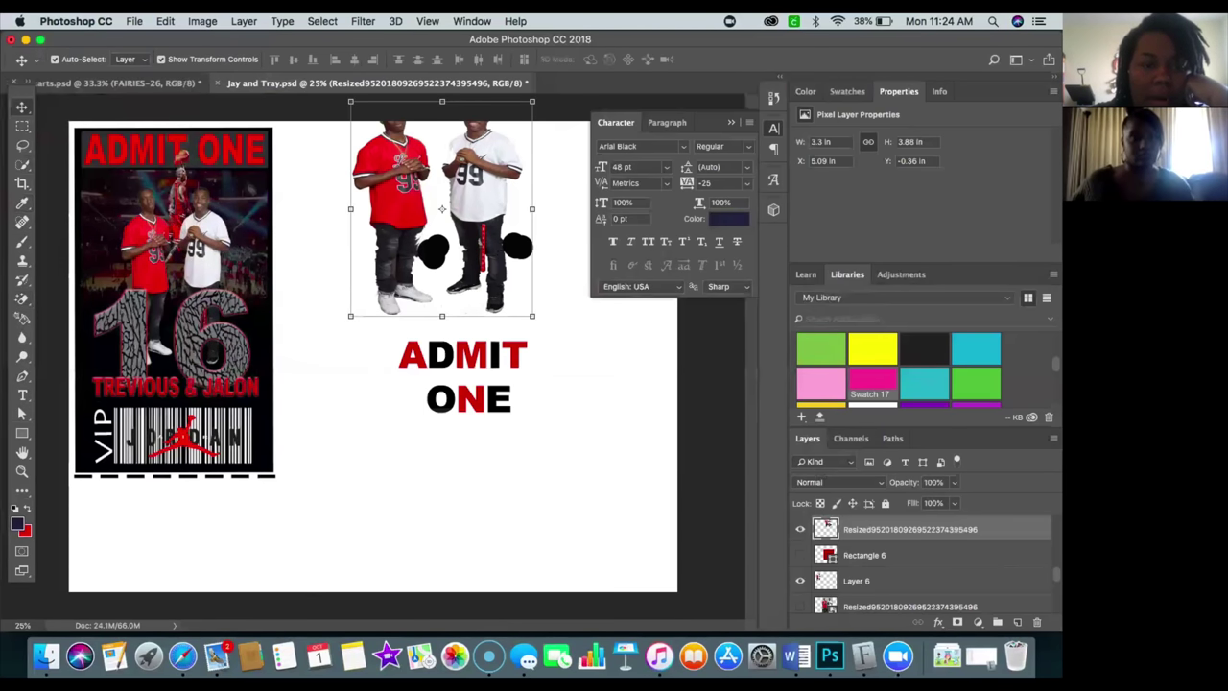
pyautogui.click(21, 240)
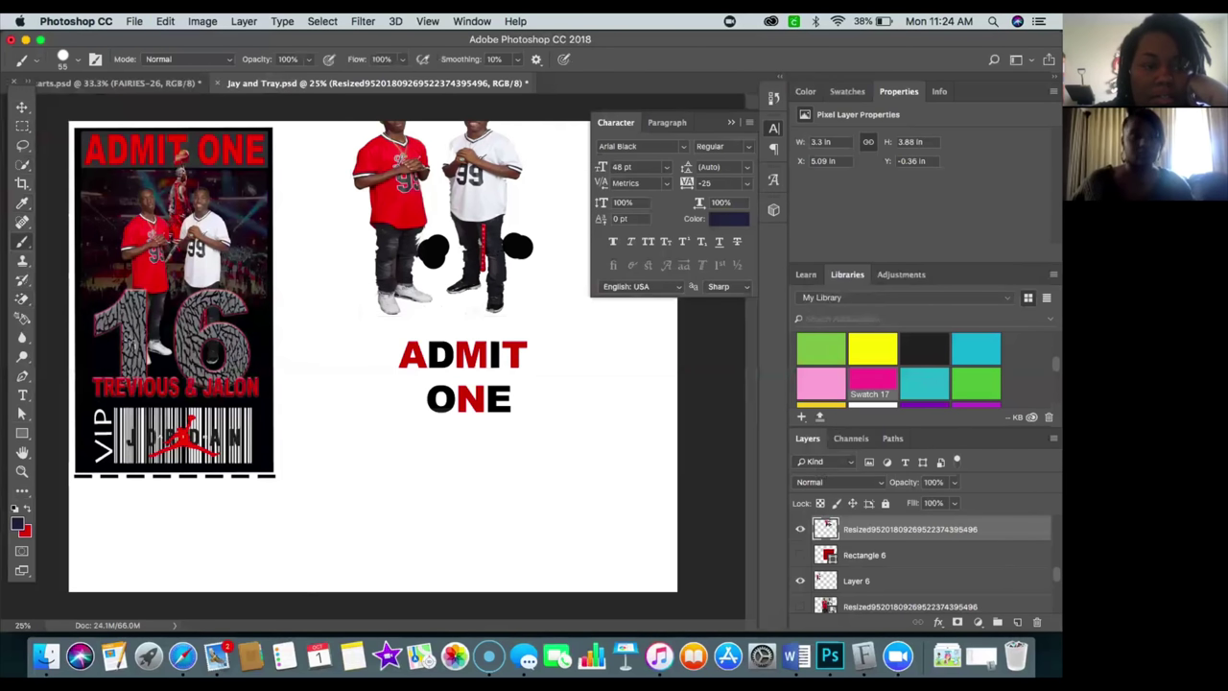